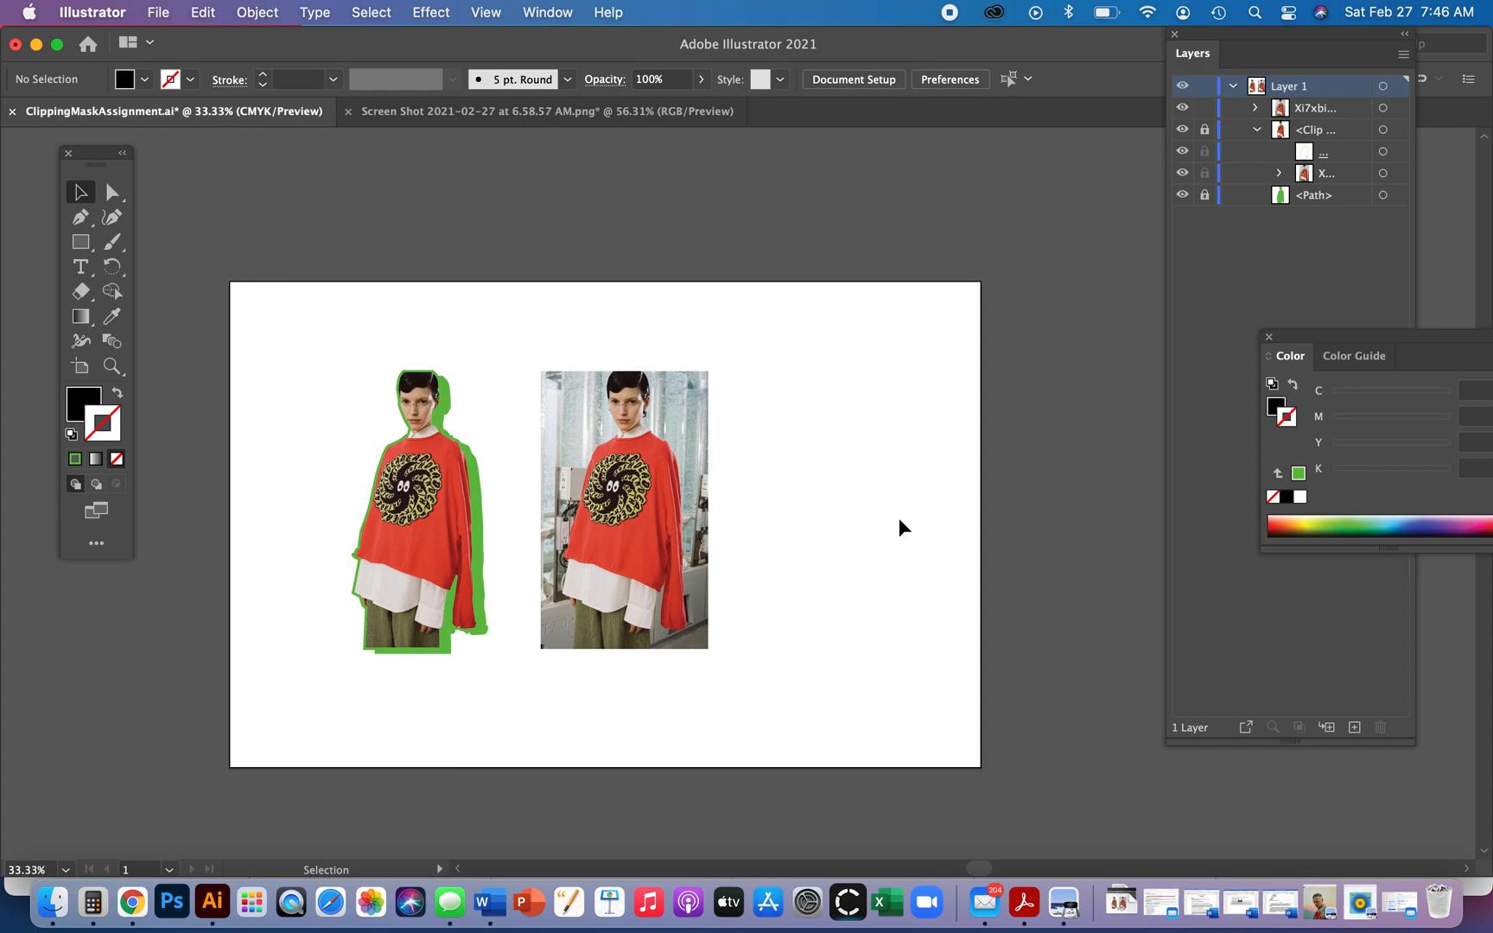
- Move the uncut rectangular photo slightly farther from the green-outlined cut-out figure and a little higher on the artboard
{"action": "left_click_drag", "start_coordinate": [890, 523], "coordinate": [873, 584]}
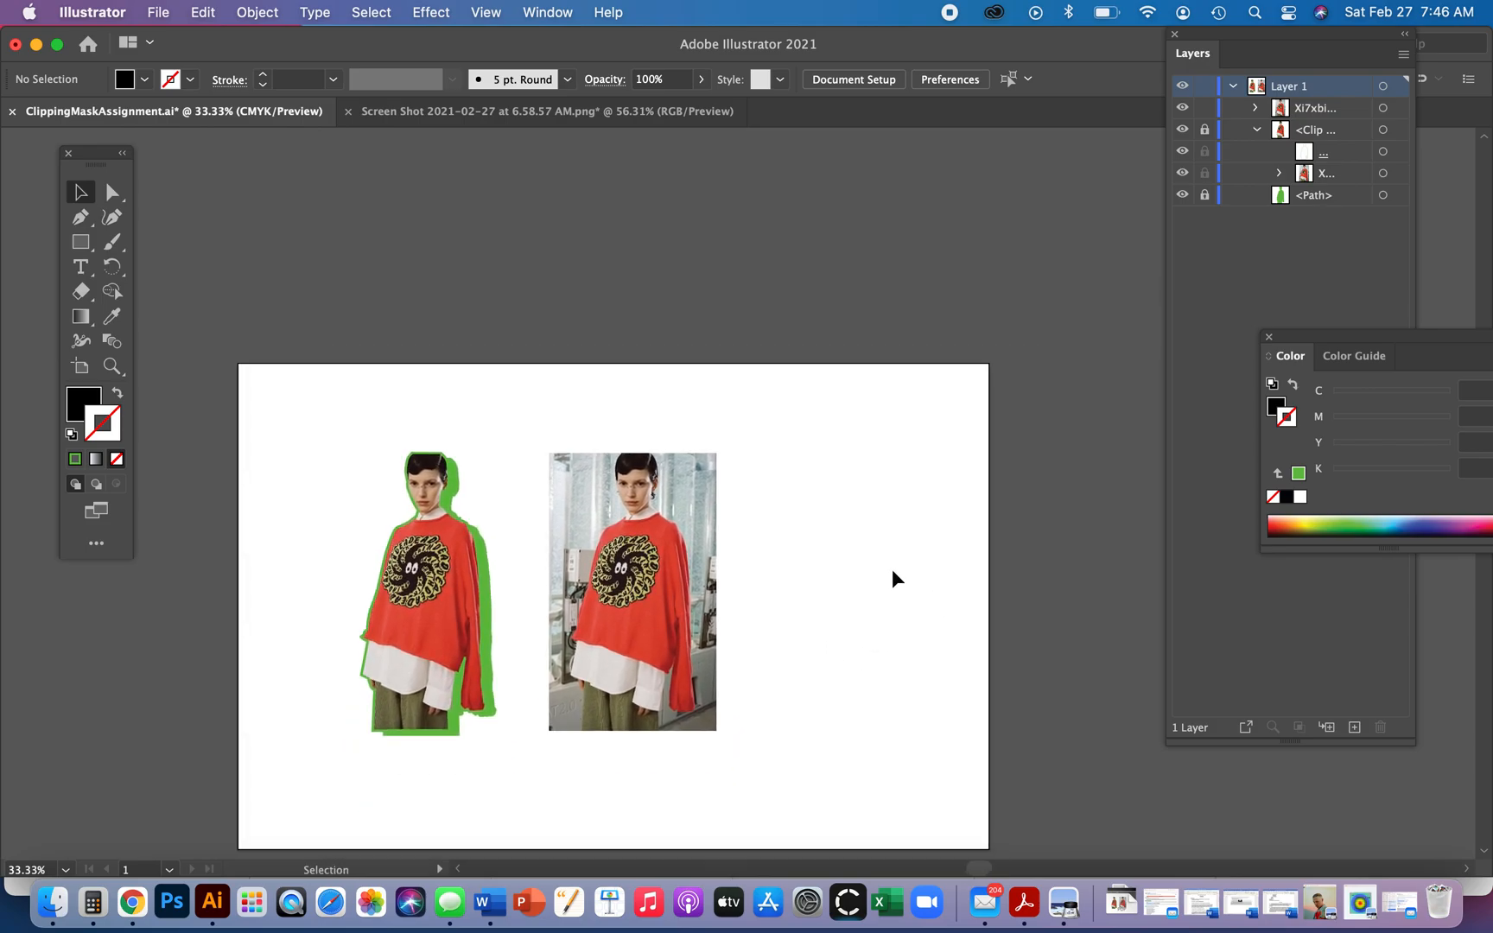
{"action": "key", "text": "super+1"}
{"action": "key", "text": "super+minus"}
{"action": "key", "text": "super+minus"}
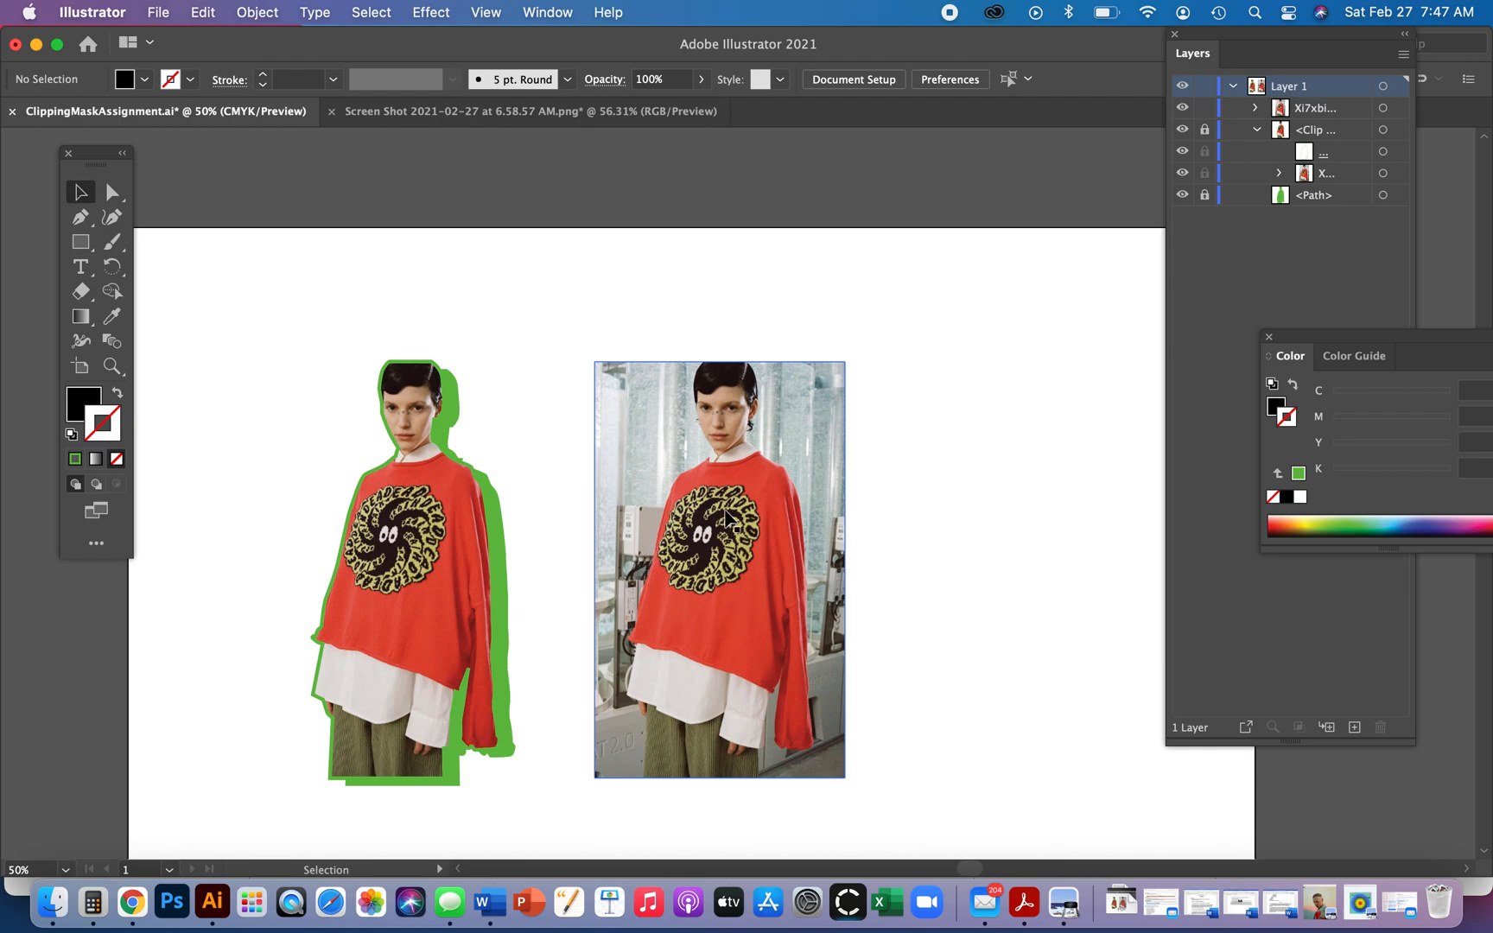
{"action": "left_click_drag", "start_coordinate": [721, 510], "coordinate": [752, 501]}
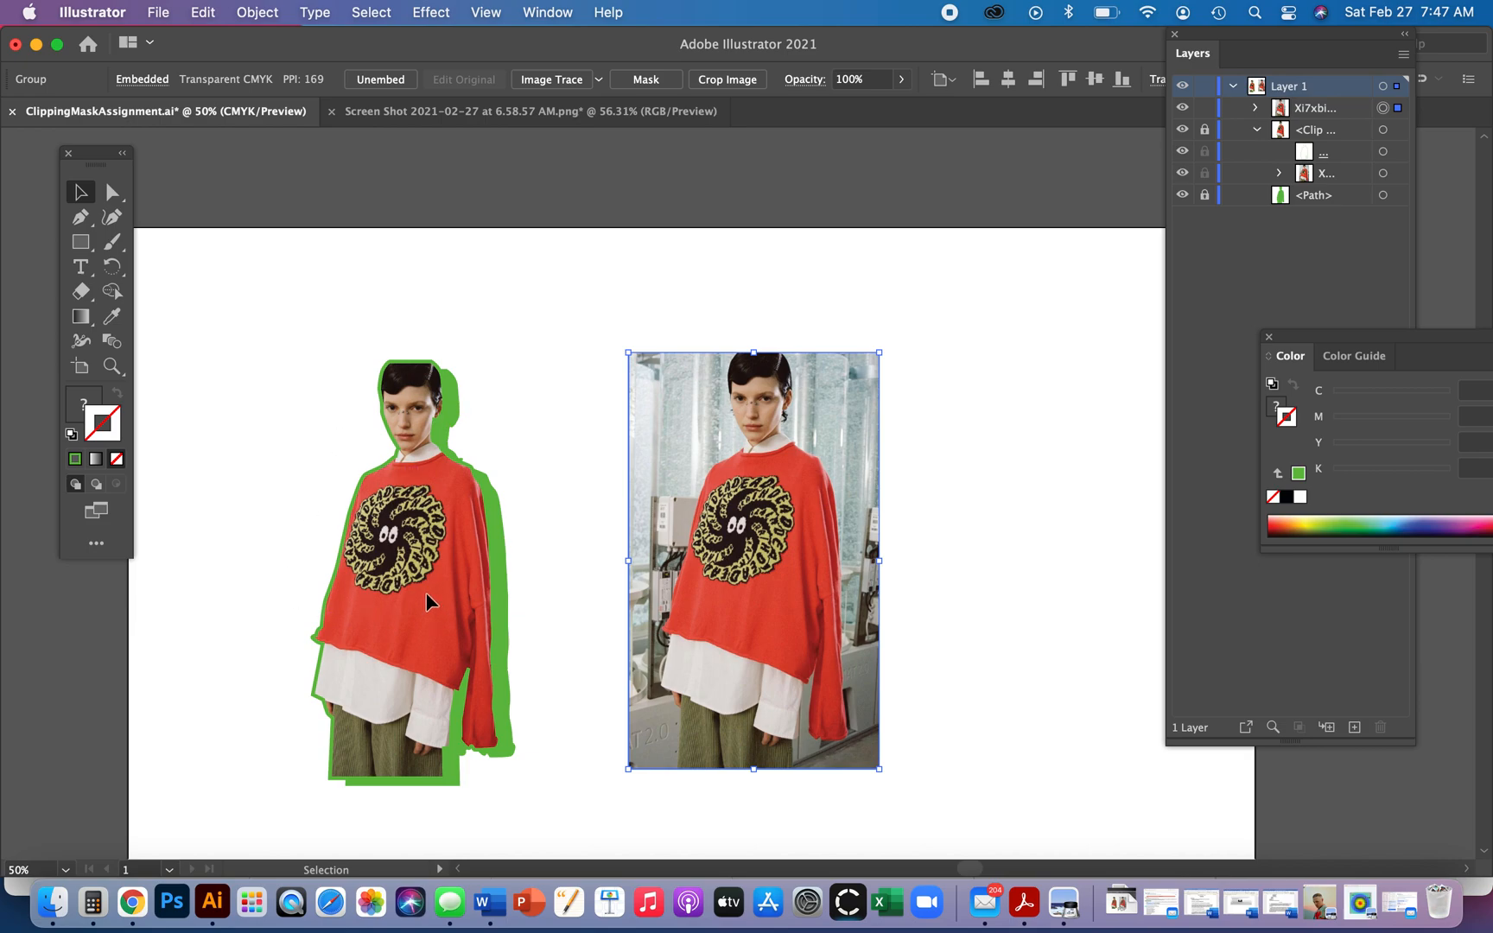
{"action": "mouse_move", "coordinate": [784, 594]}
{"action": "left_mouse_down"}
{"action": "mouse_move", "coordinate": [760, 575]}
{"action": "mouse_move", "coordinate": [784, 576]}
{"action": "left_mouse_up"}
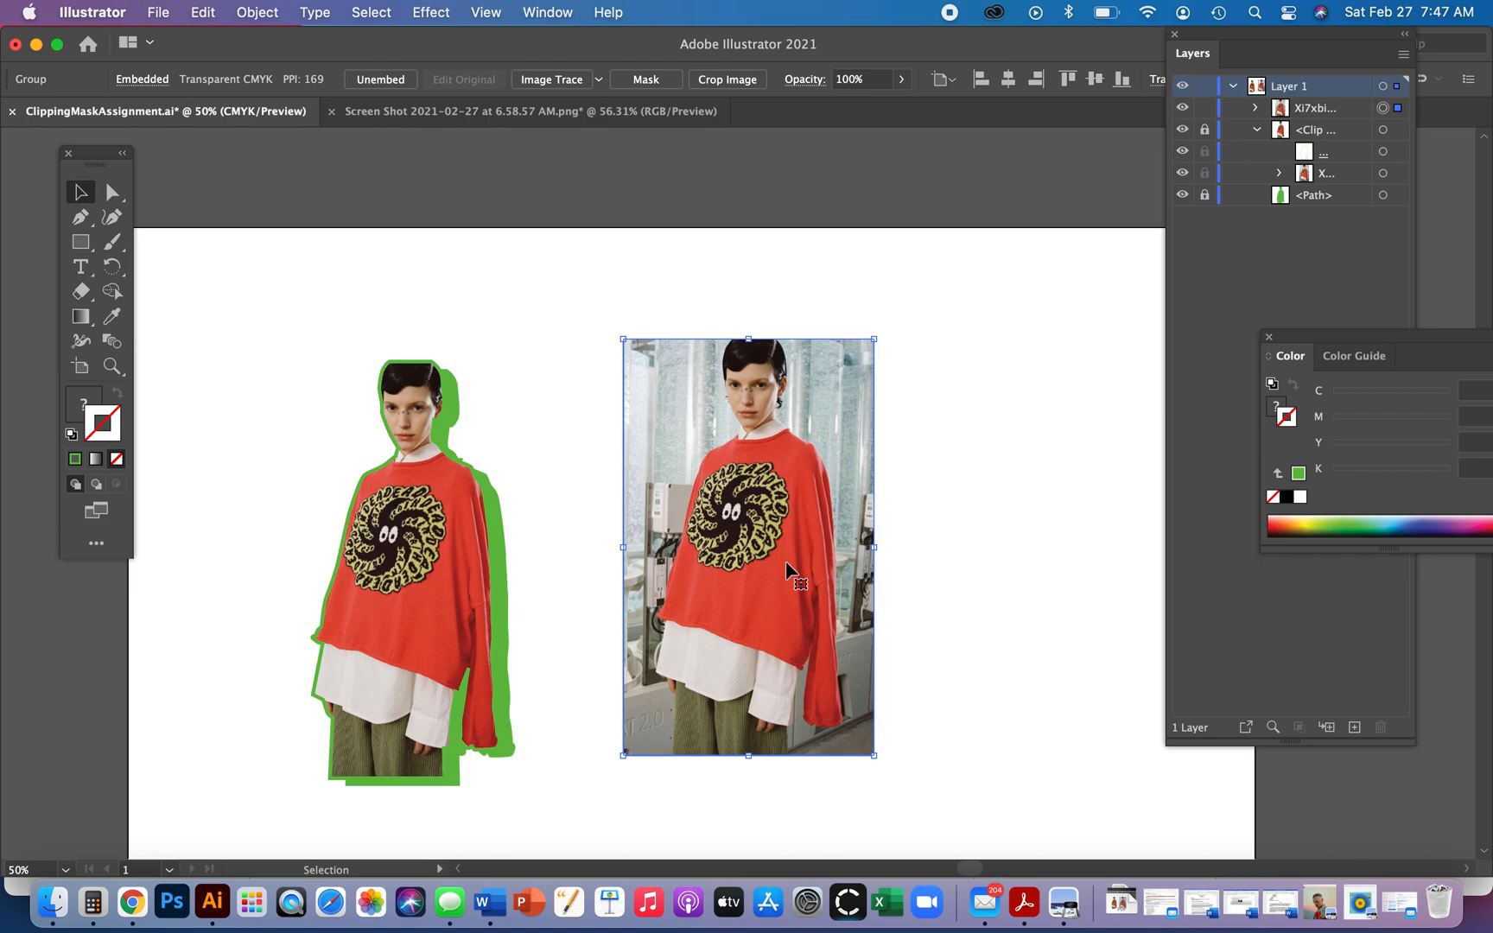
- Start a Pen tool path at the photo's top edge and trace the left side of the model's hair and face to the chin
{"action": "key", "text": "p"}
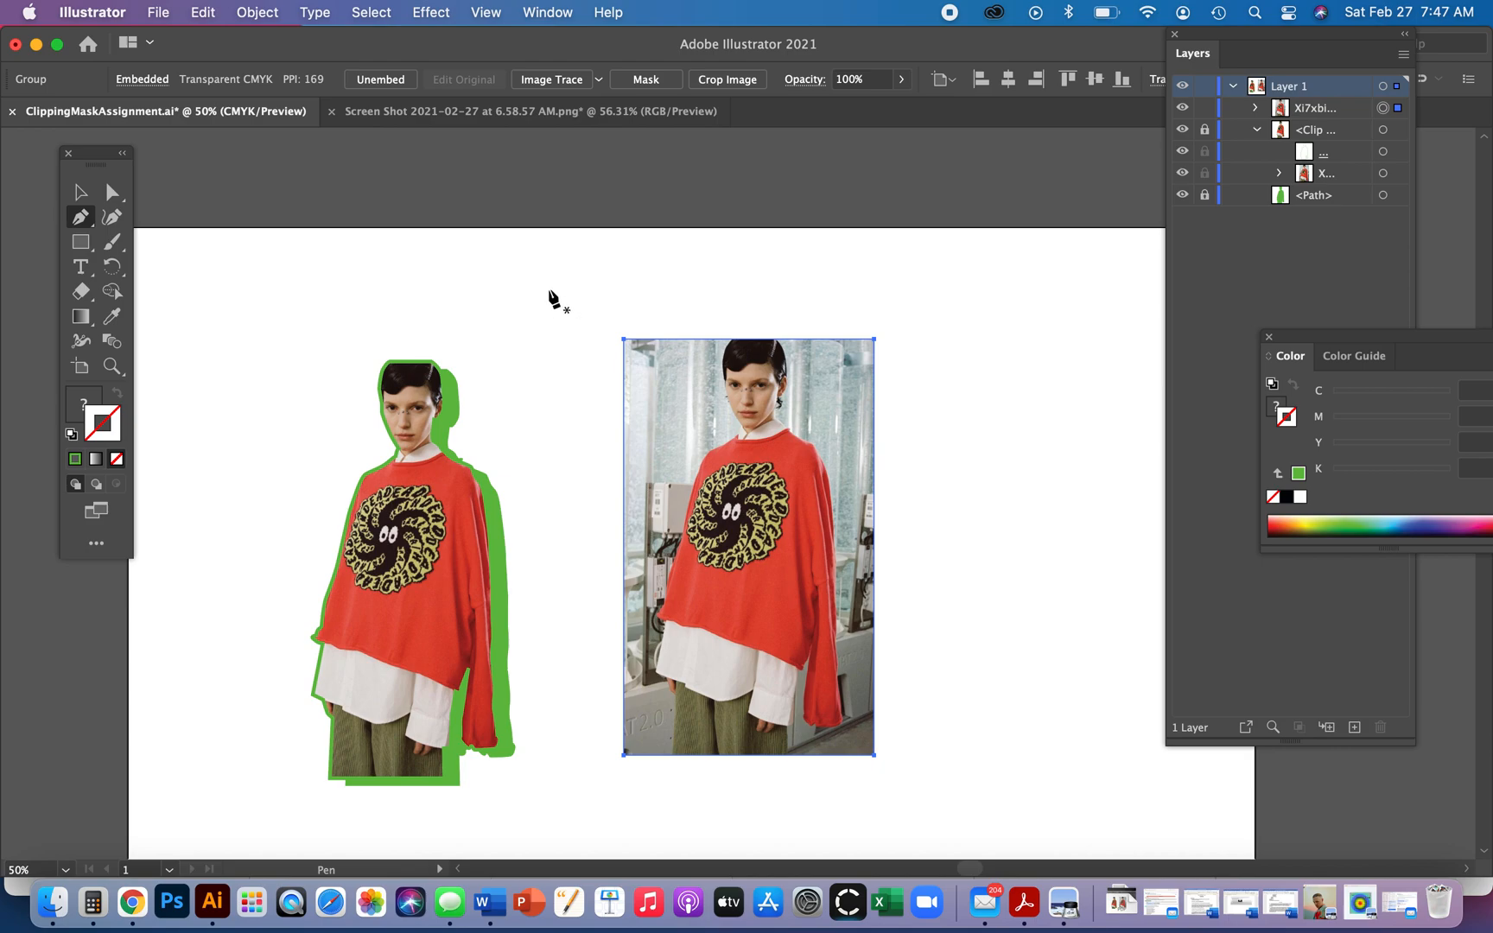
{"action": "left_click", "coordinate": [731, 340]}
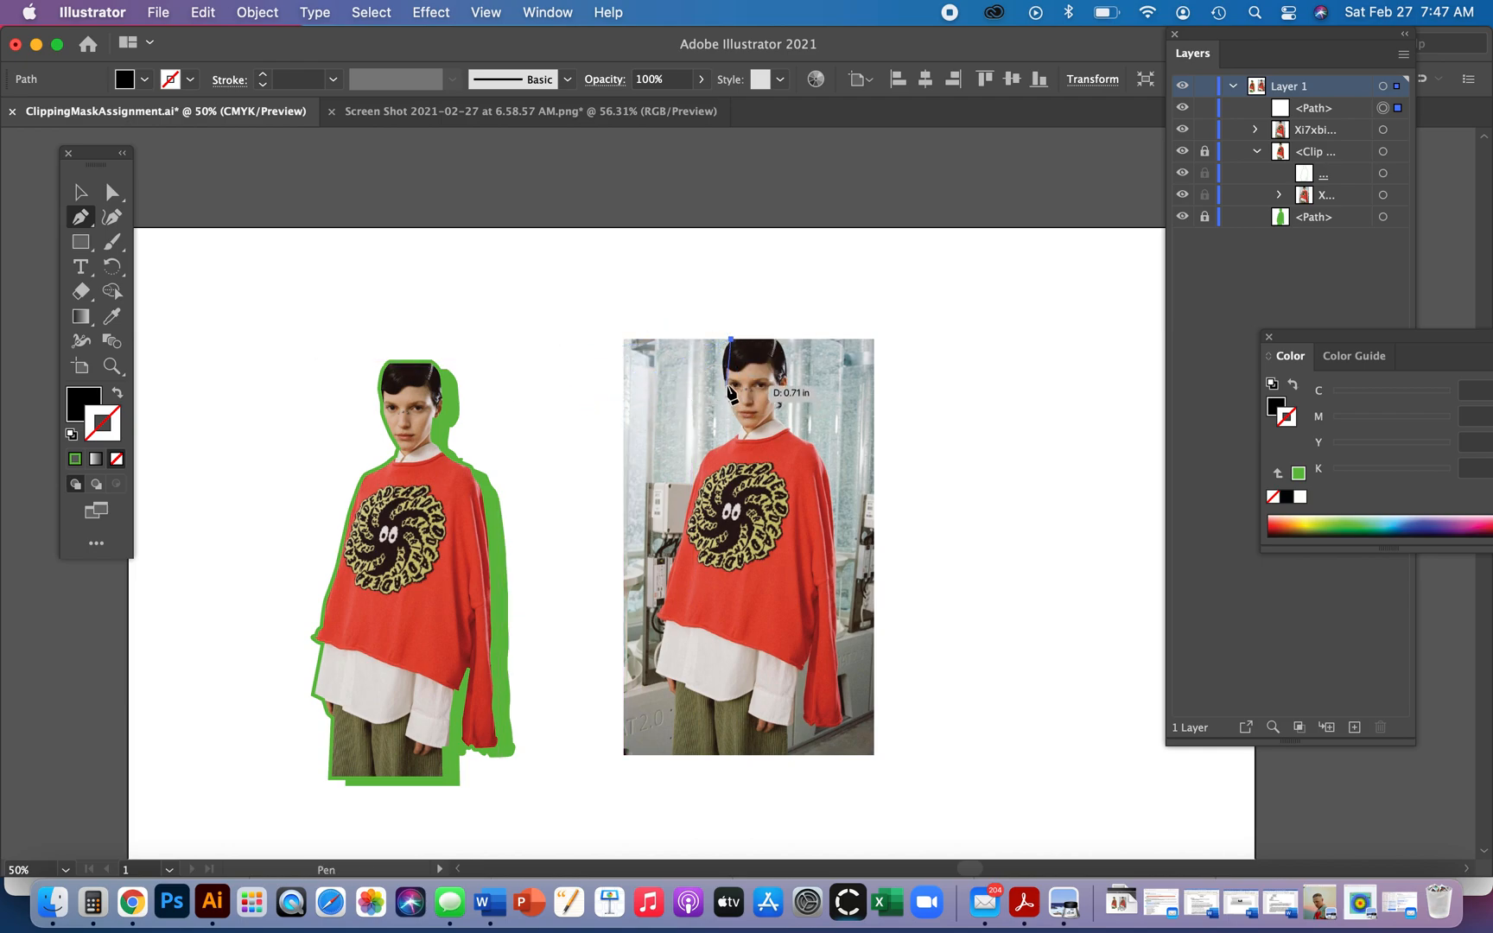
{"action": "key", "text": "super+equal"}
{"action": "key", "text": "super+equal"}
{"action": "key", "text": "super+equal"}
{"action": "key", "text": "super+equal"}
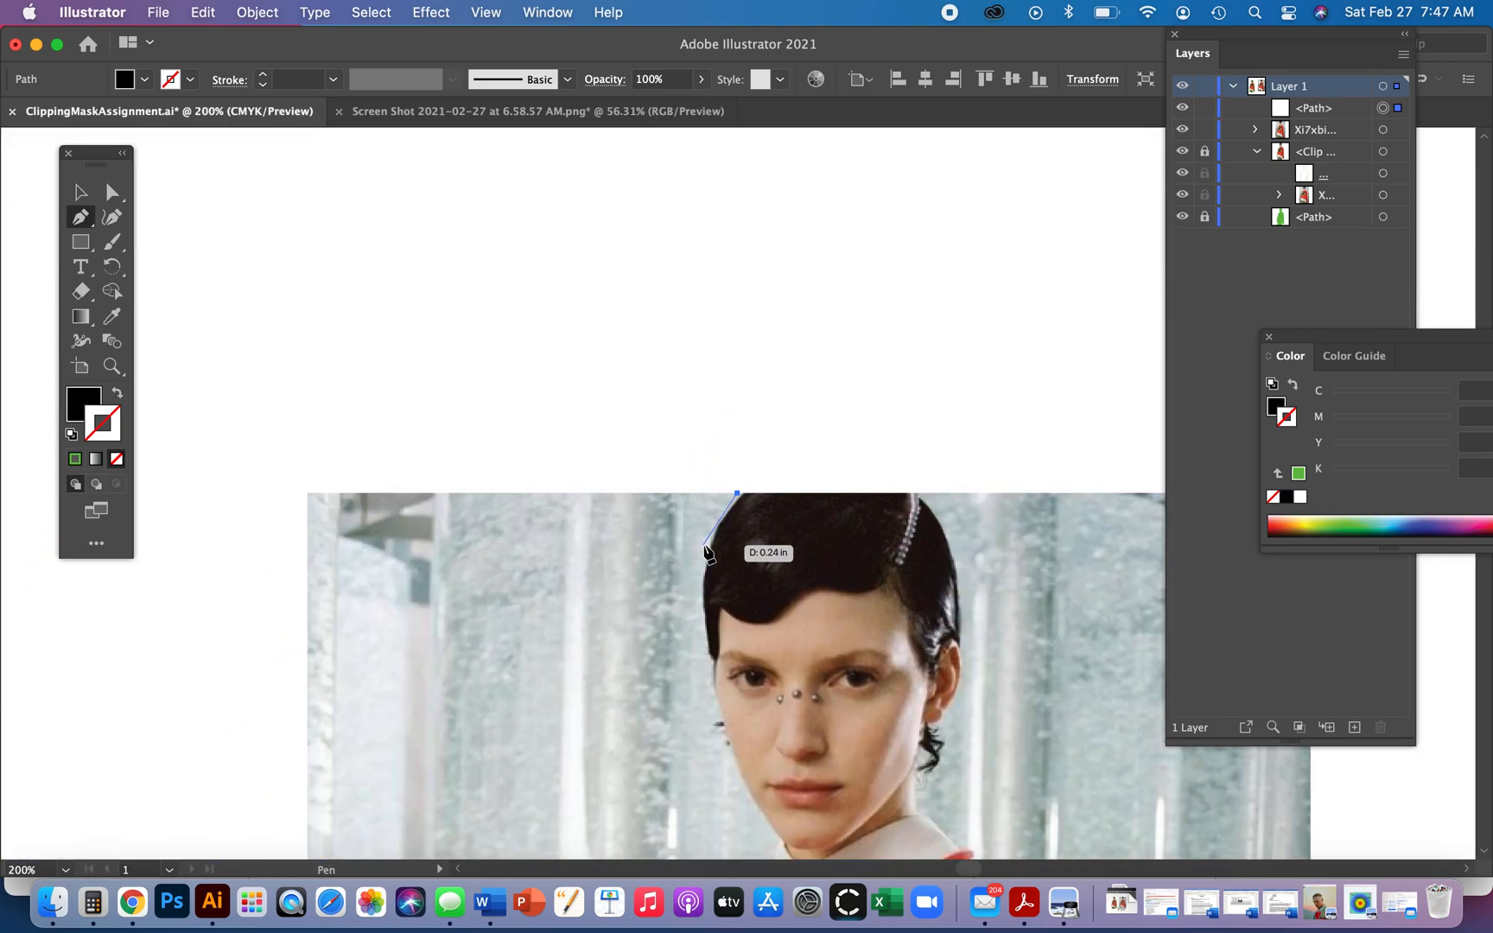
{"action": "left_click_drag", "start_coordinate": [702, 543], "coordinate": [653, 294]}
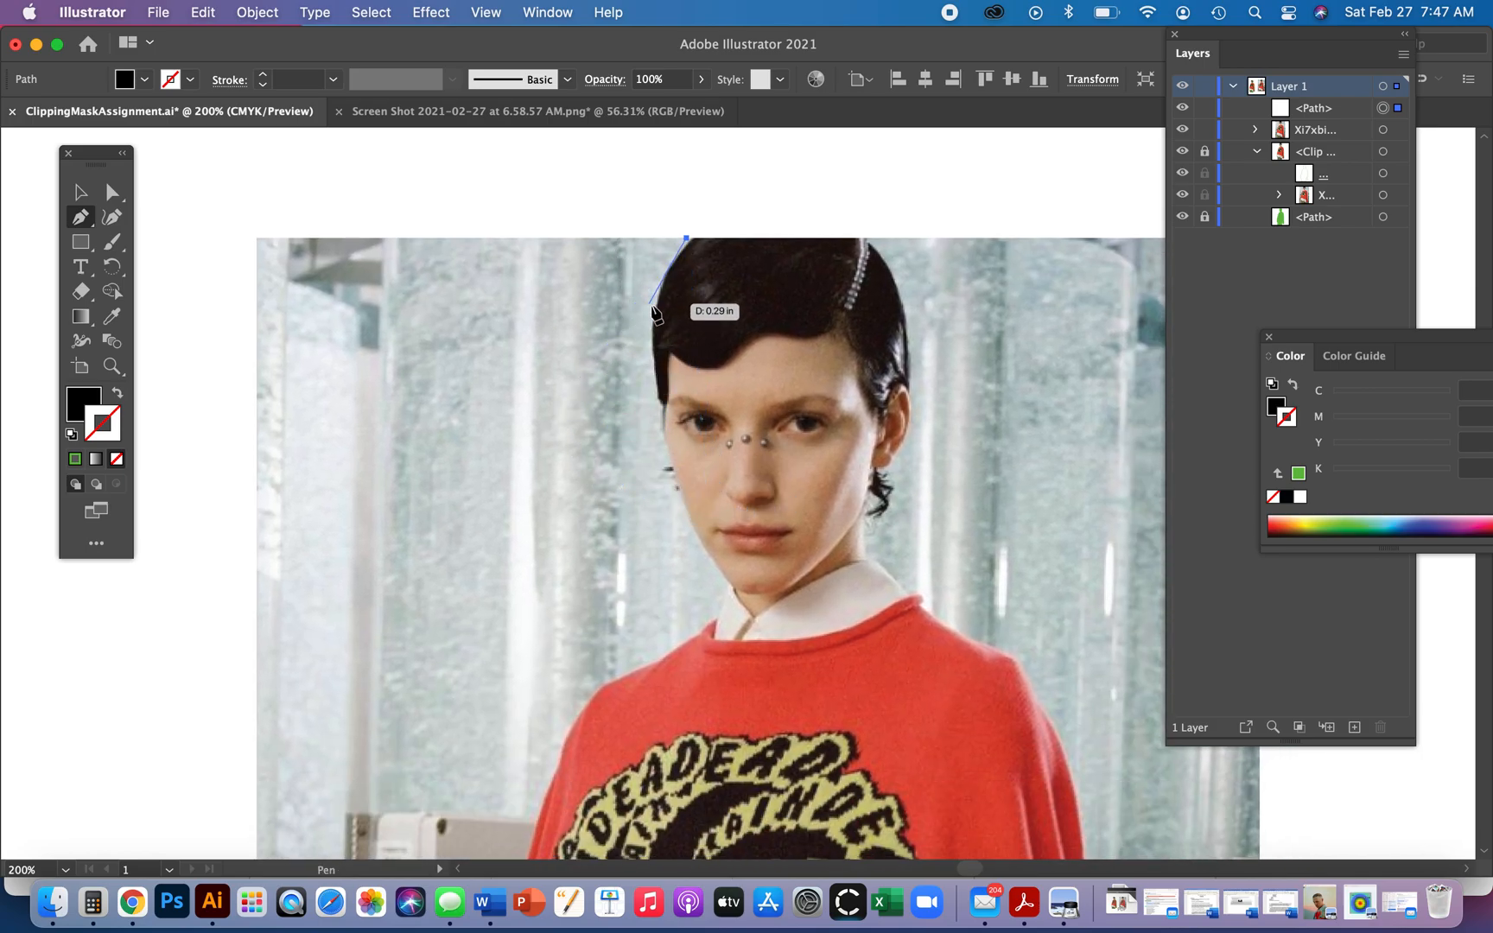
{"action": "left_click_drag", "start_coordinate": [661, 286], "coordinate": [655, 315]}
{"action": "left_click", "coordinate": [659, 399]}
{"action": "left_click_drag", "start_coordinate": [667, 459], "coordinate": [696, 394]}
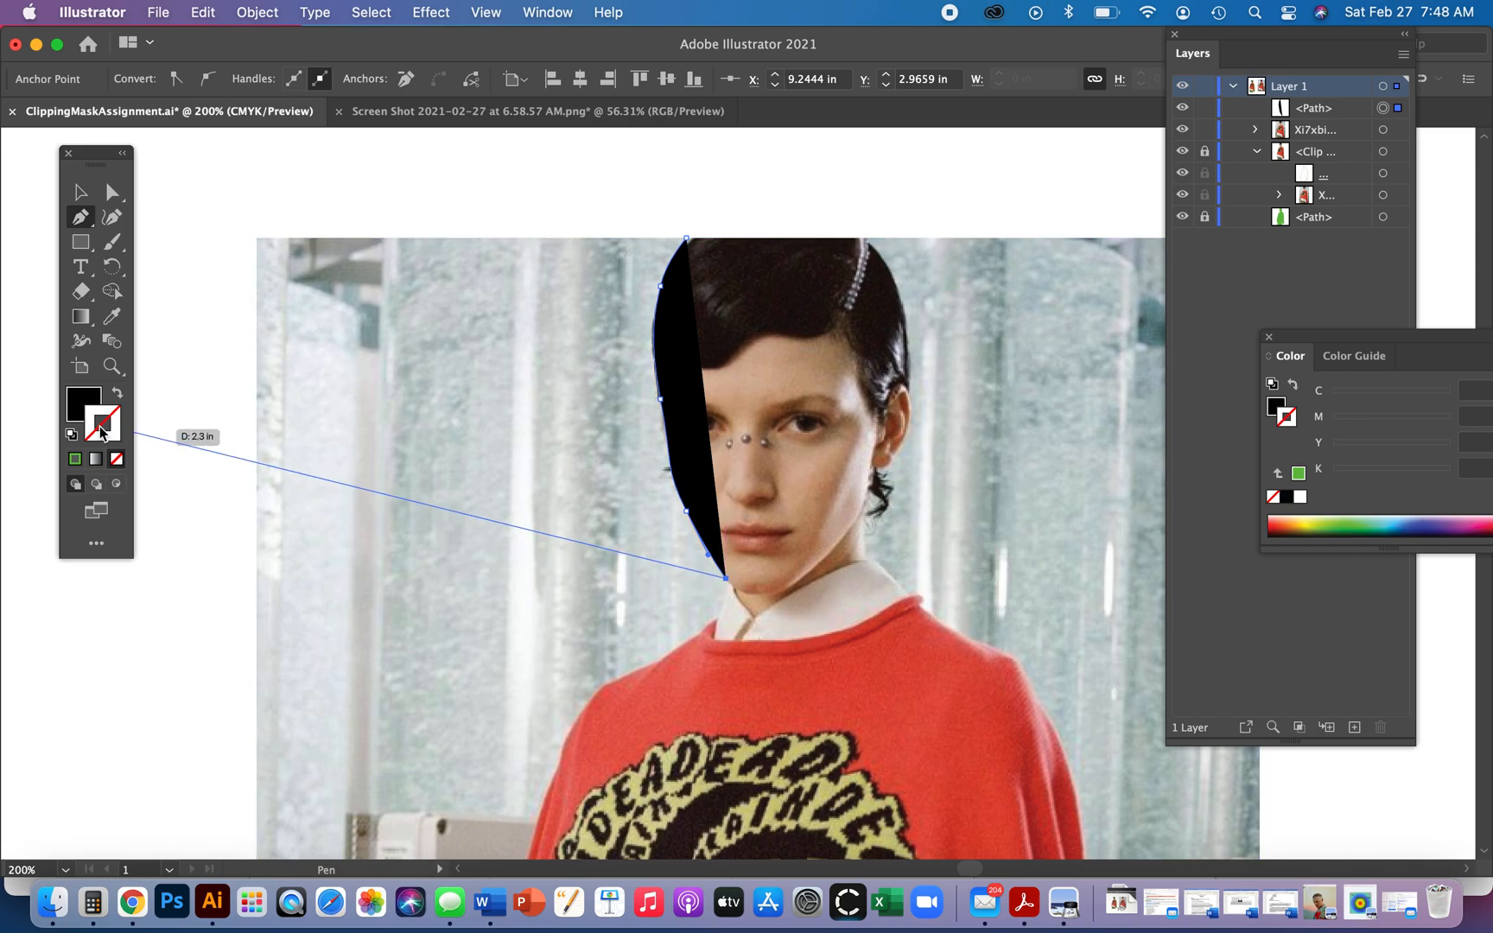
- Set the path's fill to none and its stroke to bright green, 0FF445
{"action": "left_click", "coordinate": [79, 399]}
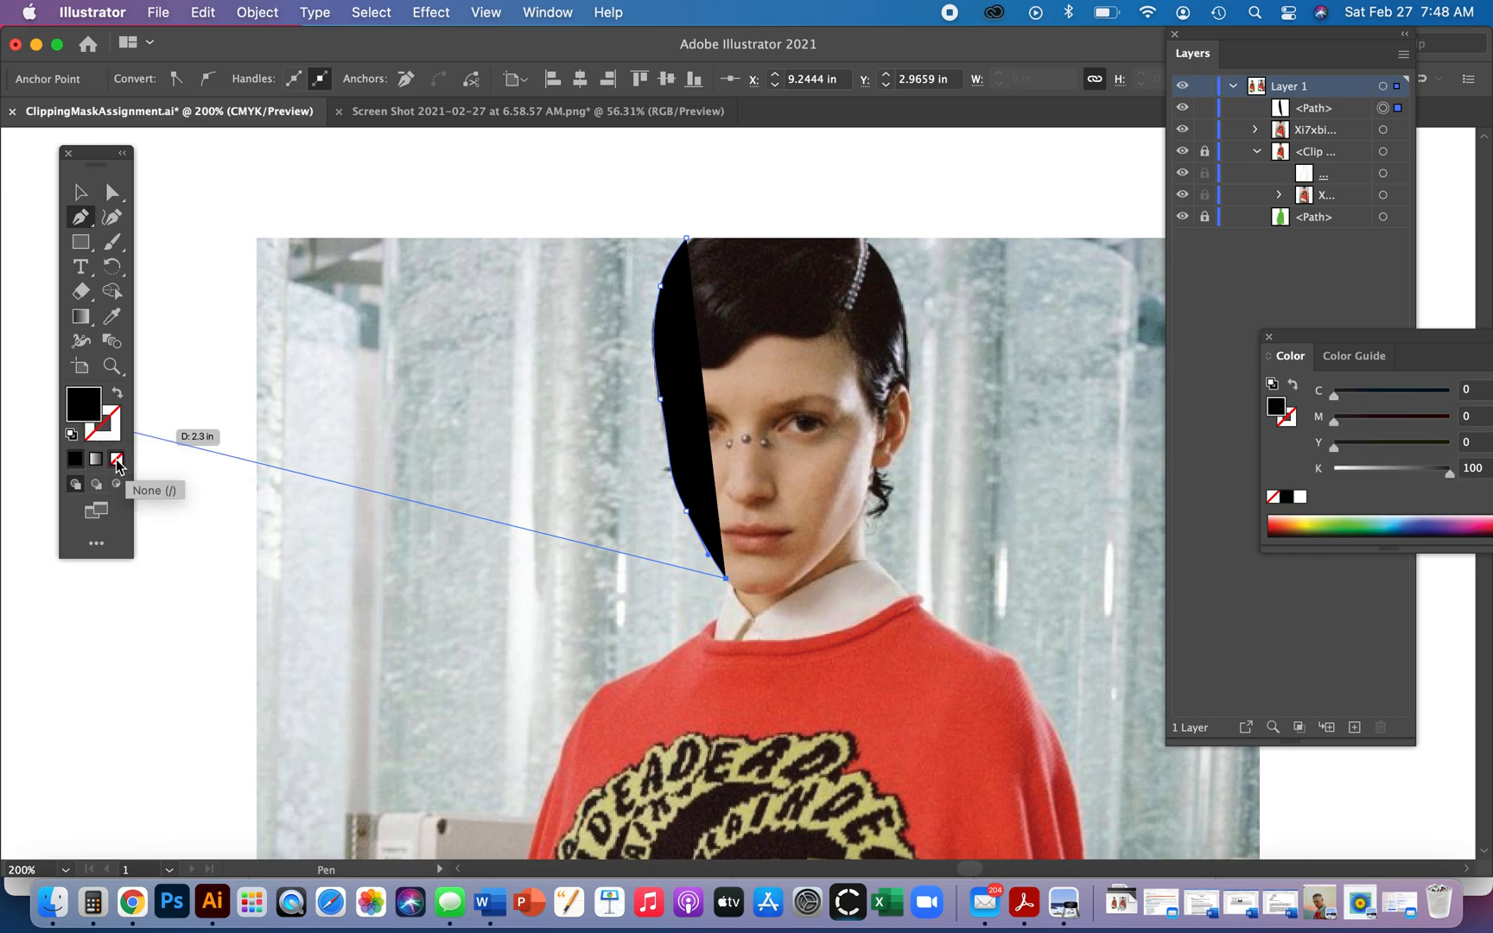
{"action": "left_click", "coordinate": [117, 467]}
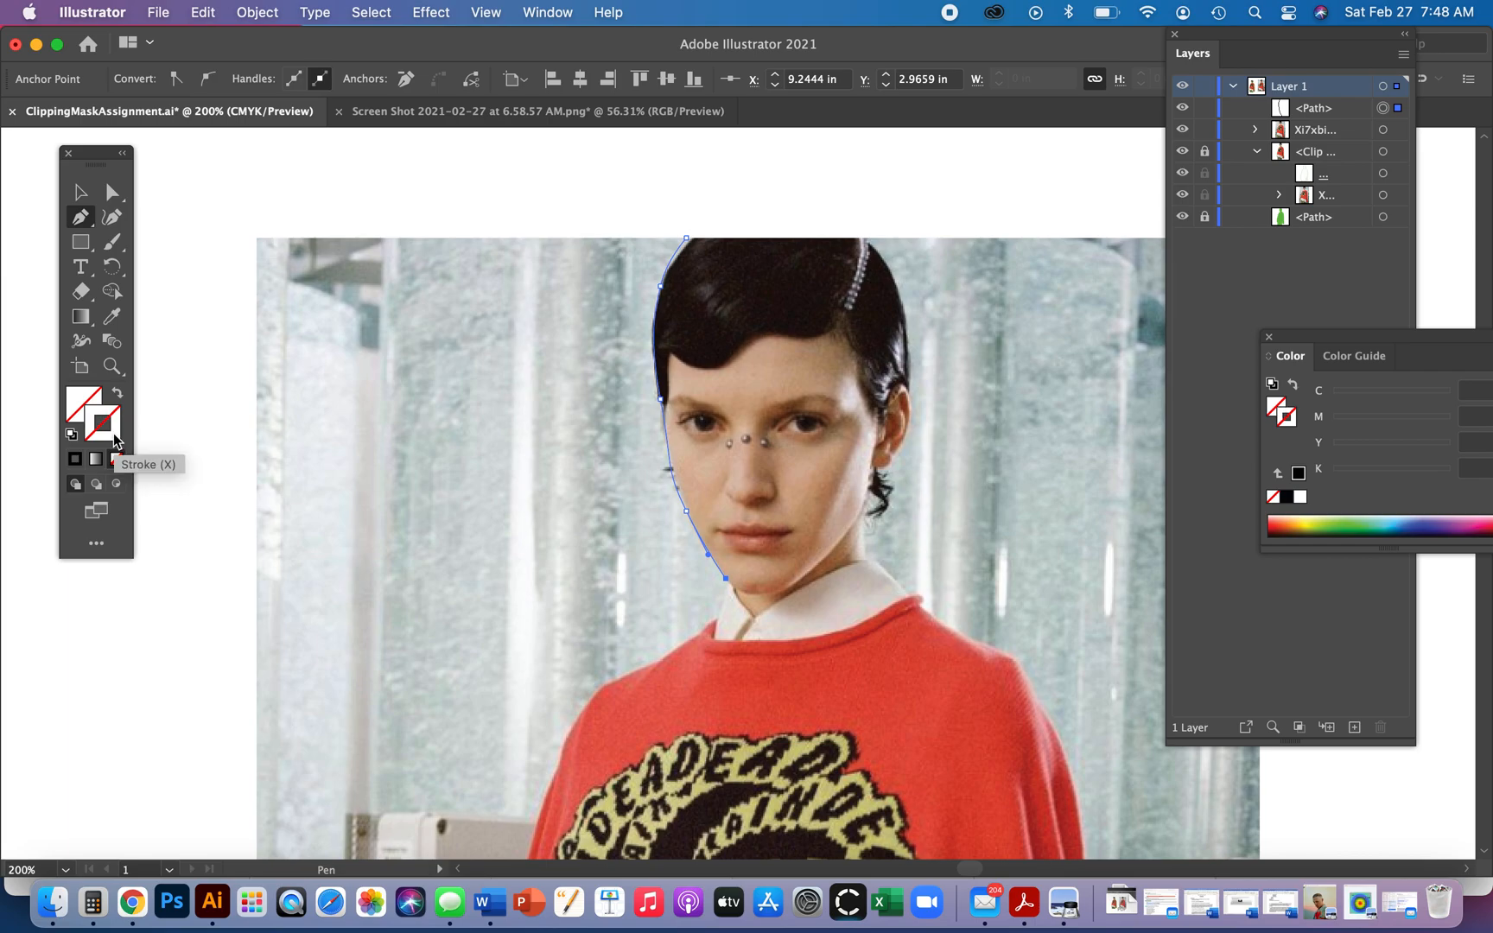
{"action": "double_click", "coordinate": [115, 439]}
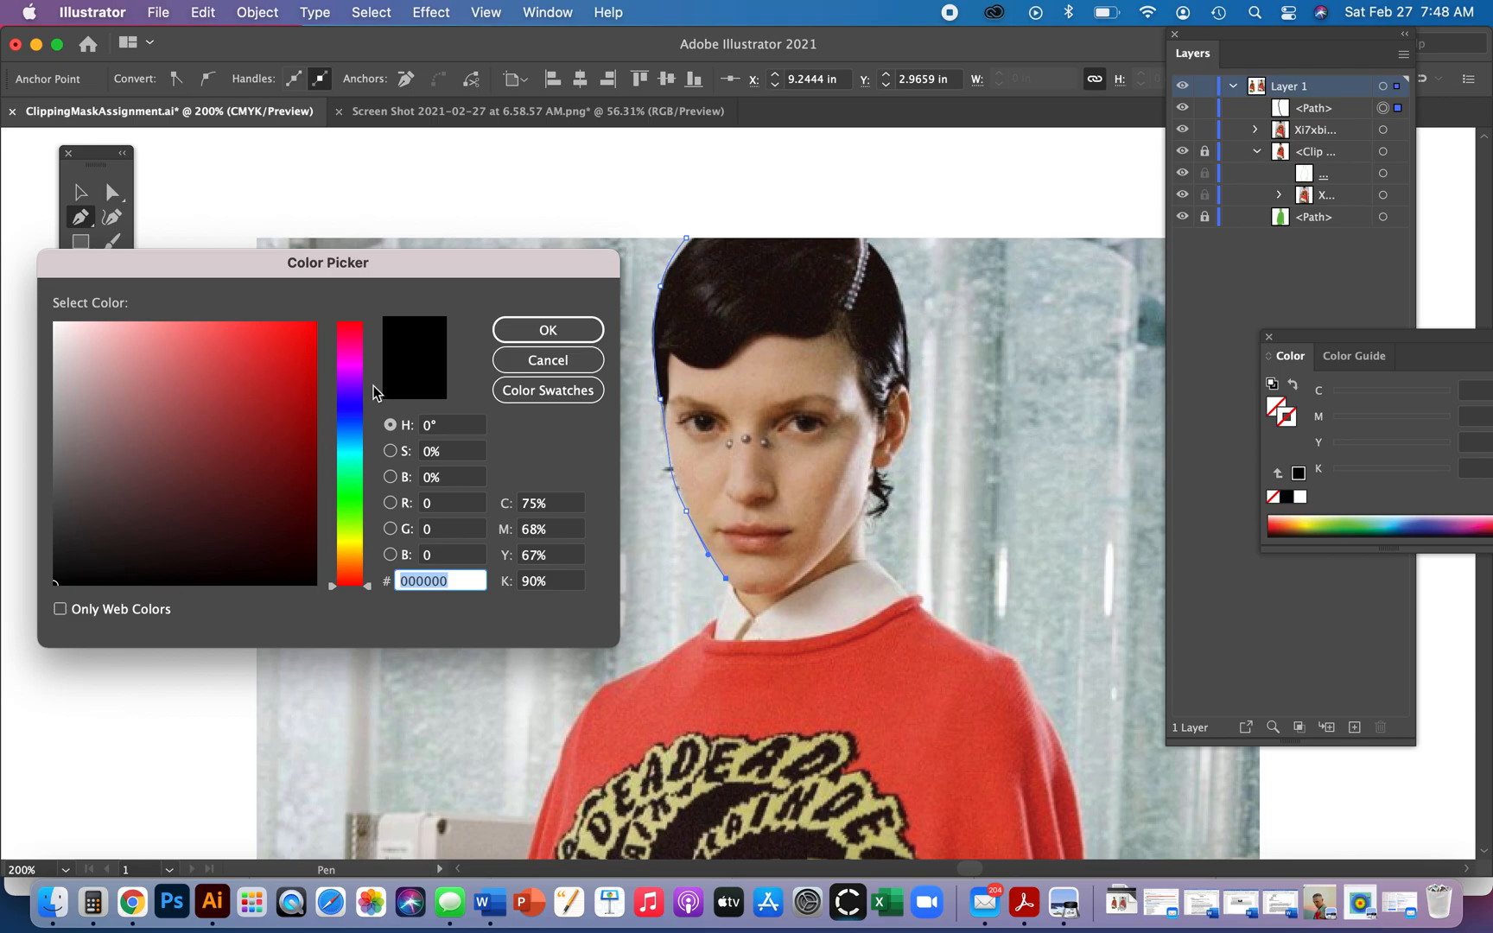
{"action": "mouse_move", "coordinate": [352, 503]}
{"action": "left_mouse_down"}
{"action": "mouse_move", "coordinate": [352, 456]}
{"action": "mouse_move", "coordinate": [354, 491]}
{"action": "left_mouse_up"}
{"action": "left_click", "coordinate": [303, 331]}
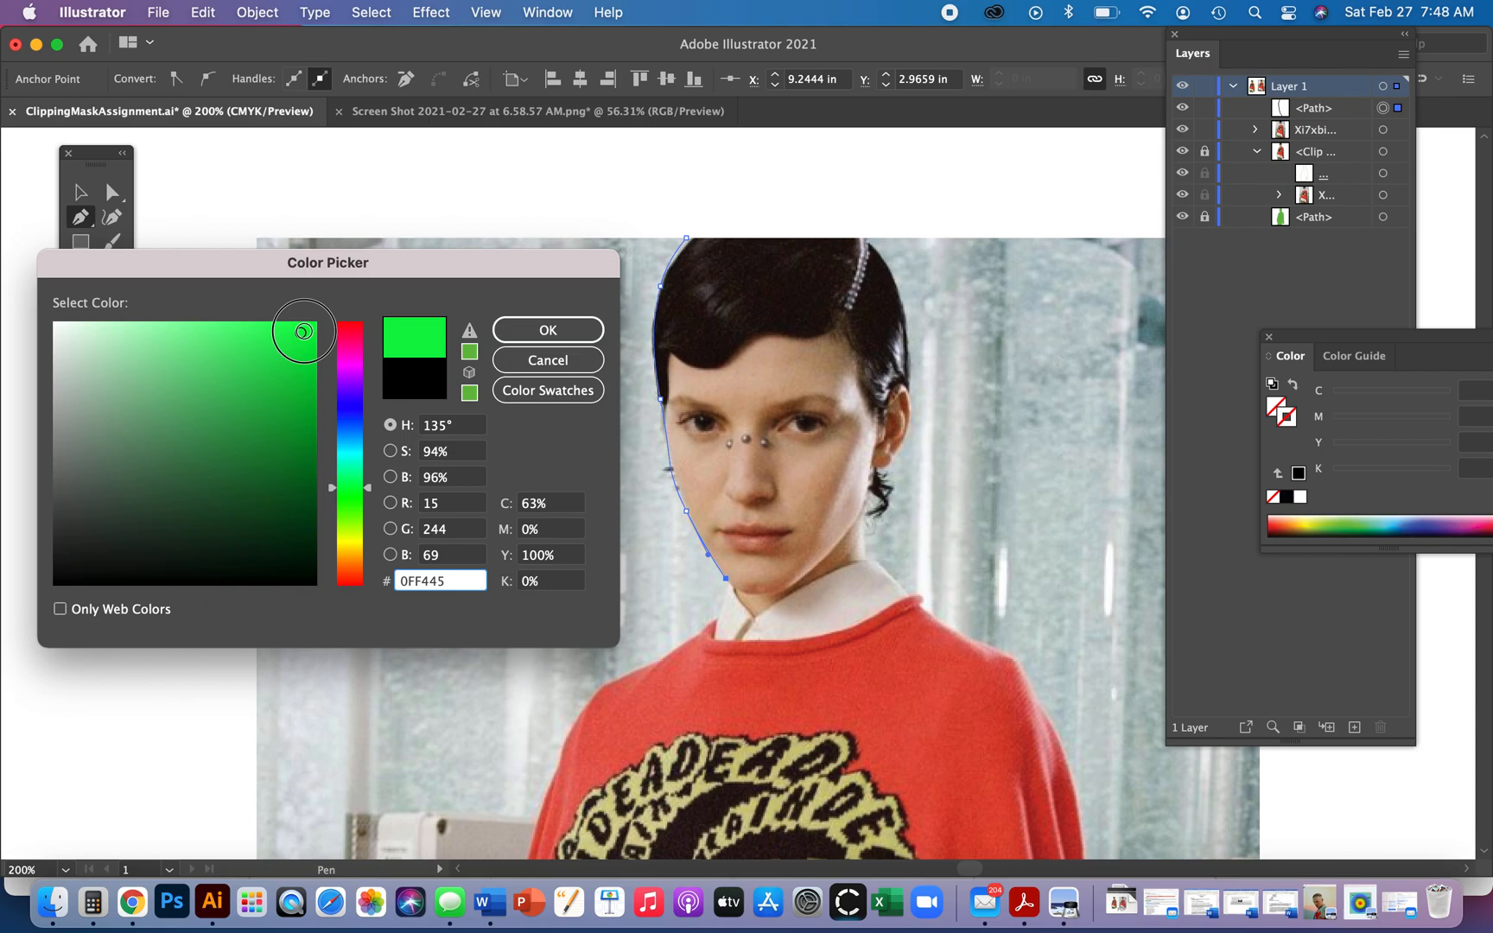
{"action": "left_click", "coordinate": [550, 330]}
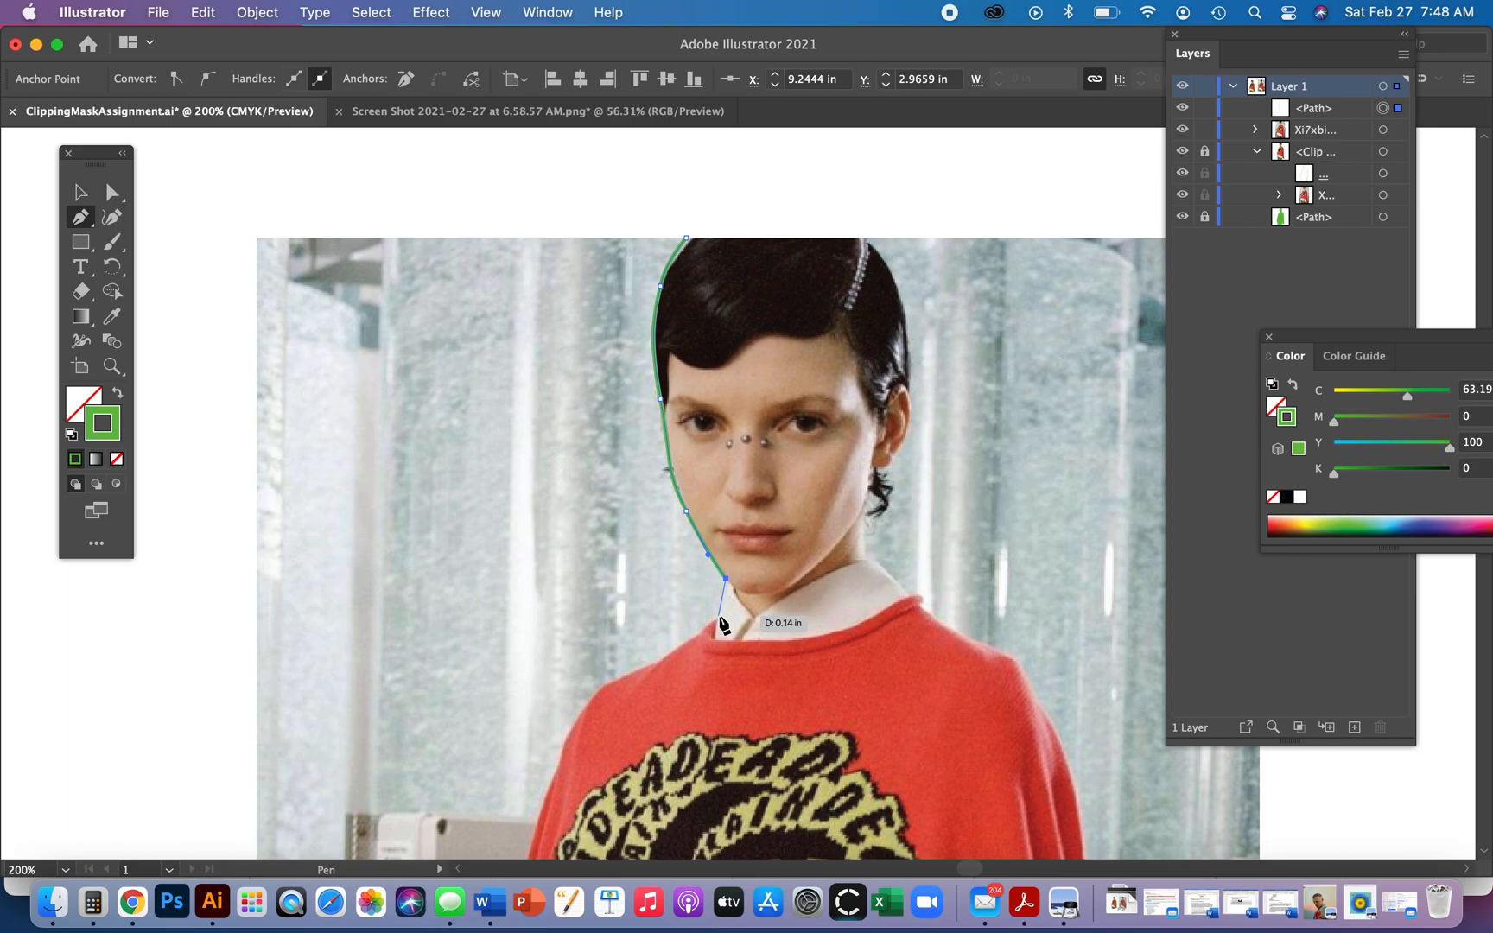
- Continue the outline from the chin down the collar, around the left shoulder and along the sweater's upper left edge
{"action": "left_click", "coordinate": [718, 617]}
{"action": "left_click_drag", "start_coordinate": [719, 626], "coordinate": [790, 383]}
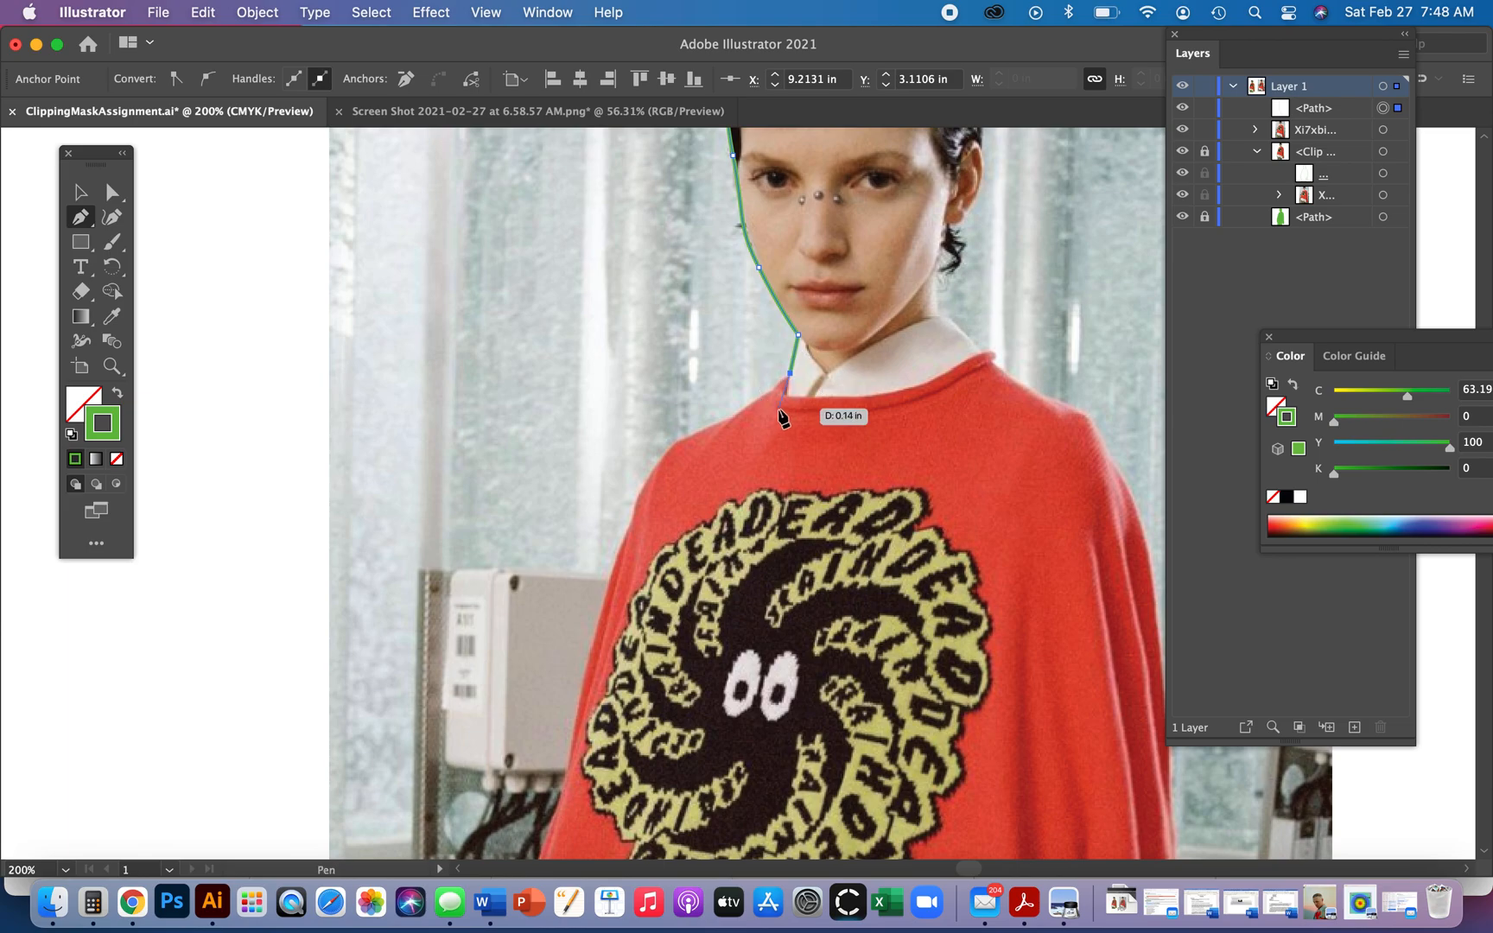
{"action": "left_click", "coordinate": [712, 423]}
{"action": "left_click_drag", "start_coordinate": [665, 450], "coordinate": [648, 476]}
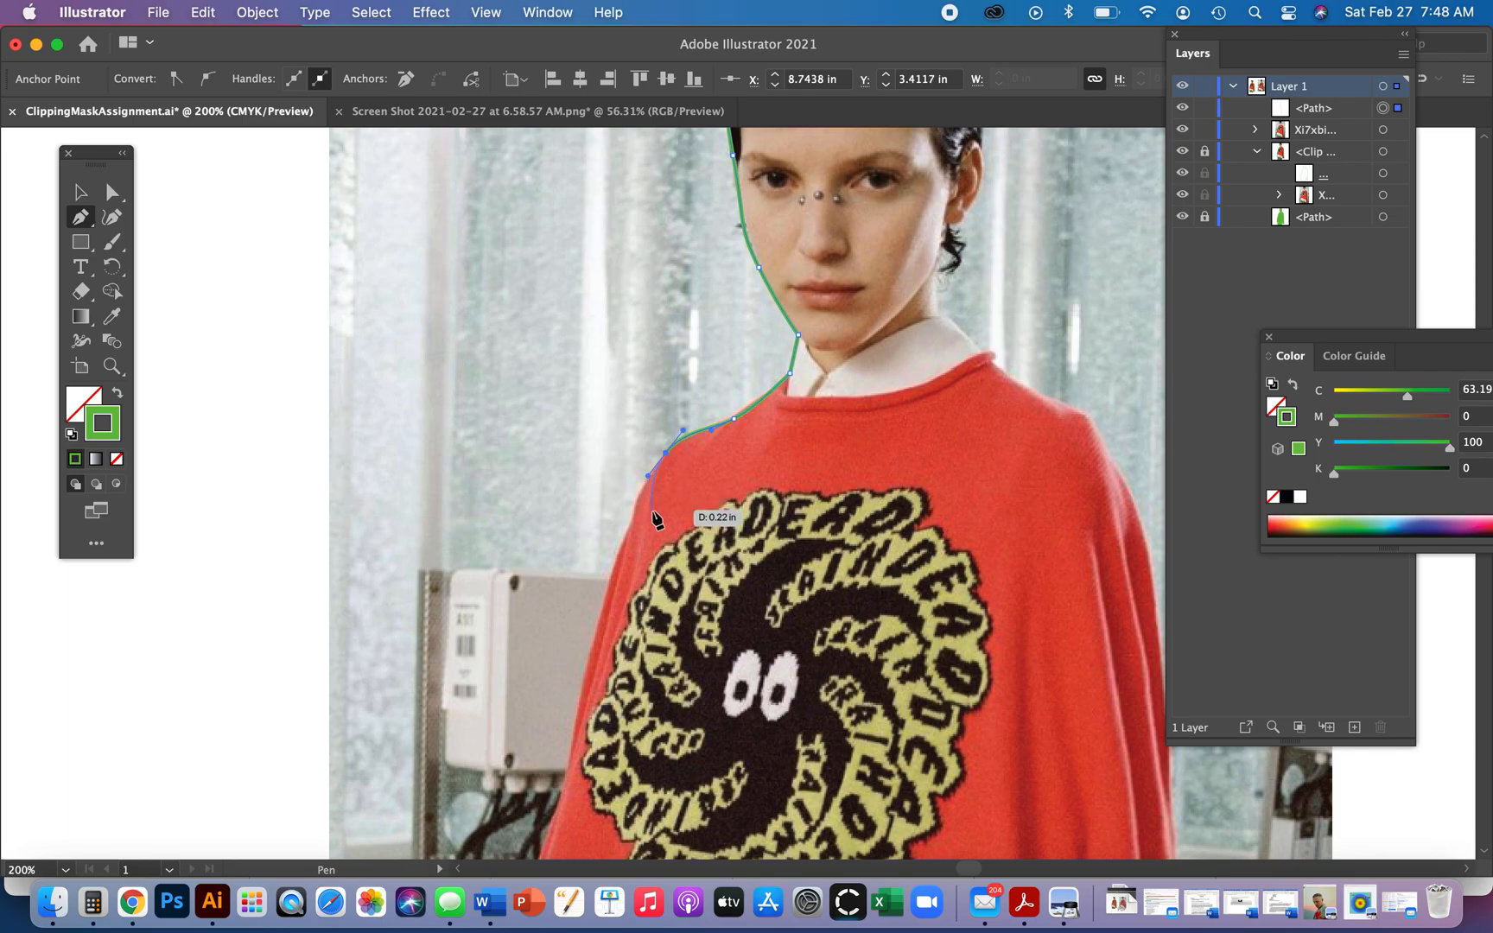
{"action": "scroll", "coordinate": [665, 484], "scroll_direction": "down", "scroll_amount": 5}
{"action": "scroll", "coordinate": [665, 484], "scroll_direction": "left", "scroll_amount": 2}
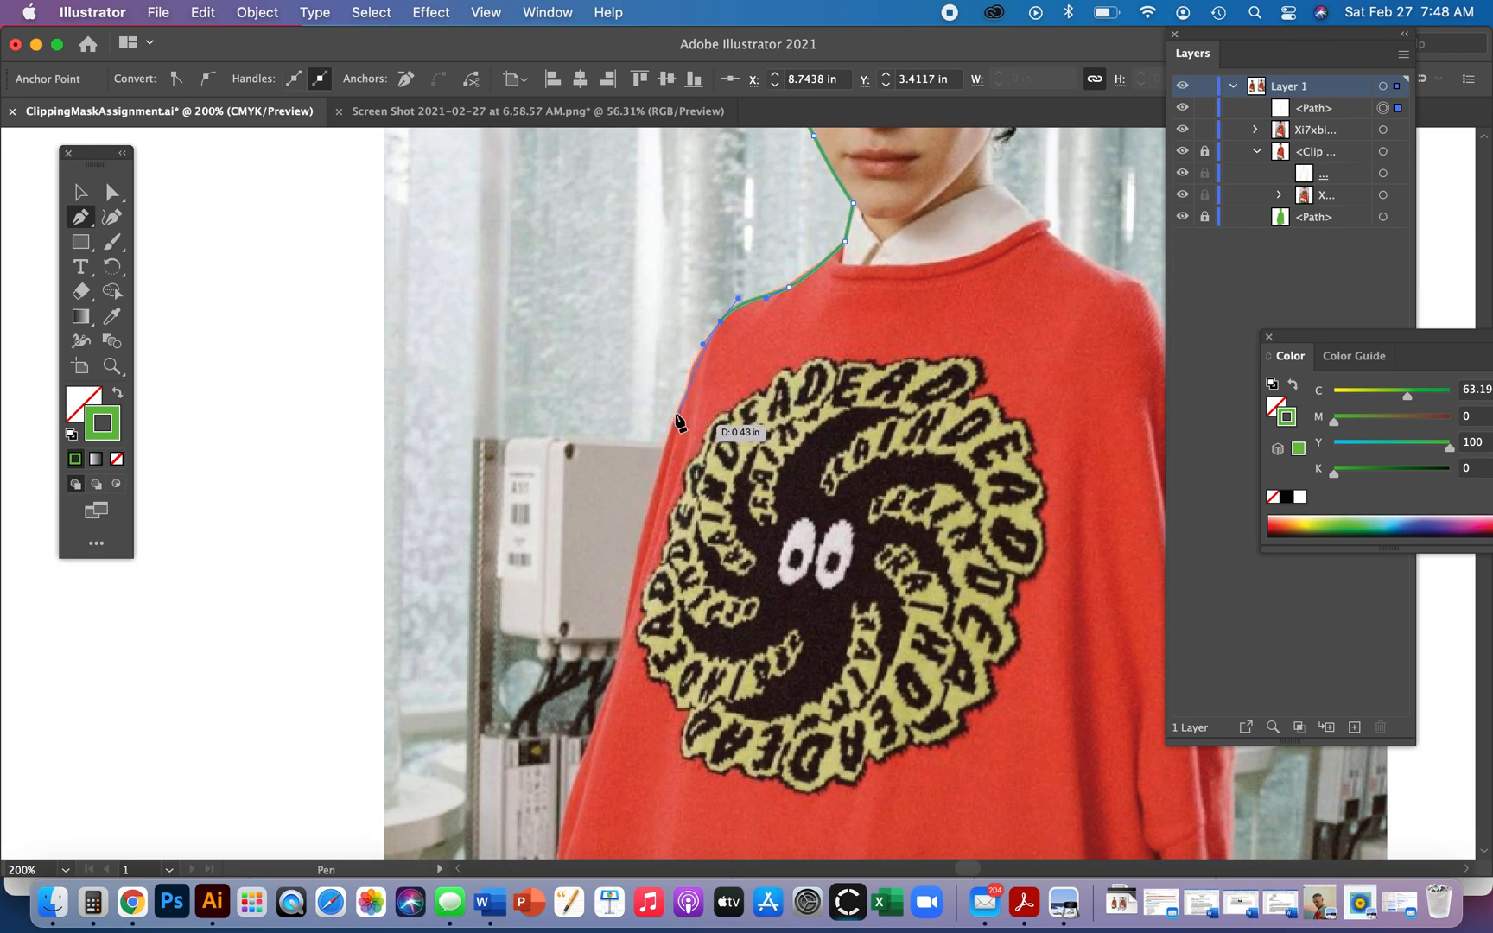
{"action": "left_click_drag", "start_coordinate": [687, 393], "coordinate": [682, 402]}
{"action": "left_click", "coordinate": [661, 471]}
{"action": "left_click_drag", "start_coordinate": [655, 496], "coordinate": [654, 499]}
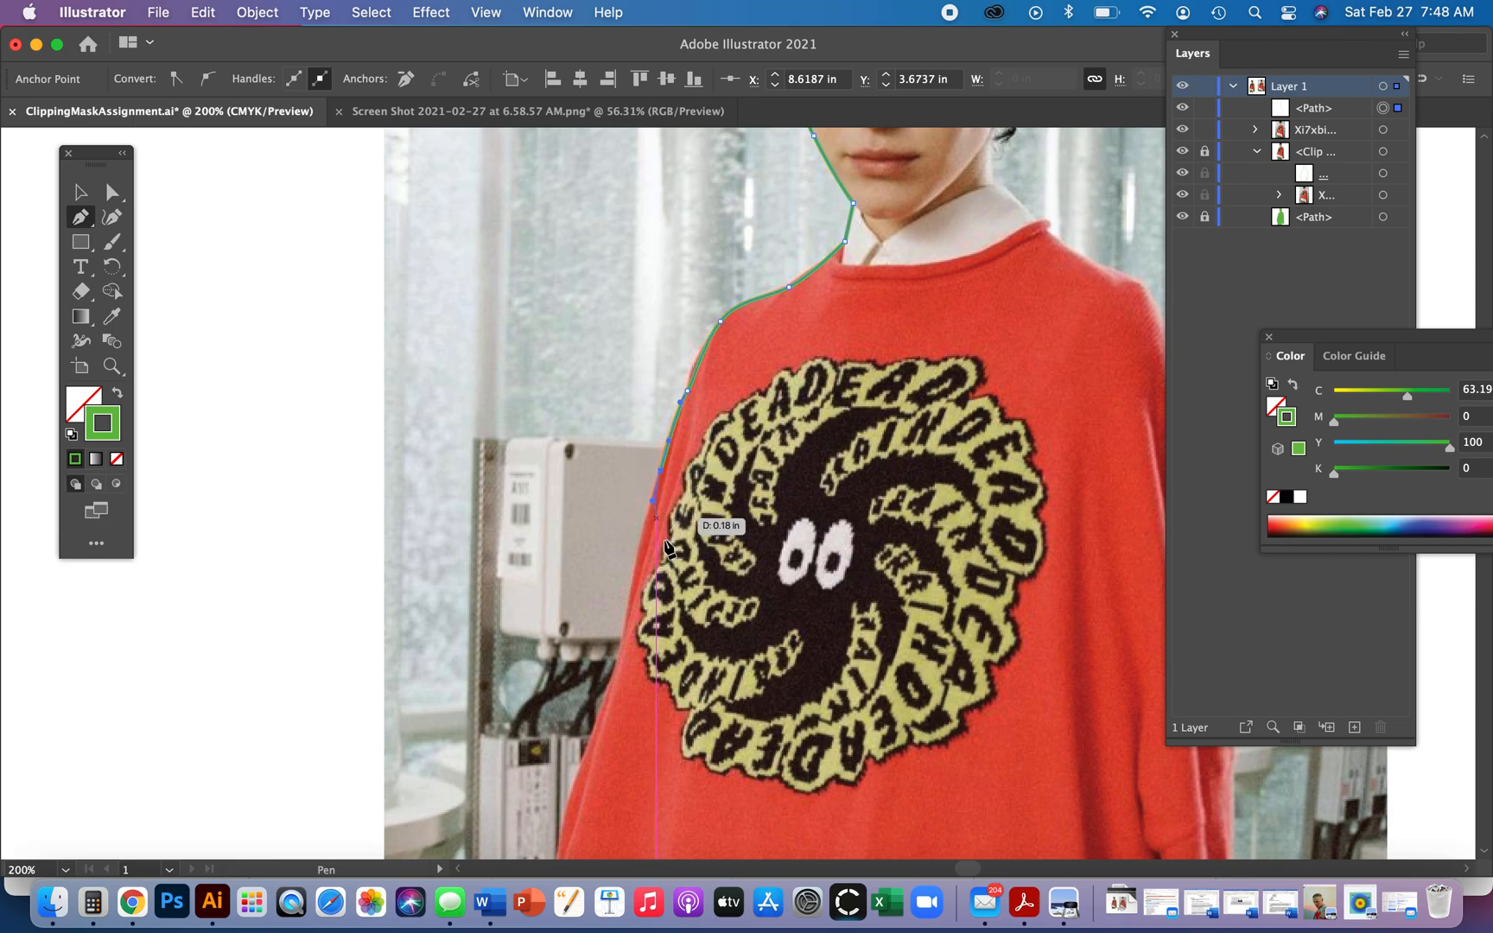
- Trace the sweater's lower left edge down to its hem and around the hem corner to the white shirt
{"action": "scroll", "coordinate": [648, 484], "scroll_direction": "down", "scroll_amount": 6}
{"action": "left_click_drag", "start_coordinate": [647, 442], "coordinate": [644, 466]}
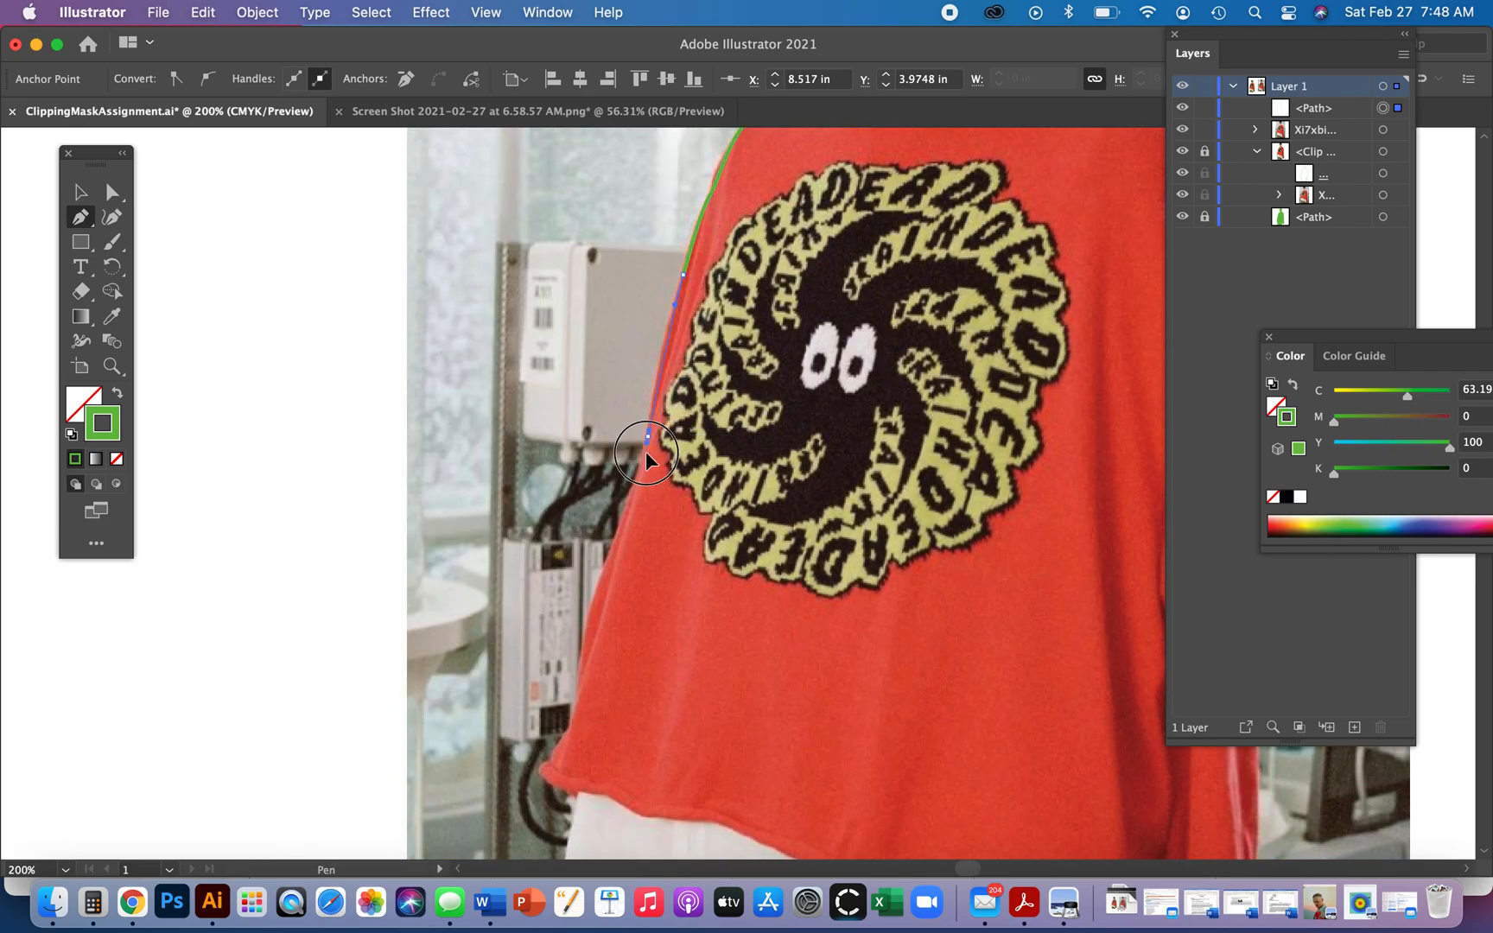
{"action": "scroll", "coordinate": [626, 519], "scroll_direction": "down", "scroll_amount": 6}
{"action": "scroll", "coordinate": [626, 519], "scroll_direction": "left", "scroll_amount": 3}
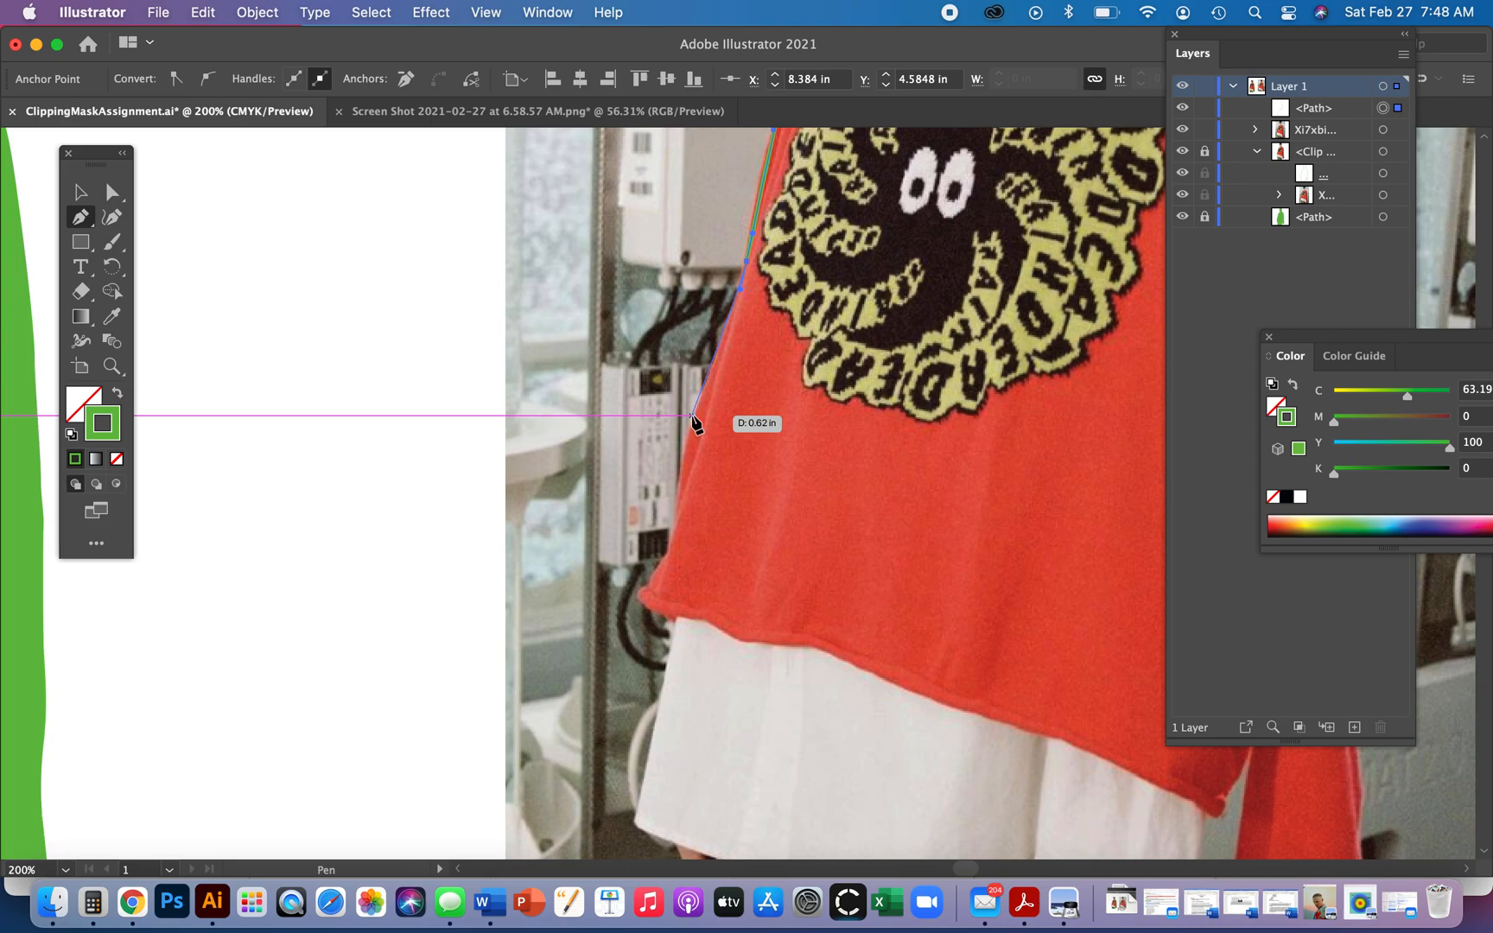
{"action": "left_click_drag", "start_coordinate": [691, 415], "coordinate": [687, 432]}
{"action": "left_click_drag", "start_coordinate": [679, 496], "coordinate": [708, 457]}
{"action": "key", "text": "space"}
{"action": "left_click", "coordinate": [732, 458]}
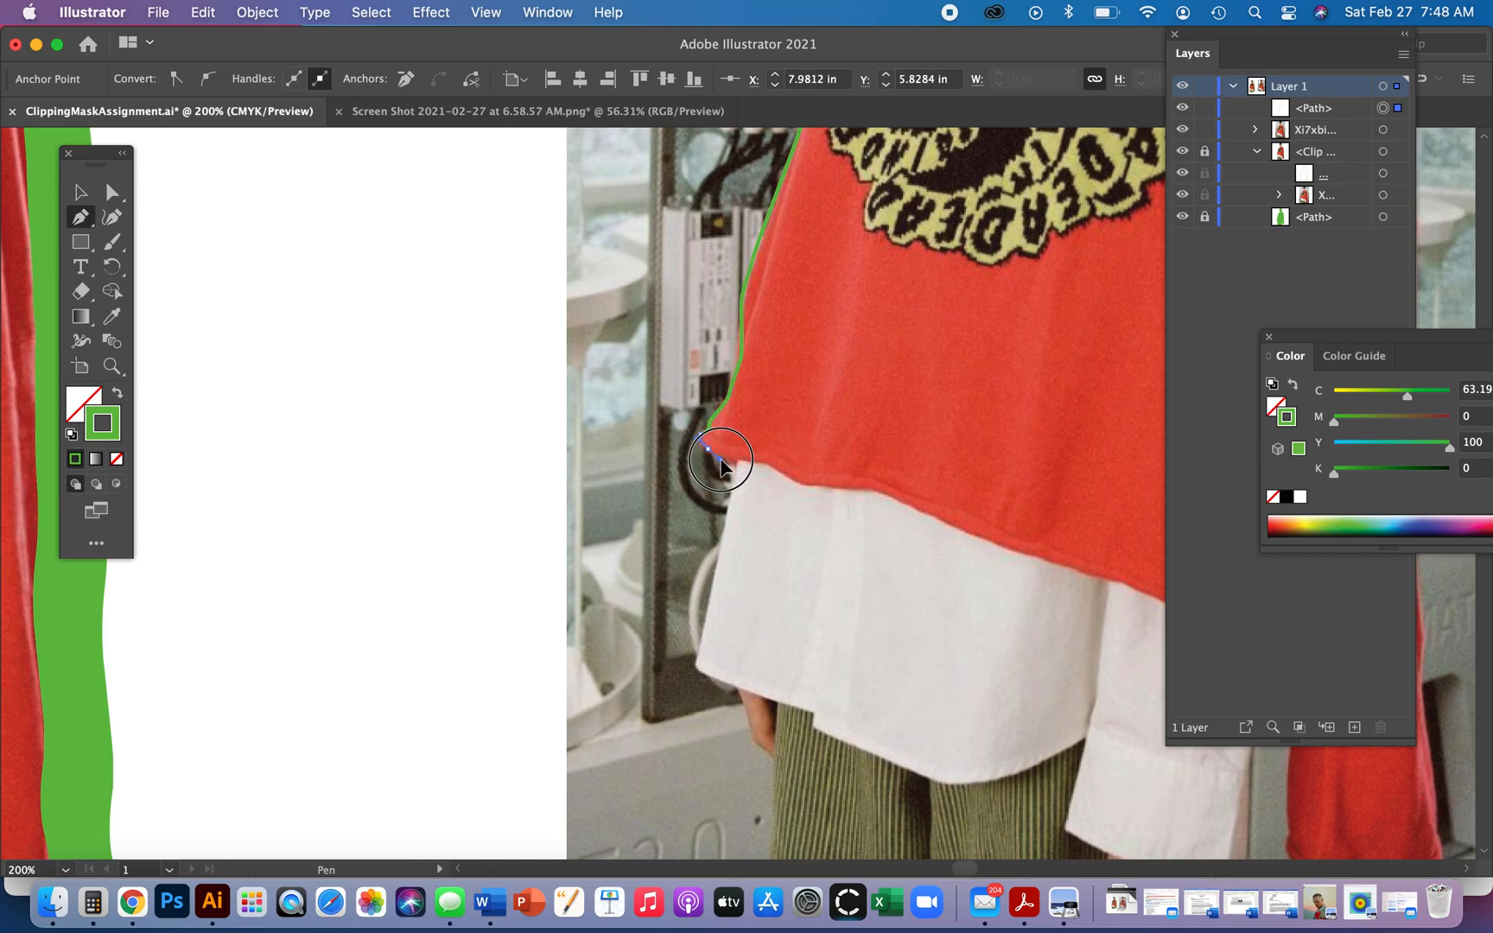
- Trace the white shirt's left side, the visible hand and the left trouser edge down to the photo's bottom edge
{"action": "left_click", "coordinate": [699, 667]}
{"action": "left_click_drag", "start_coordinate": [717, 650], "coordinate": [649, 344]}
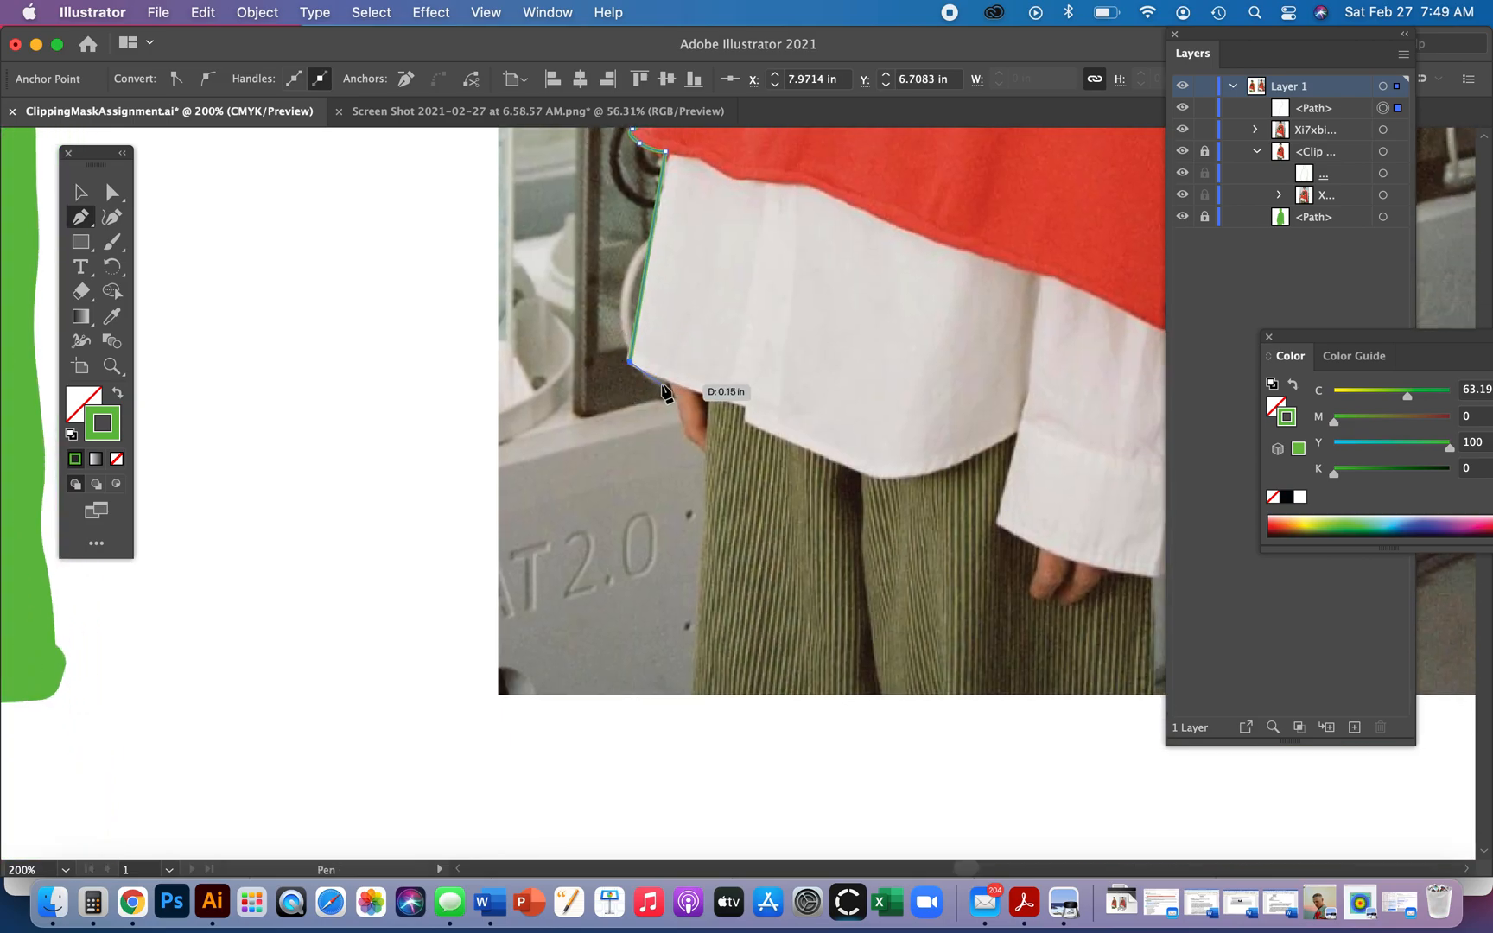
{"action": "left_click", "coordinate": [664, 381]}
{"action": "left_click", "coordinate": [689, 436]}
{"action": "left_click", "coordinate": [707, 452]}
{"action": "left_click_drag", "start_coordinate": [749, 572], "coordinate": [749, 337]}
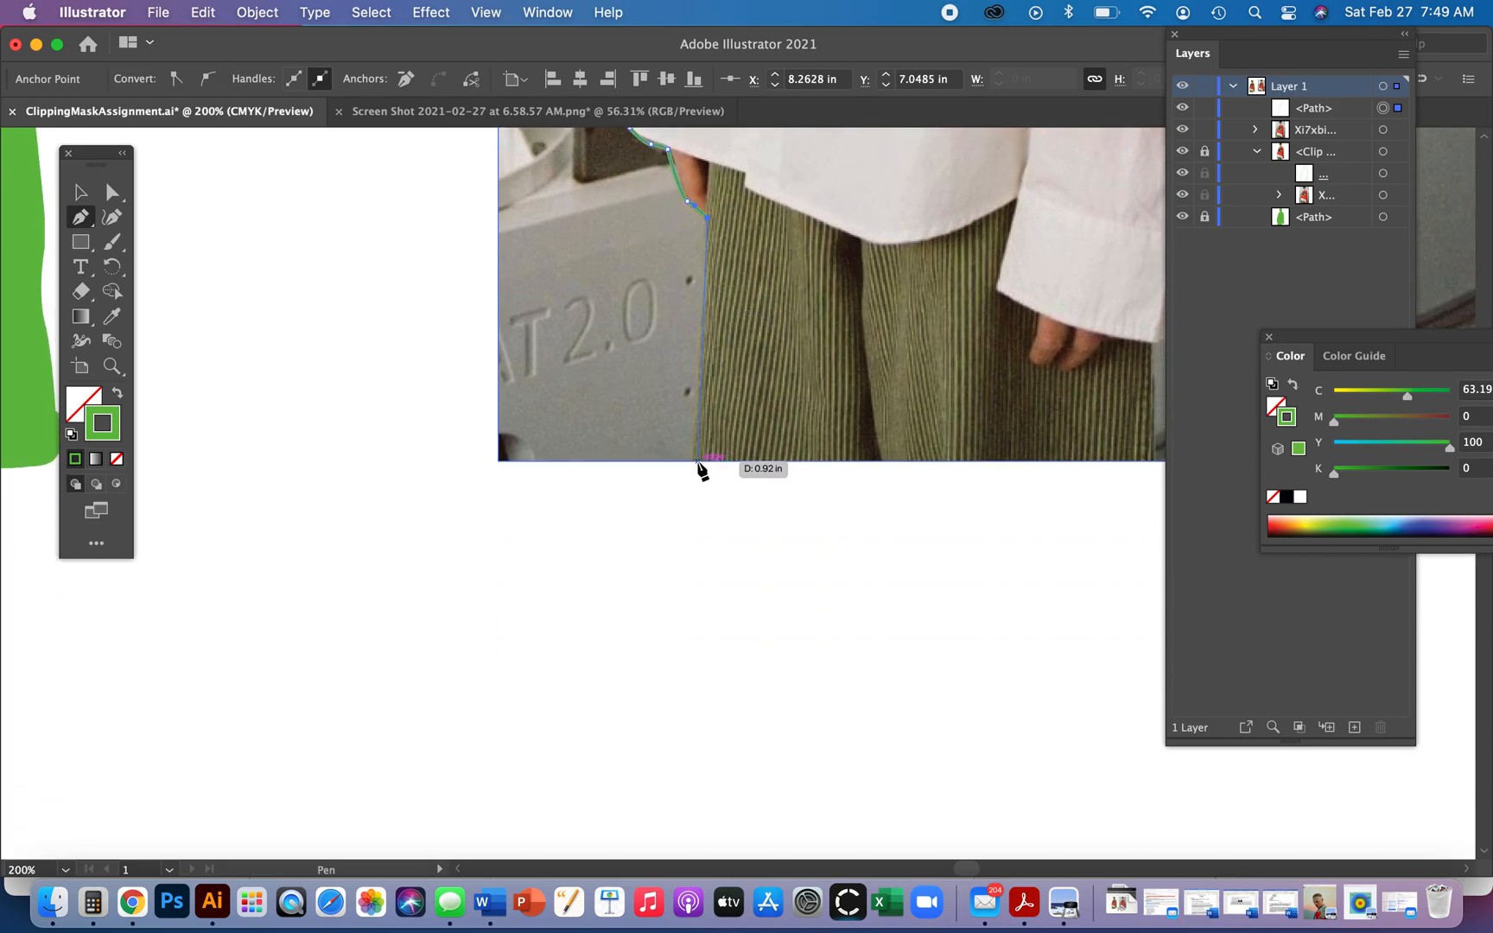
{"action": "left_click", "coordinate": [694, 459]}
- Run the path along the photo's bottom edge, then up the right trouser edge and around the white shirt cuff
{"action": "scroll", "coordinate": [620, 451], "scroll_direction": "right", "scroll_amount": 10}
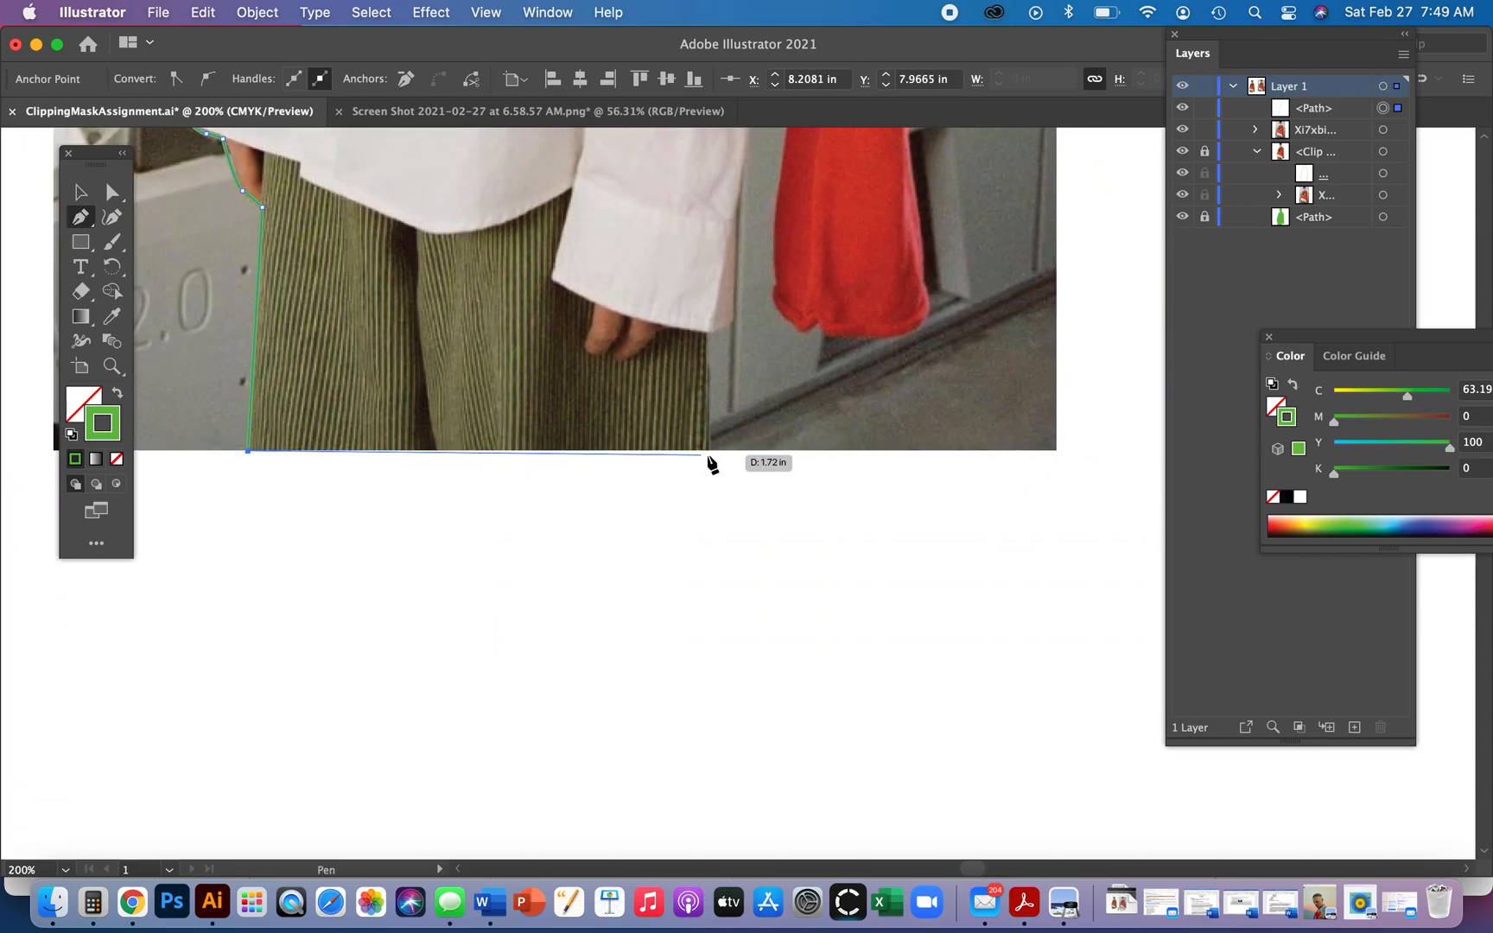
{"action": "left_click", "coordinate": [708, 450]}
{"action": "left_click", "coordinate": [707, 334]}
{"action": "left_click", "coordinate": [734, 325]}
{"action": "left_click", "coordinate": [733, 220]}
{"action": "left_click_drag", "start_coordinate": [734, 220], "coordinate": [674, 563]}
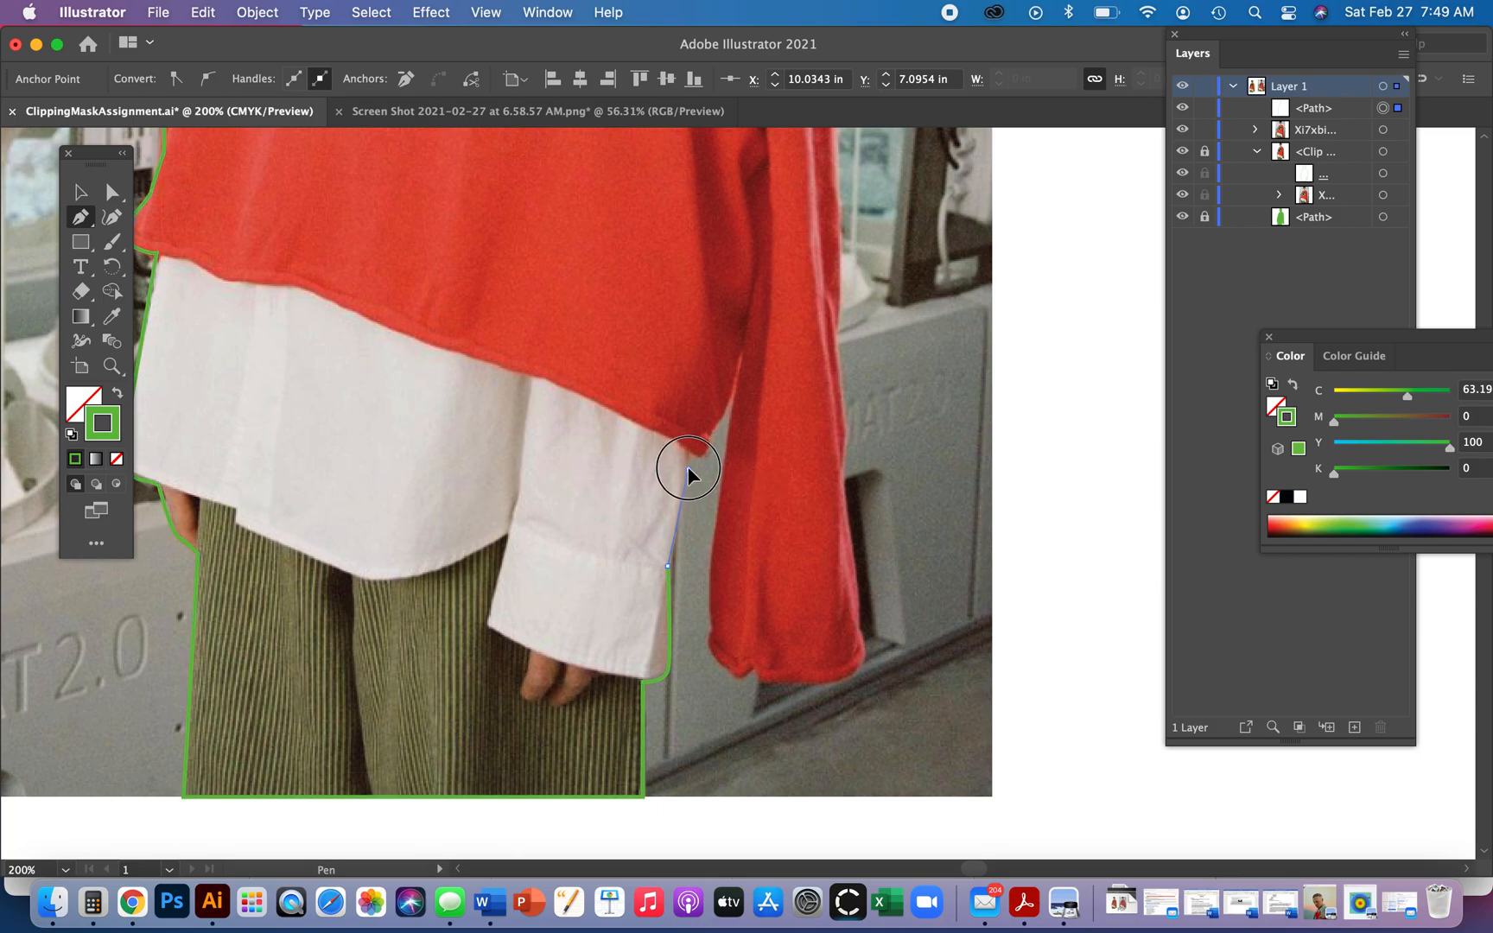
- Trace around the sweater's right hem corner and up to the top of the gap beside the hanging sleeve
{"action": "left_click", "coordinate": [688, 451]}
{"action": "left_click_drag", "start_coordinate": [704, 450], "coordinate": [714, 424]}
{"action": "left_click", "coordinate": [733, 390]}
{"action": "left_click", "coordinate": [740, 350]}
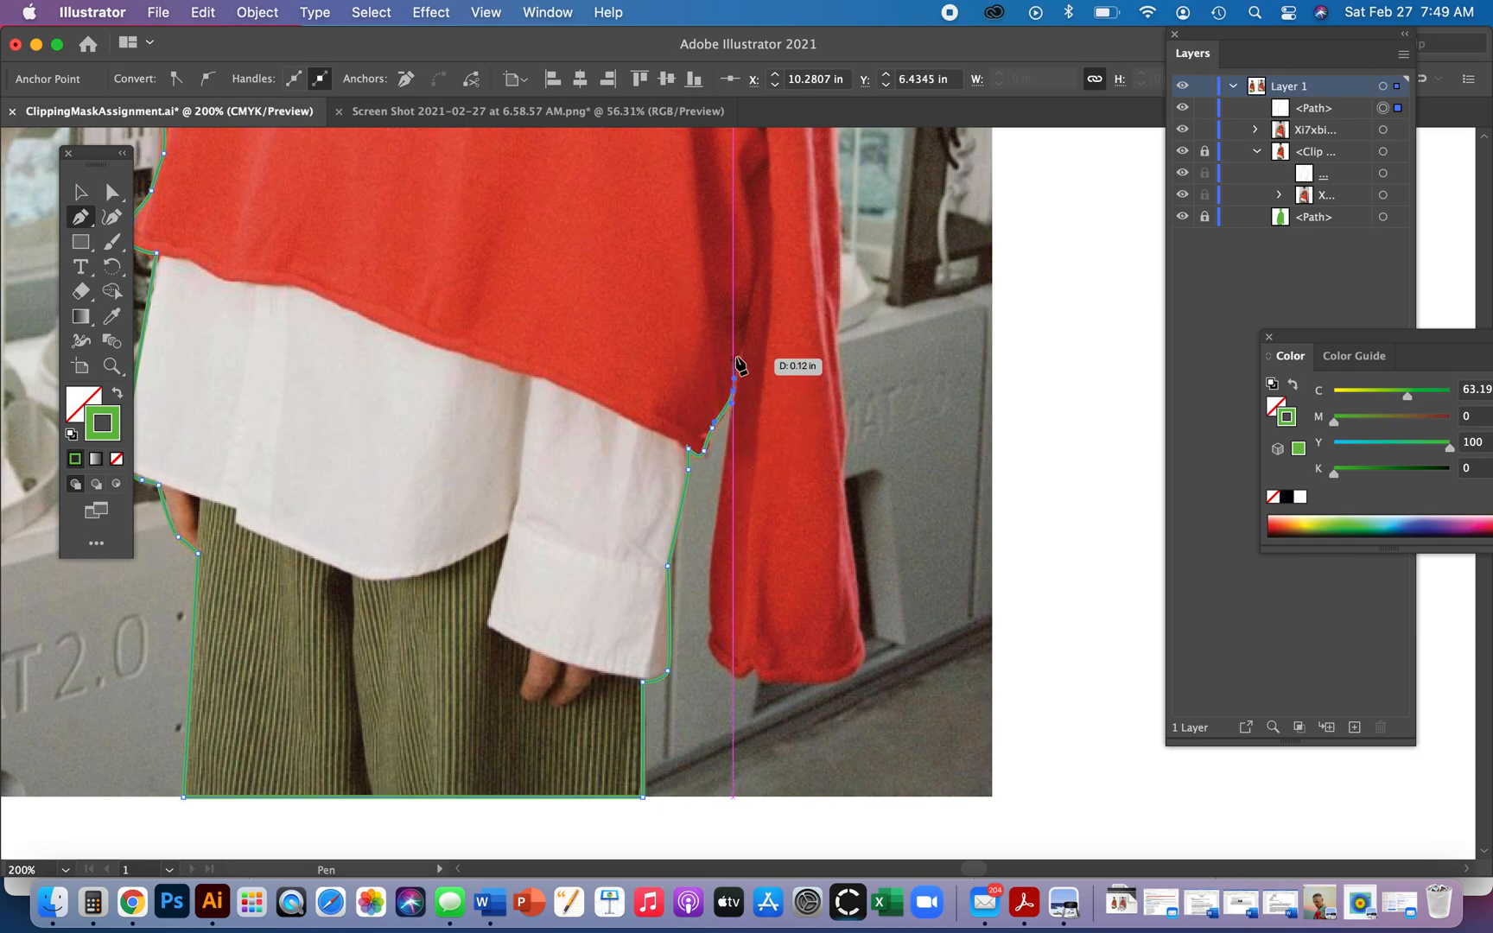
- Trace down the hanging red sleeve's inner edge and around its bottom cuff to the outer corner
{"action": "left_click_drag", "start_coordinate": [714, 558], "coordinate": [713, 580]}
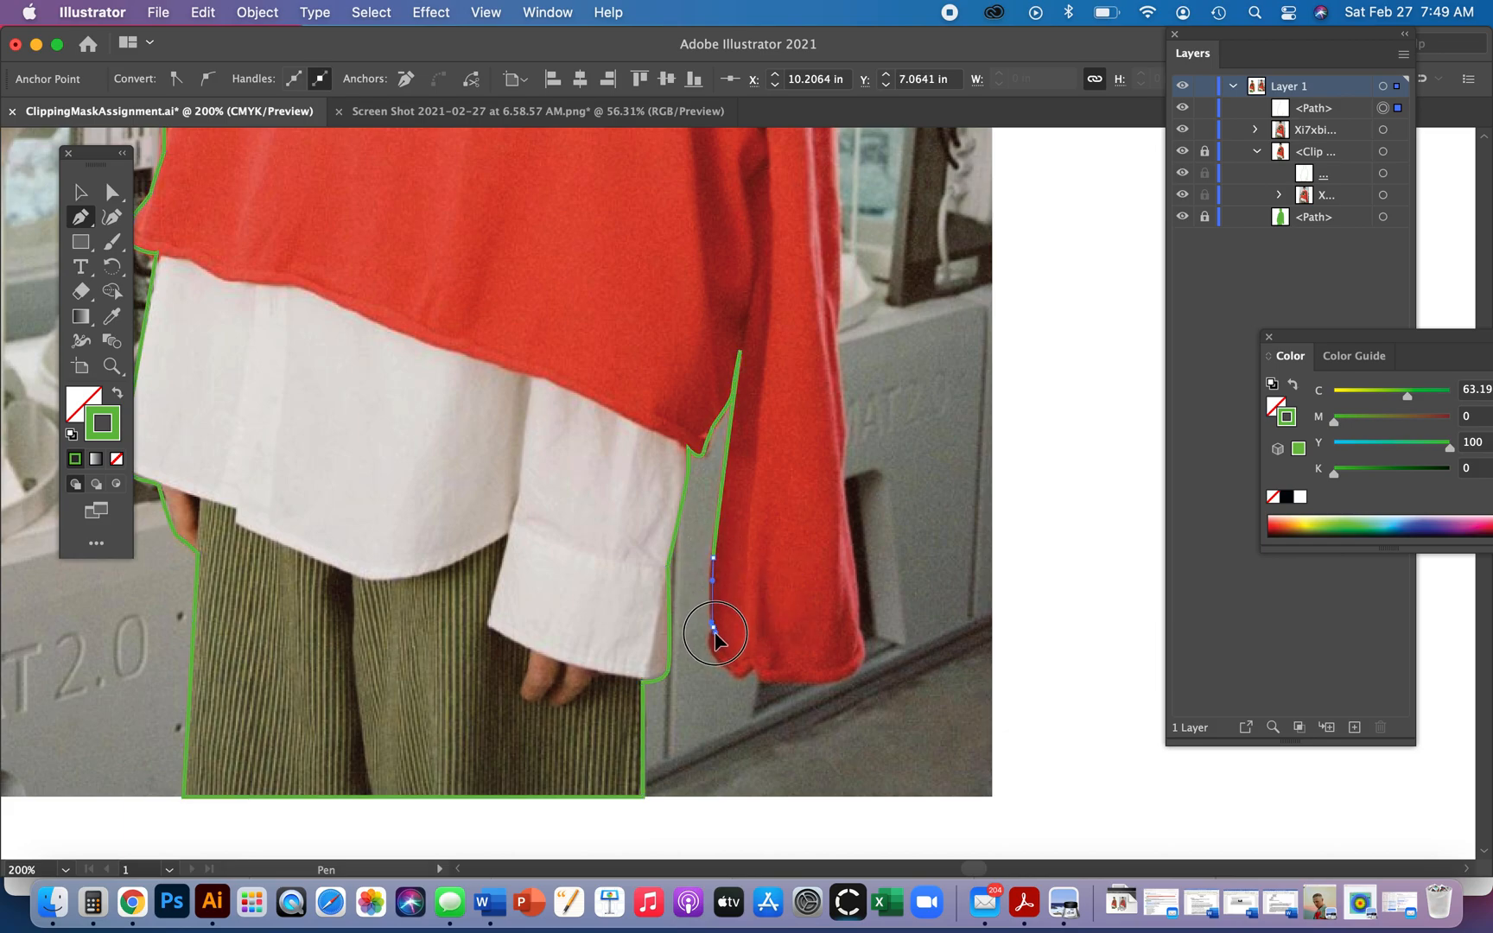
{"action": "left_click_drag", "start_coordinate": [711, 641], "coordinate": [719, 665]}
{"action": "left_click", "coordinate": [735, 674]}
{"action": "left_click", "coordinate": [754, 667]}
{"action": "left_click", "coordinate": [772, 685]}
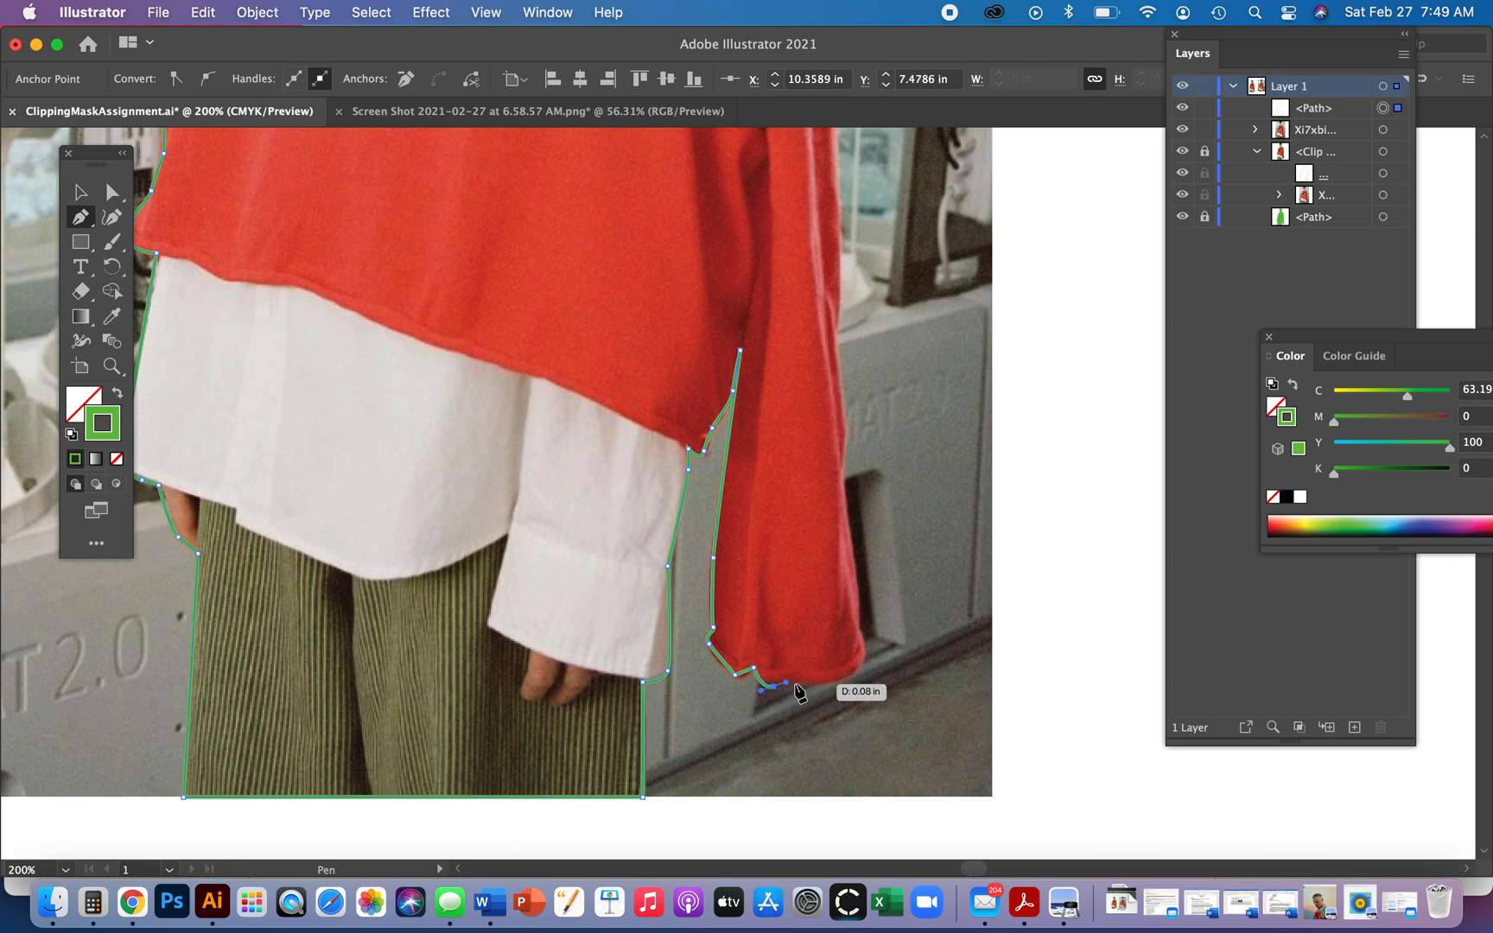
{"action": "left_click_drag", "start_coordinate": [810, 684], "coordinate": [867, 655]}
- Continue the path up the outer edge of the hanging sleeve to just below the right shoulder
{"action": "left_click_drag", "start_coordinate": [831, 517], "coordinate": [722, 642]}
{"action": "left_click", "coordinate": [718, 573]}
{"action": "left_click_drag", "start_coordinate": [719, 440], "coordinate": [712, 390]}
{"action": "left_click_drag", "start_coordinate": [716, 327], "coordinate": [711, 767]}
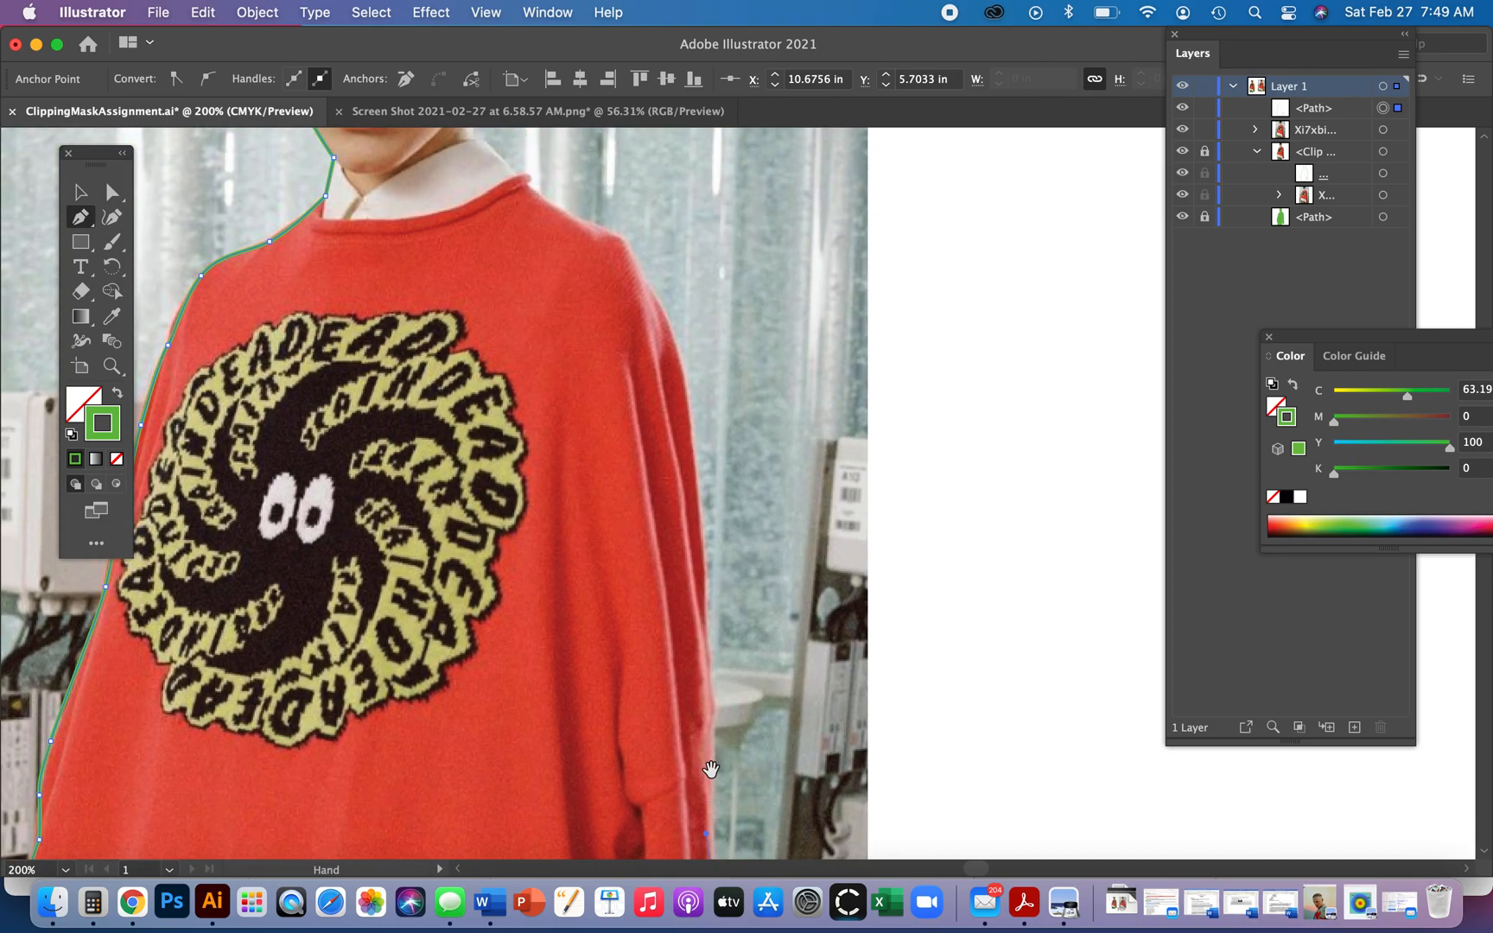
{"action": "left_click", "coordinate": [715, 705]}
{"action": "left_click_drag", "start_coordinate": [712, 622], "coordinate": [706, 530]}
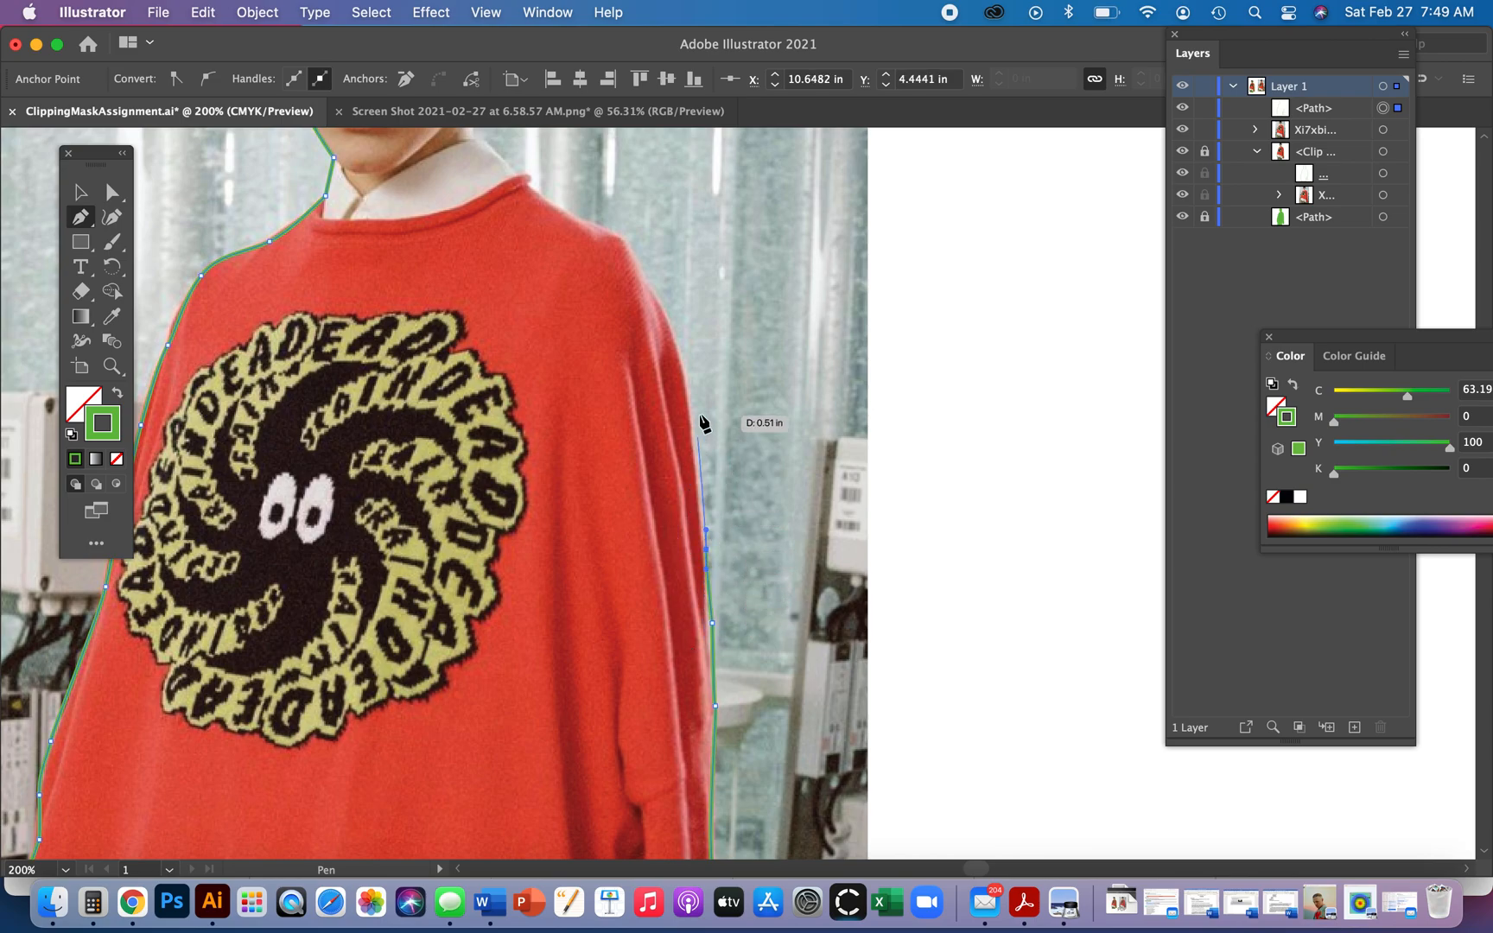
{"action": "left_click_drag", "start_coordinate": [687, 409], "coordinate": [687, 388]}
- Trace over the right shoulder, along the collar and neck, and up to the model's ear
{"action": "left_click_drag", "start_coordinate": [674, 326], "coordinate": [741, 477]}
{"action": "left_click", "coordinate": [717, 469]}
{"action": "mouse_move", "coordinate": [649, 419]}
{"action": "left_mouse_down"}
{"action": "mouse_move", "coordinate": [610, 396]}
{"action": "mouse_move", "coordinate": [612, 300]}
{"action": "mouse_move", "coordinate": [629, 292]}
{"action": "mouse_move", "coordinate": [647, 355]}
{"action": "mouse_move", "coordinate": [629, 418]}
{"action": "left_mouse_up"}
{"action": "left_click", "coordinate": [603, 342]}
{"action": "left_click", "coordinate": [630, 394]}
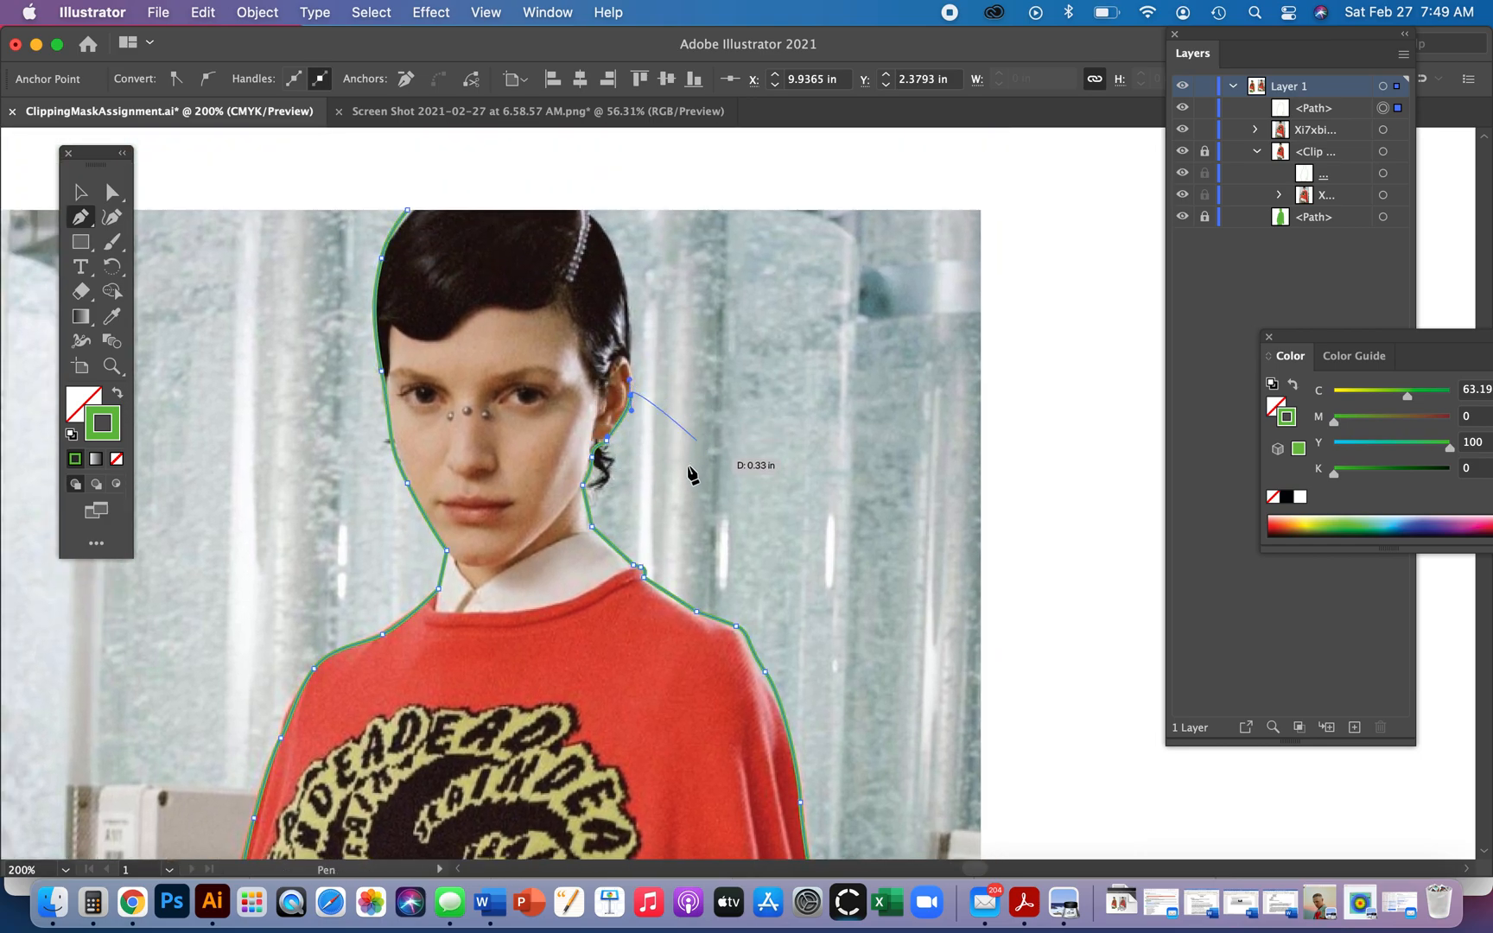
- Trace the right side of the hair up to the photo's top edge and close the outline at its starting point
{"action": "scroll", "coordinate": [691, 475], "scroll_direction": "up", "scroll_amount": 8}
{"action": "scroll", "coordinate": [691, 475], "scroll_direction": "down", "scroll_amount": 8}
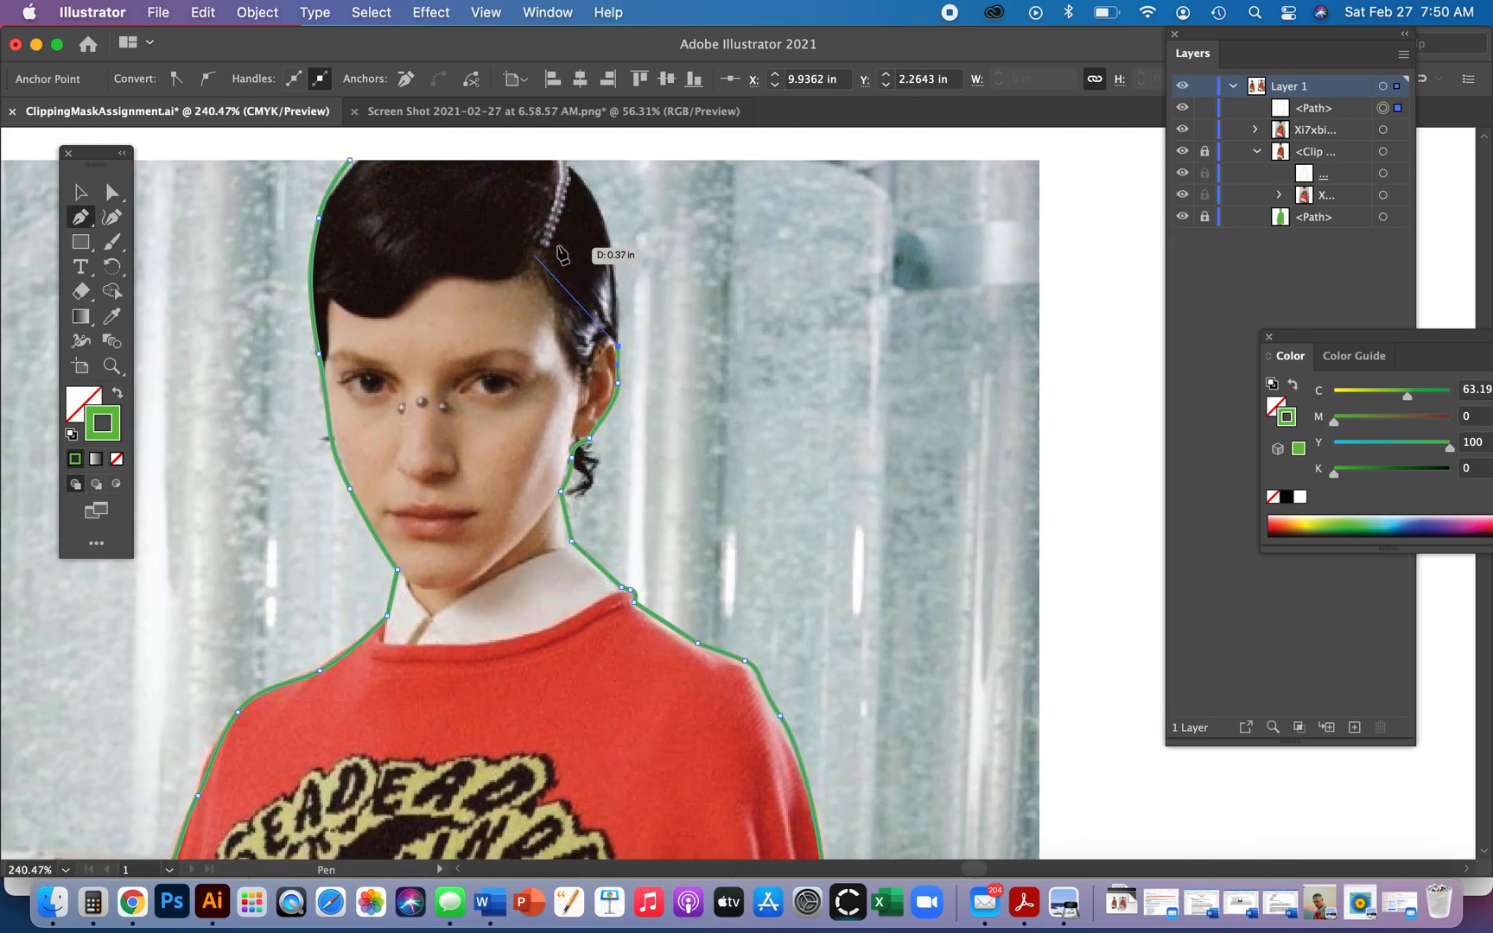
{"action": "left_click_drag", "start_coordinate": [615, 234], "coordinate": [605, 212]}
{"action": "left_click", "coordinate": [567, 161]}
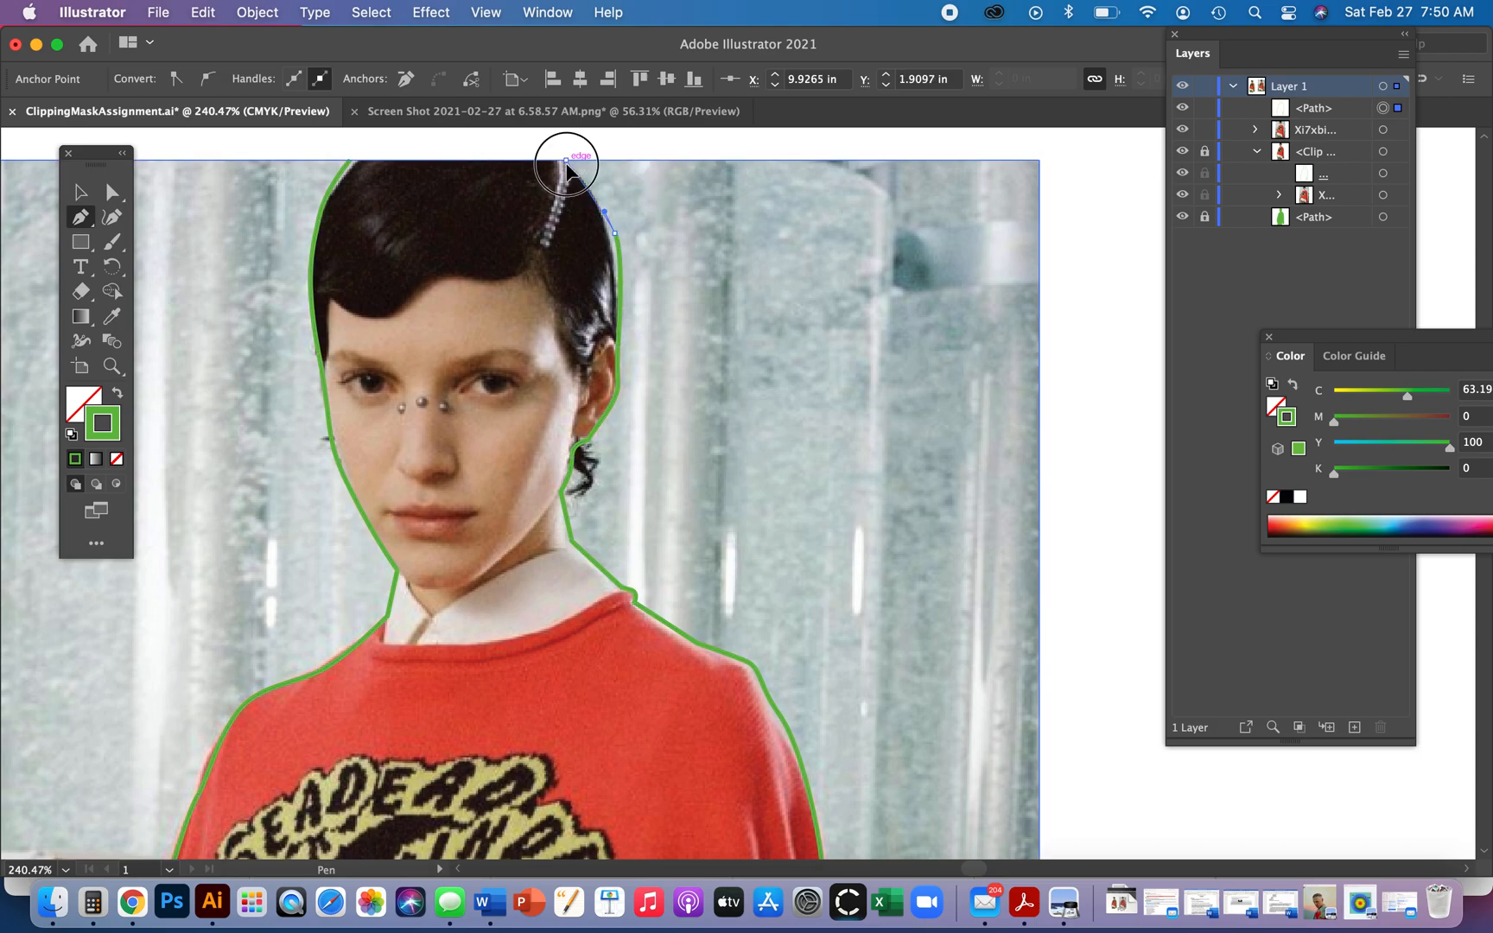
{"action": "left_click_drag", "start_coordinate": [481, 187], "coordinate": [696, 246]}
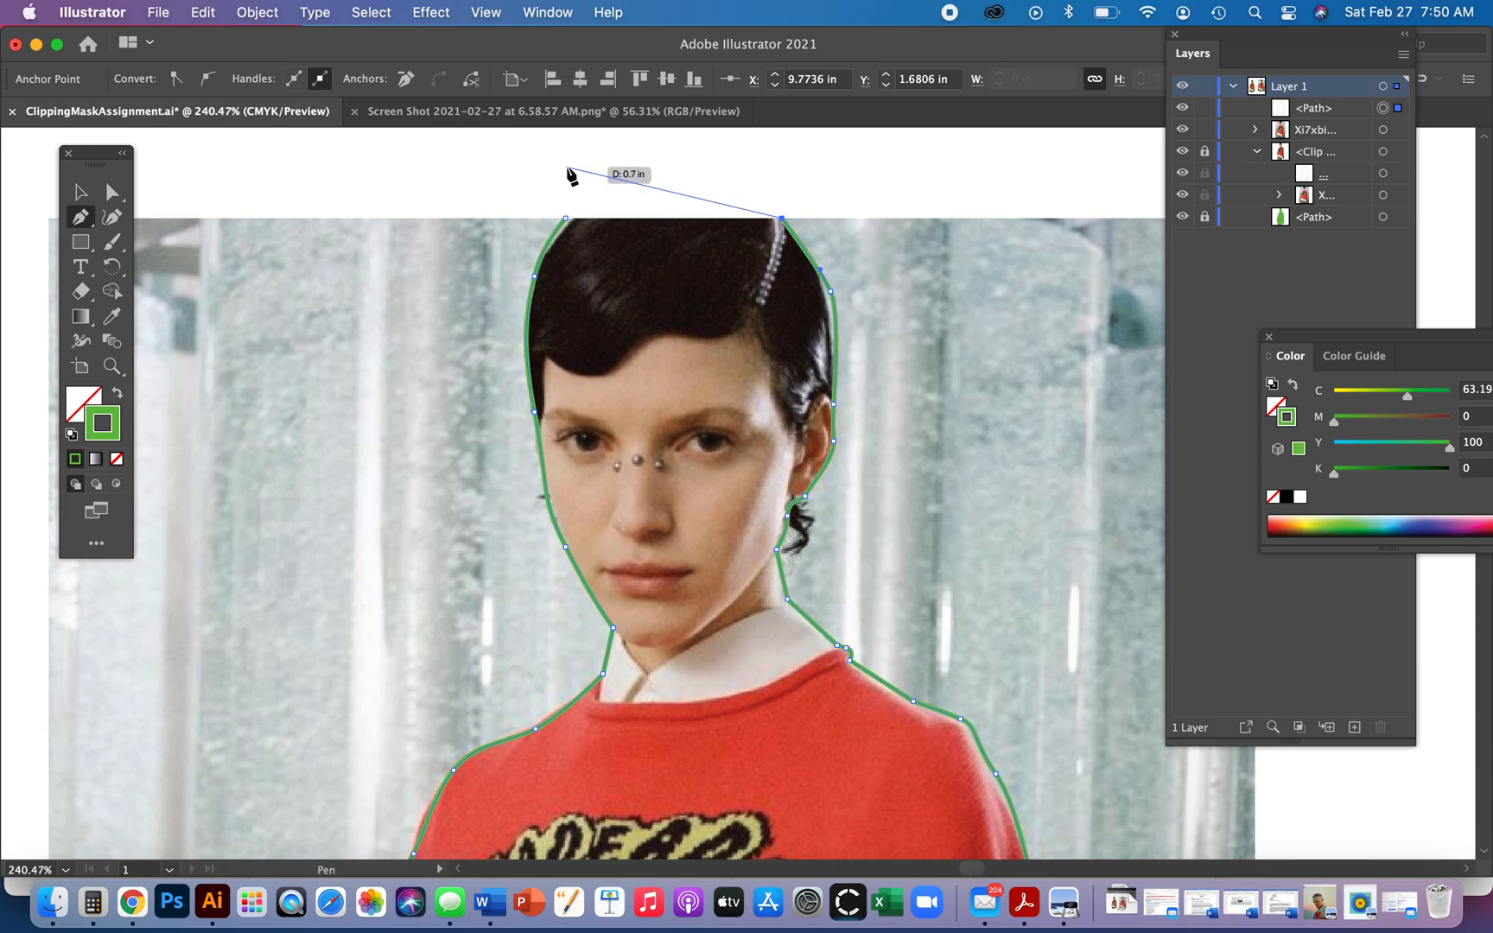
{"action": "left_click", "coordinate": [568, 218]}
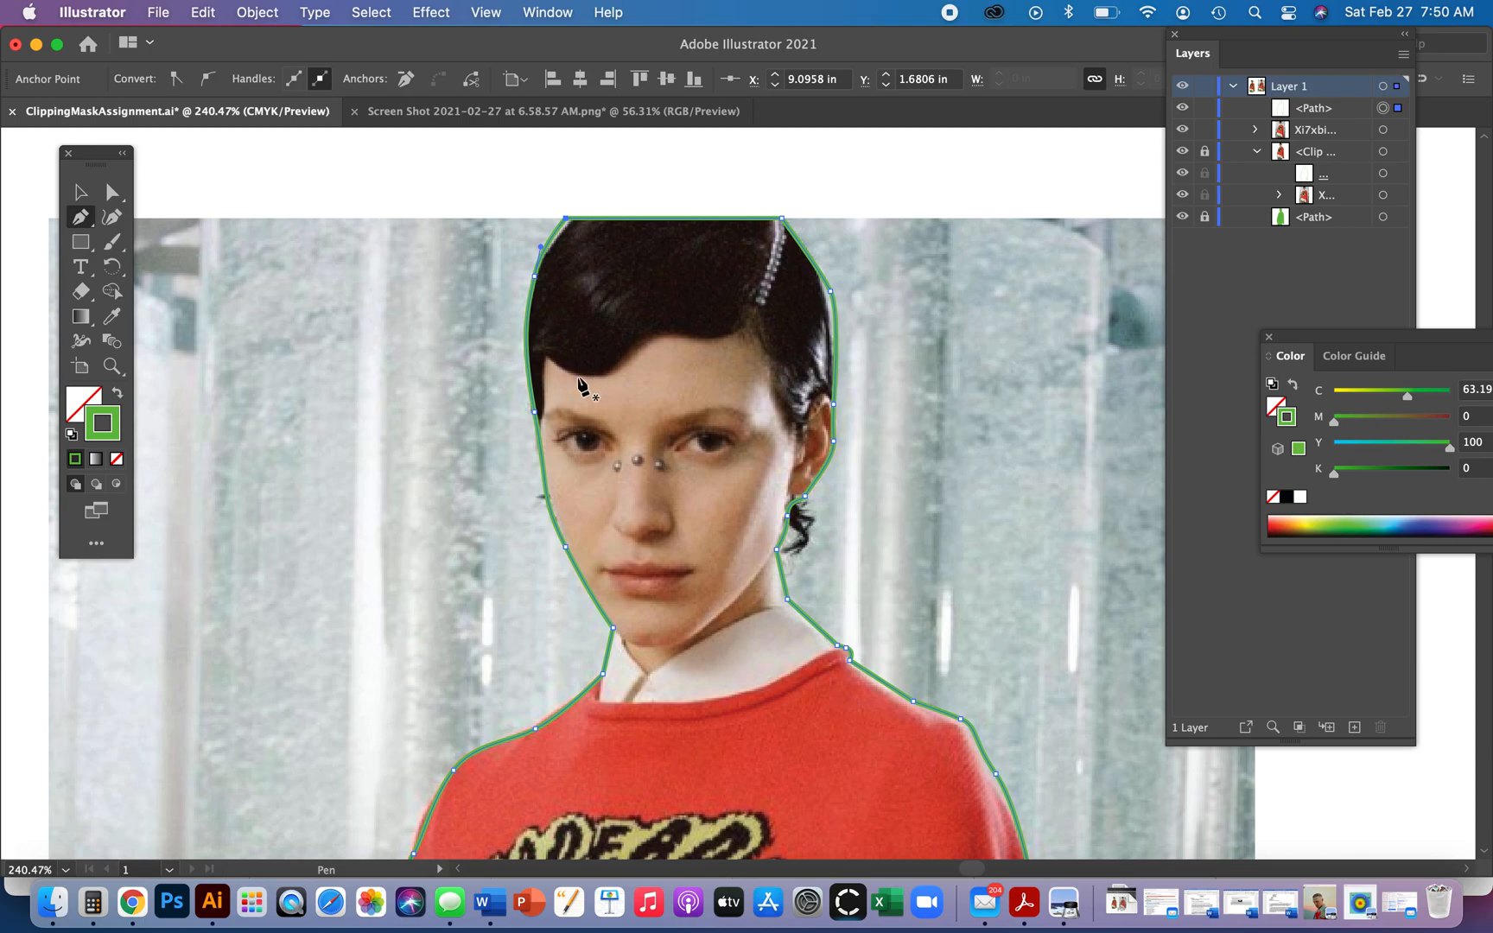
- Try to move the outline's anchor on the outer edge of the hanging sleeve with the Direct Selection tool
{"action": "left_click", "coordinate": [80, 192]}
{"action": "left_click_drag", "start_coordinate": [499, 391], "coordinate": [461, 273]}
{"action": "left_click_drag", "start_coordinate": [949, 727], "coordinate": [797, 384]}
{"action": "left_click_drag", "start_coordinate": [919, 592], "coordinate": [843, 405]}
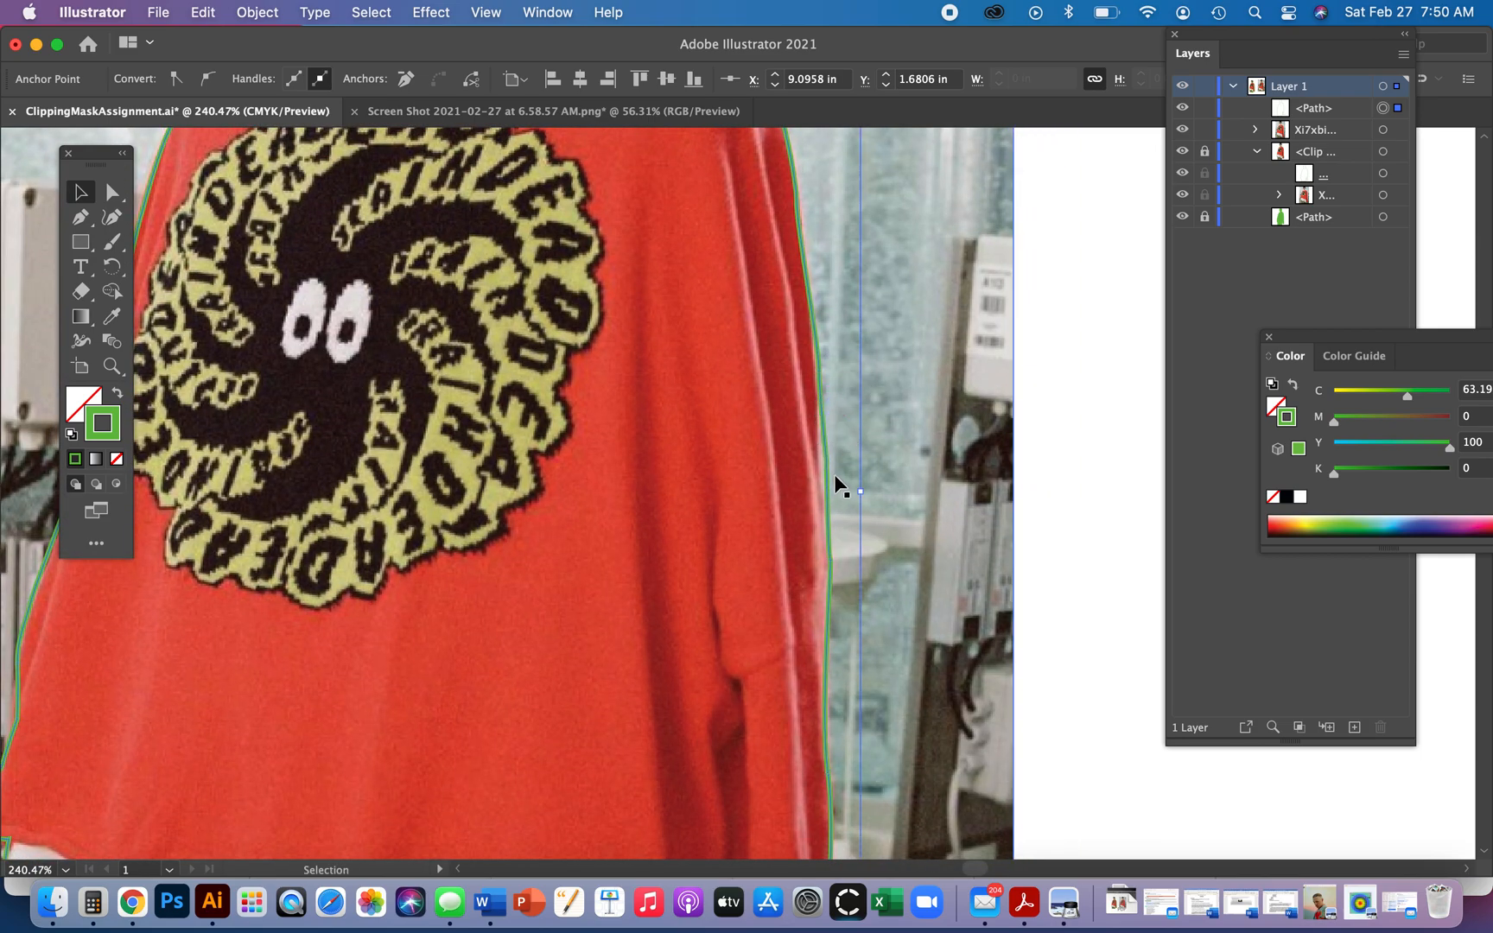
{"action": "left_click", "coordinate": [861, 517]}
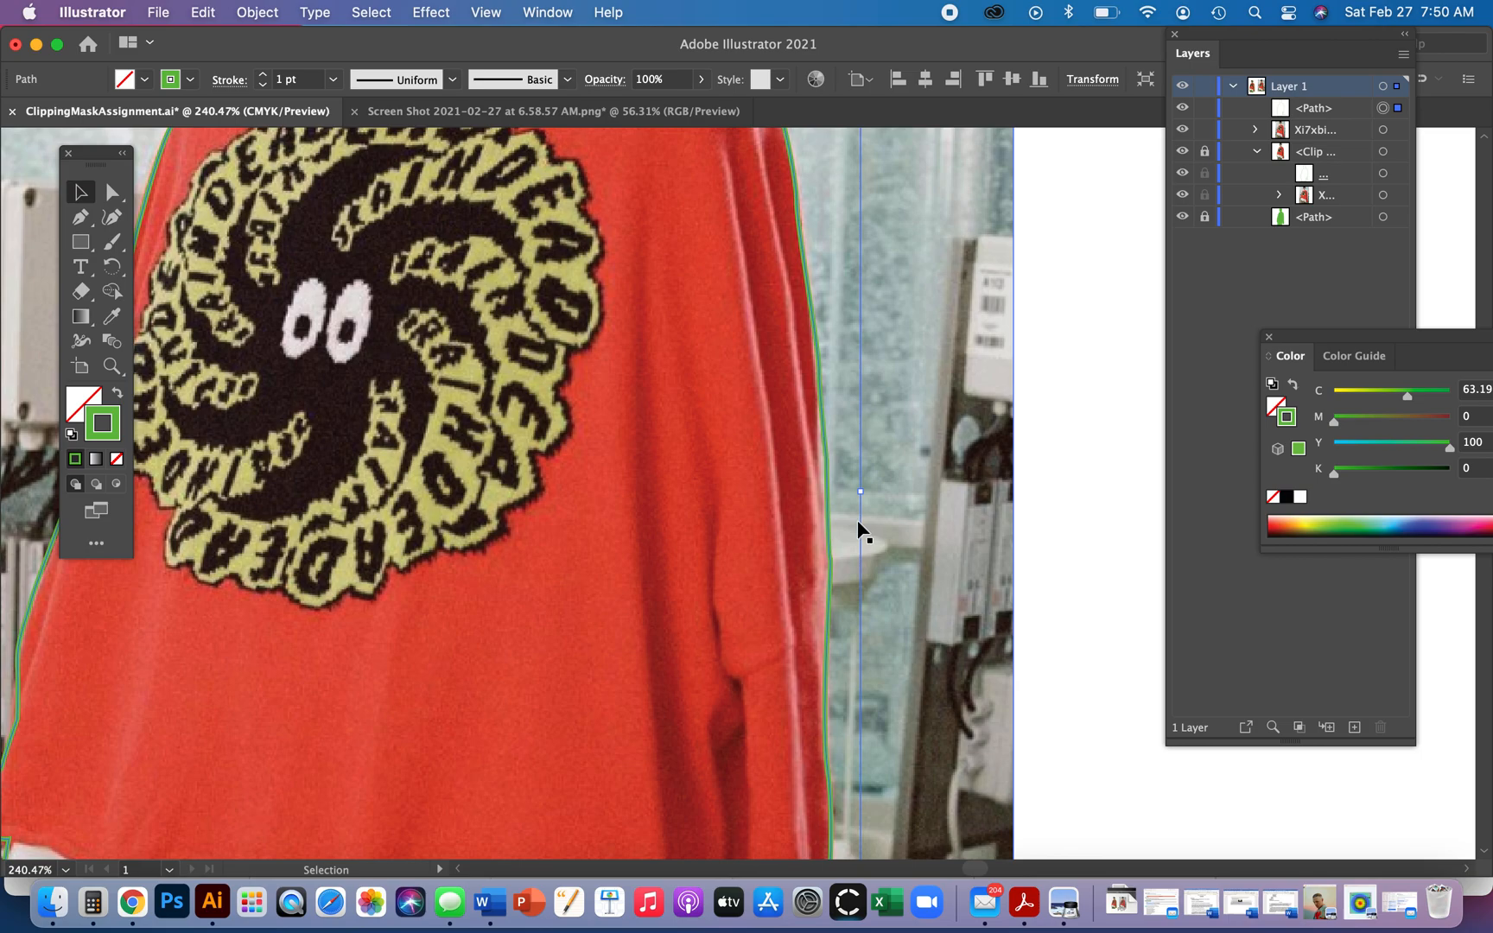
{"action": "key", "text": "a"}
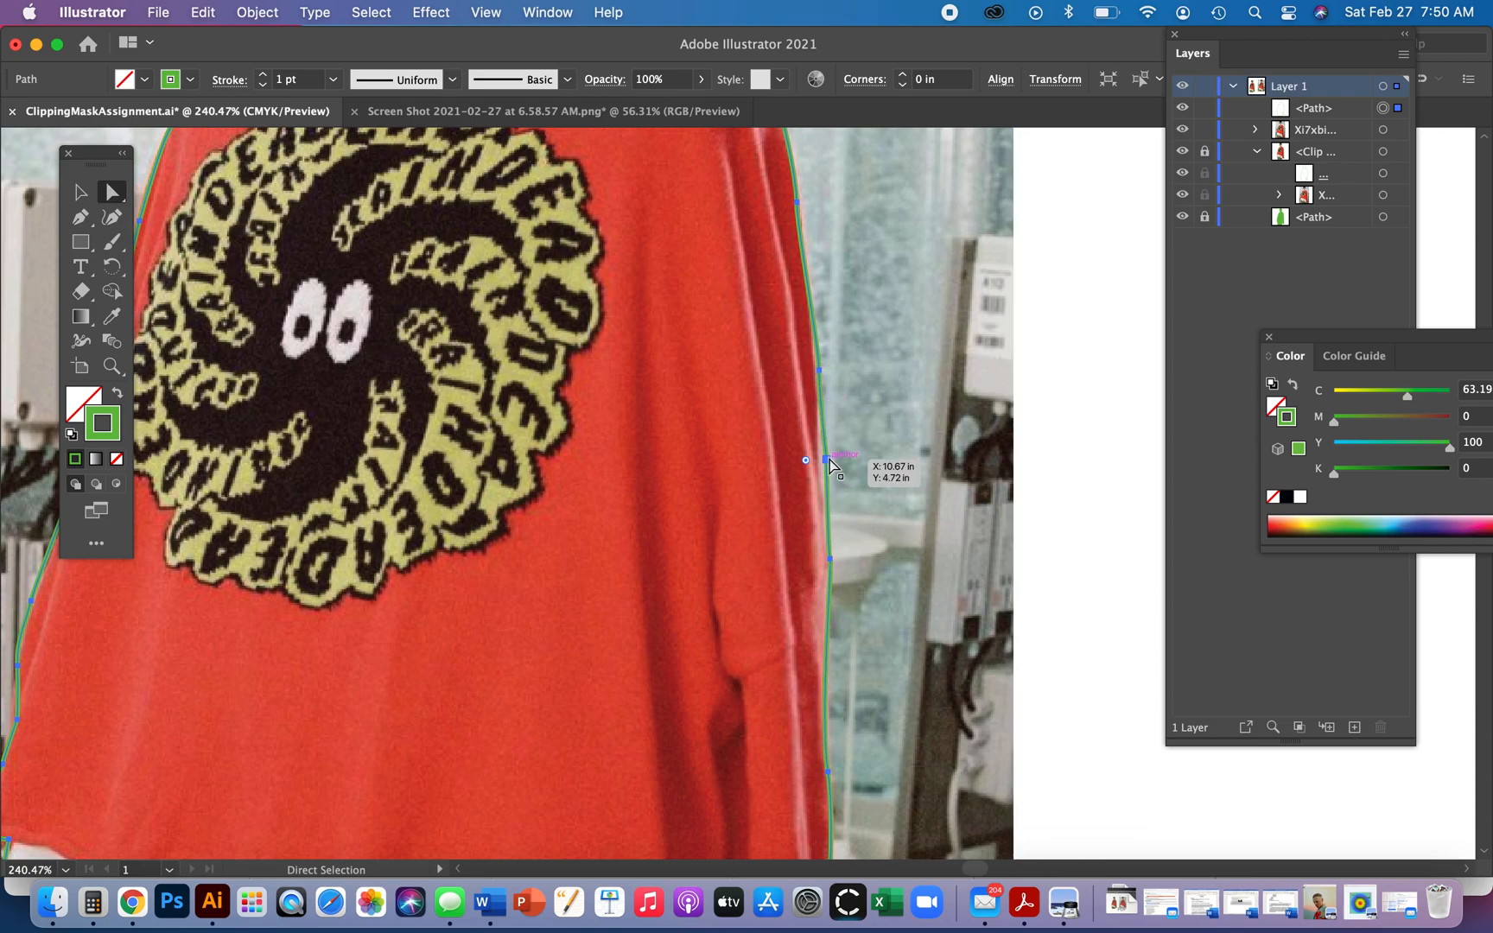
{"action": "left_click_drag", "start_coordinate": [829, 459], "coordinate": [779, 460]}
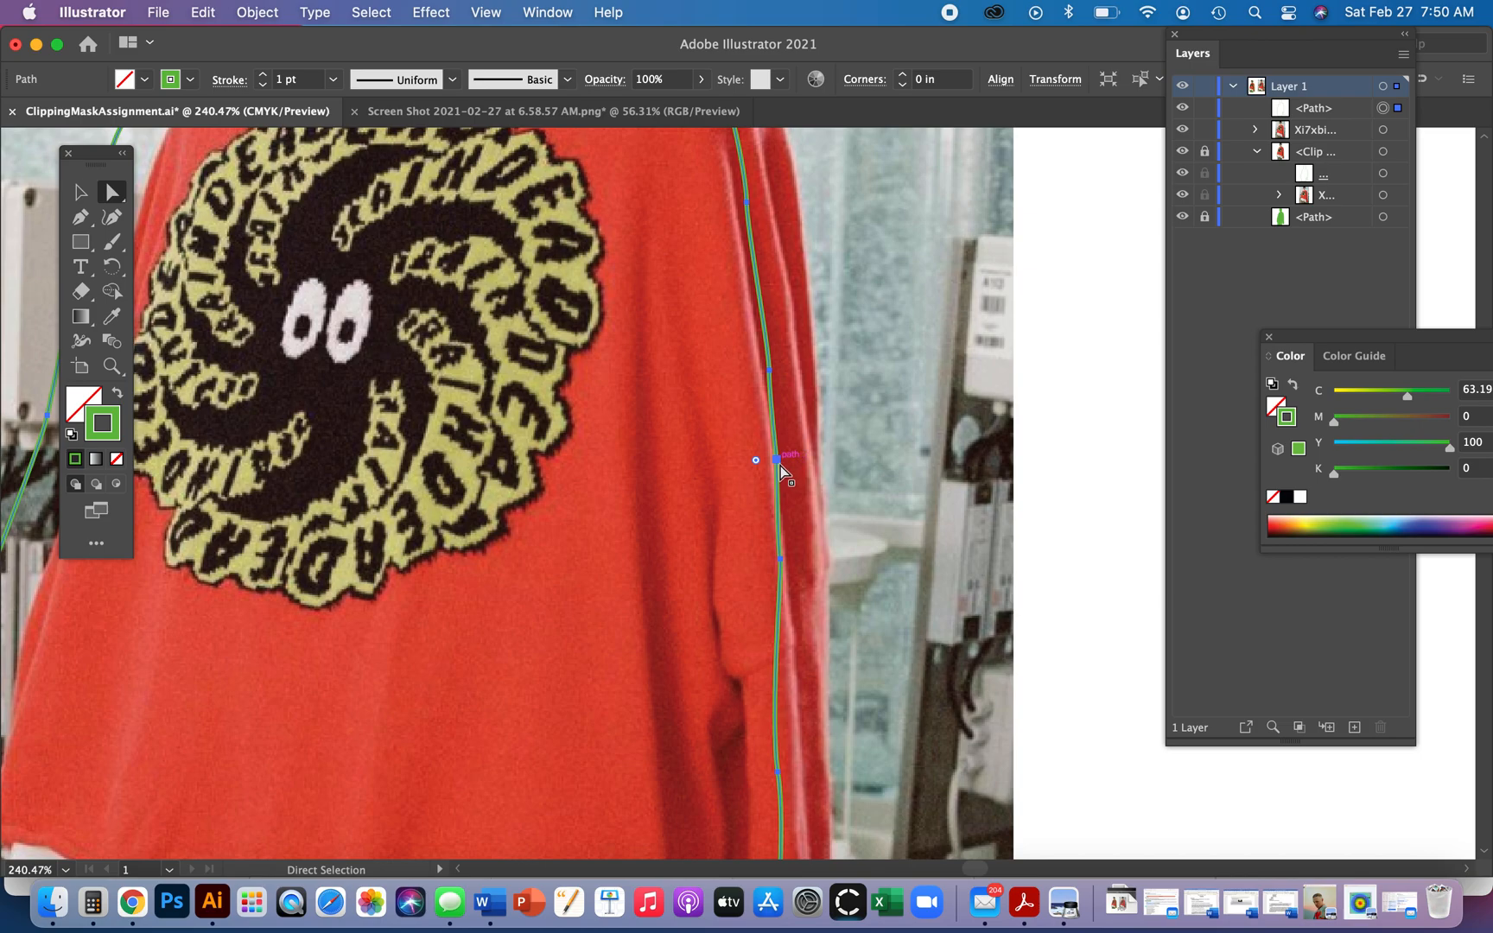
{"action": "key", "text": "super+z"}
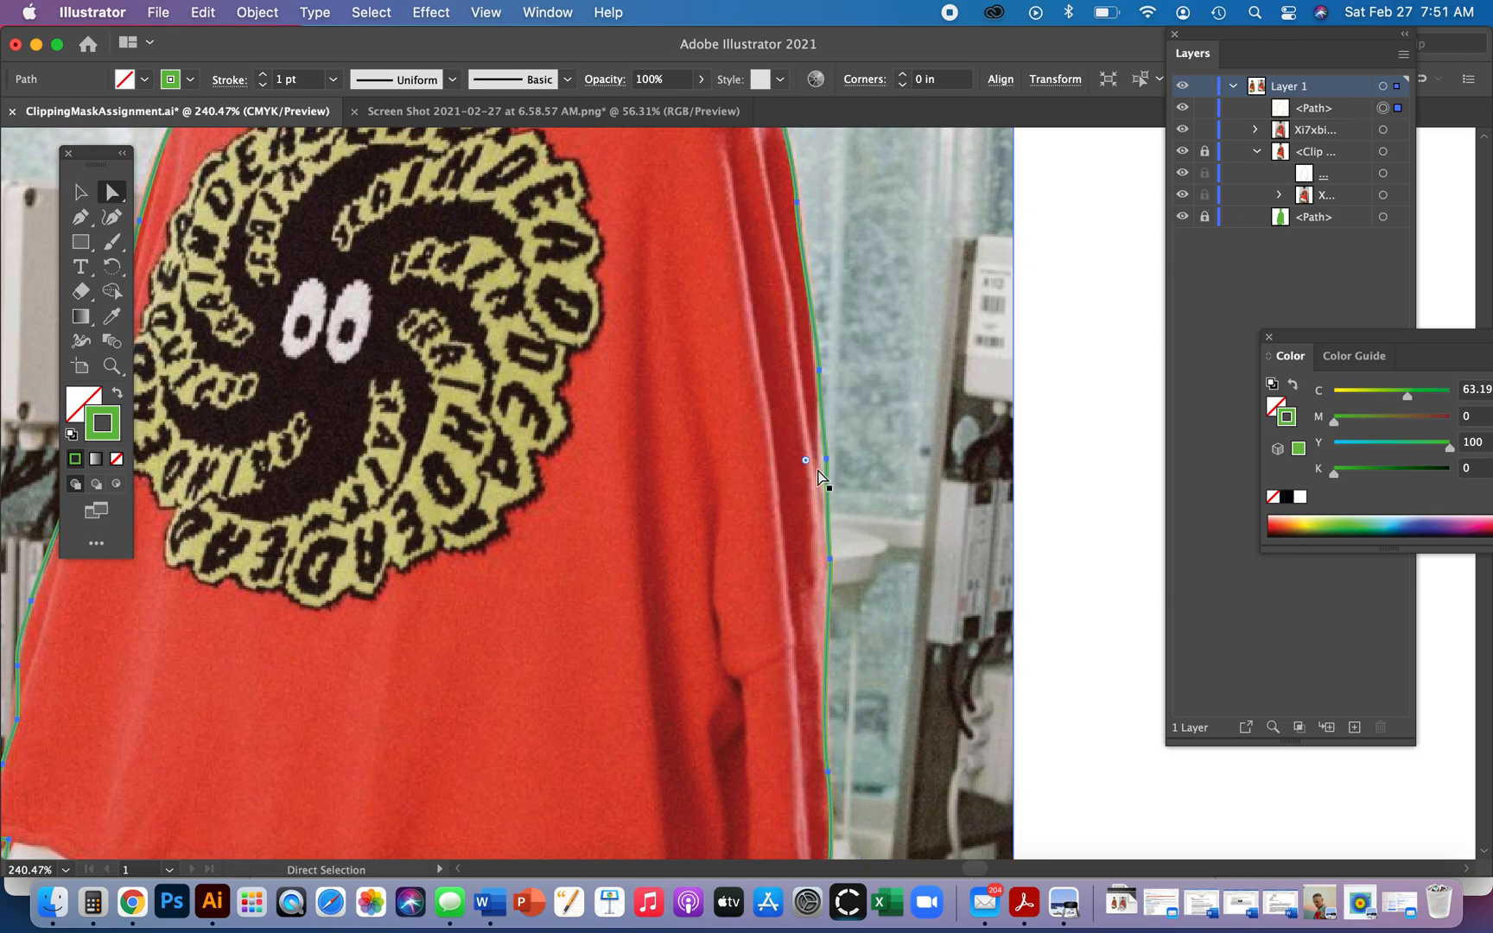
{"action": "left_click", "coordinate": [1092, 464]}
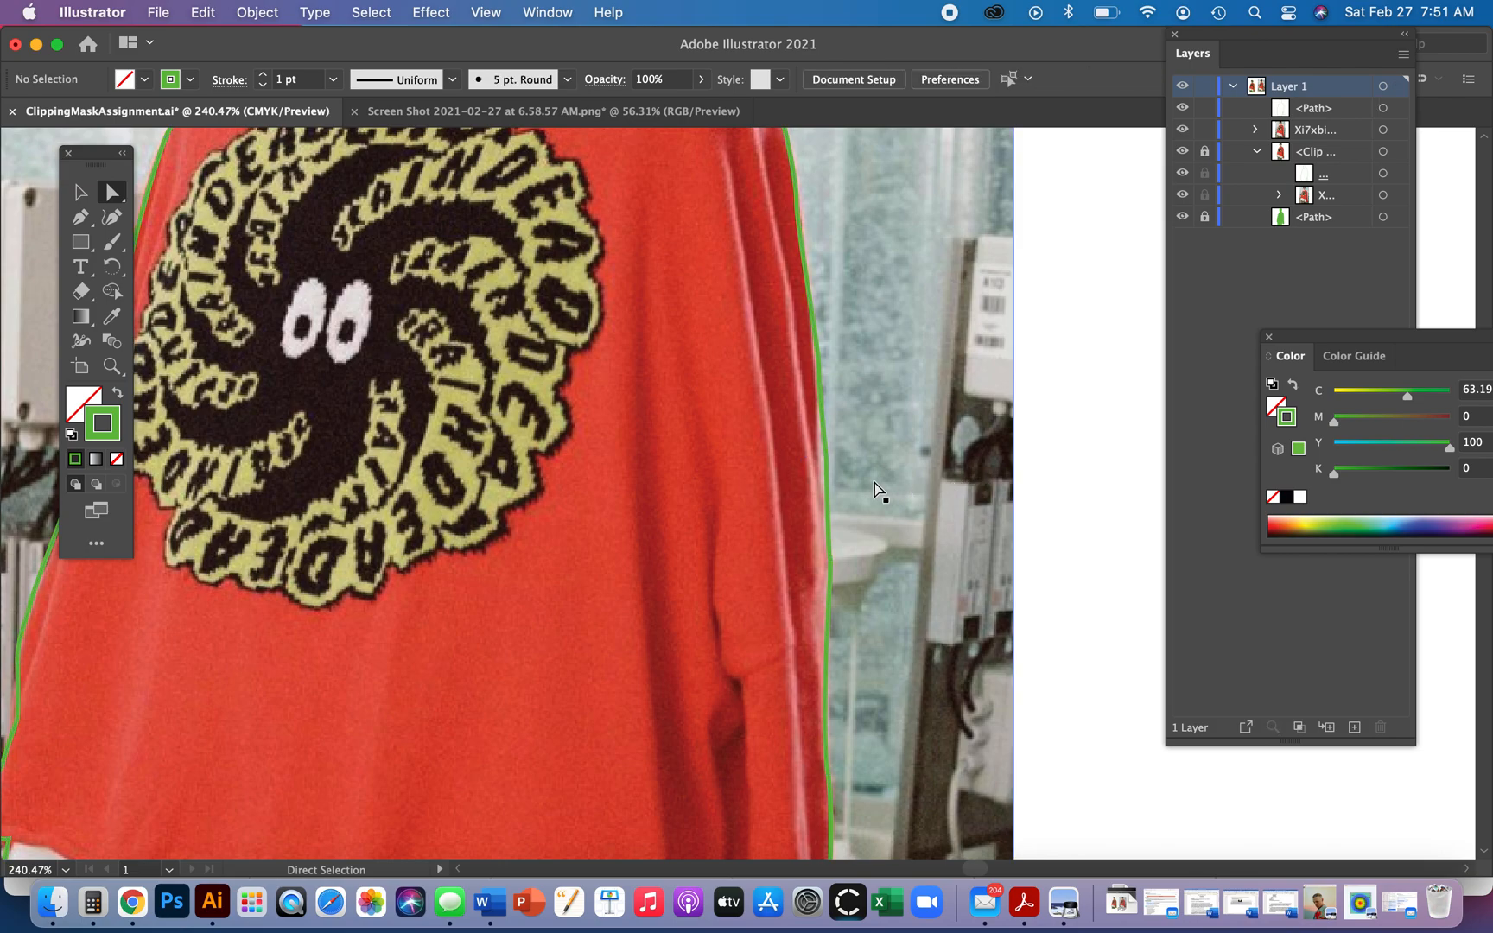
- Nudge two individual anchors on the hanging sleeve's outer edge so the outline sits tighter against the red fabric
{"action": "left_click", "coordinate": [828, 493]}
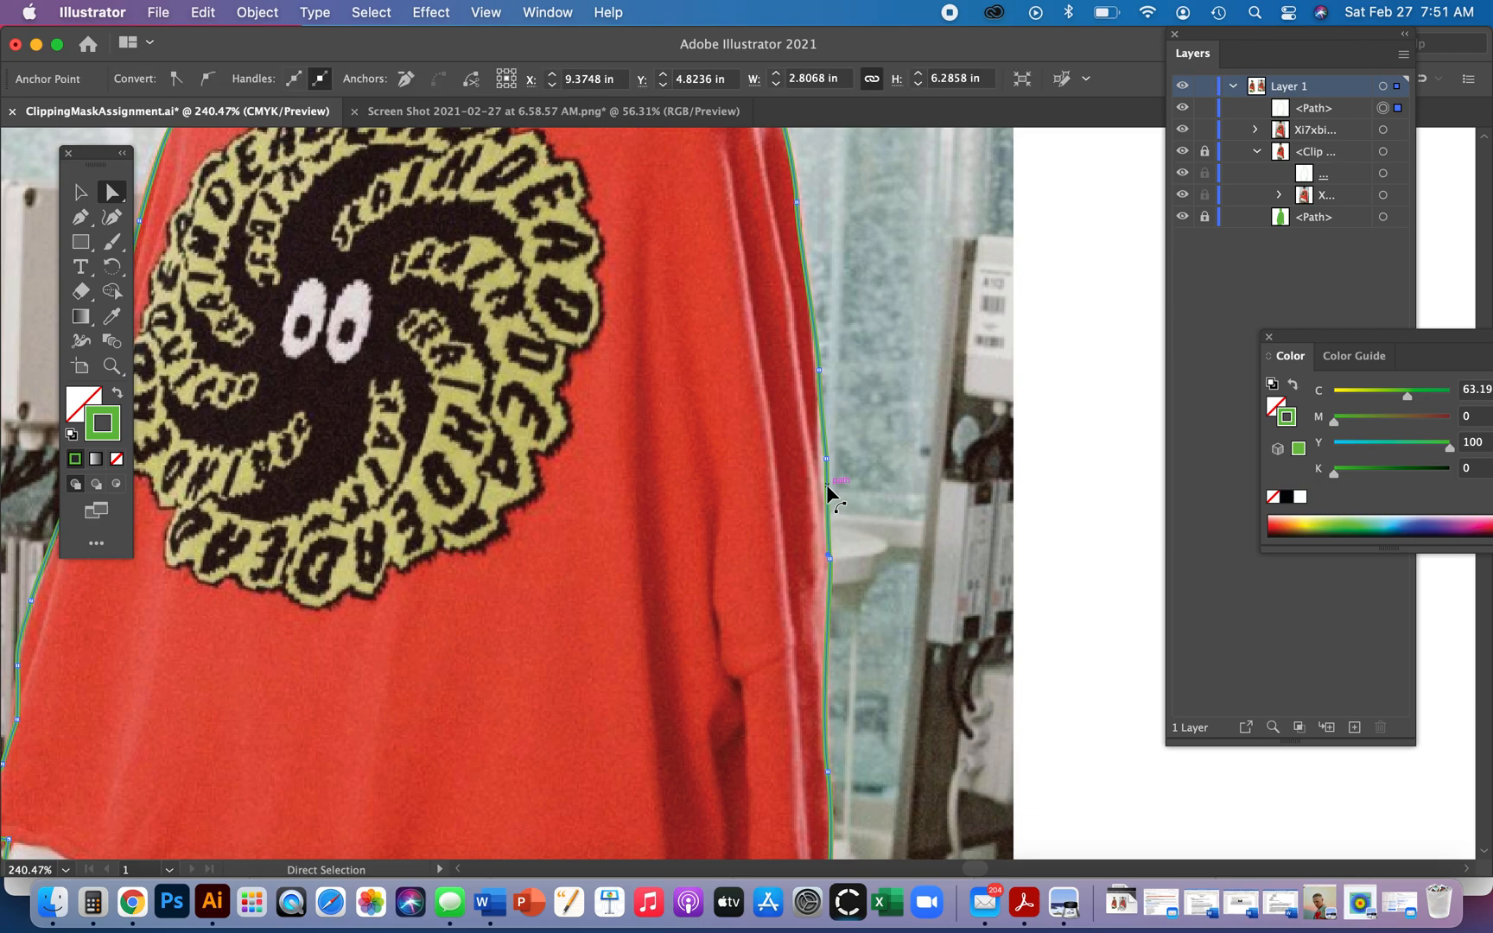
{"action": "left_click", "coordinate": [827, 460]}
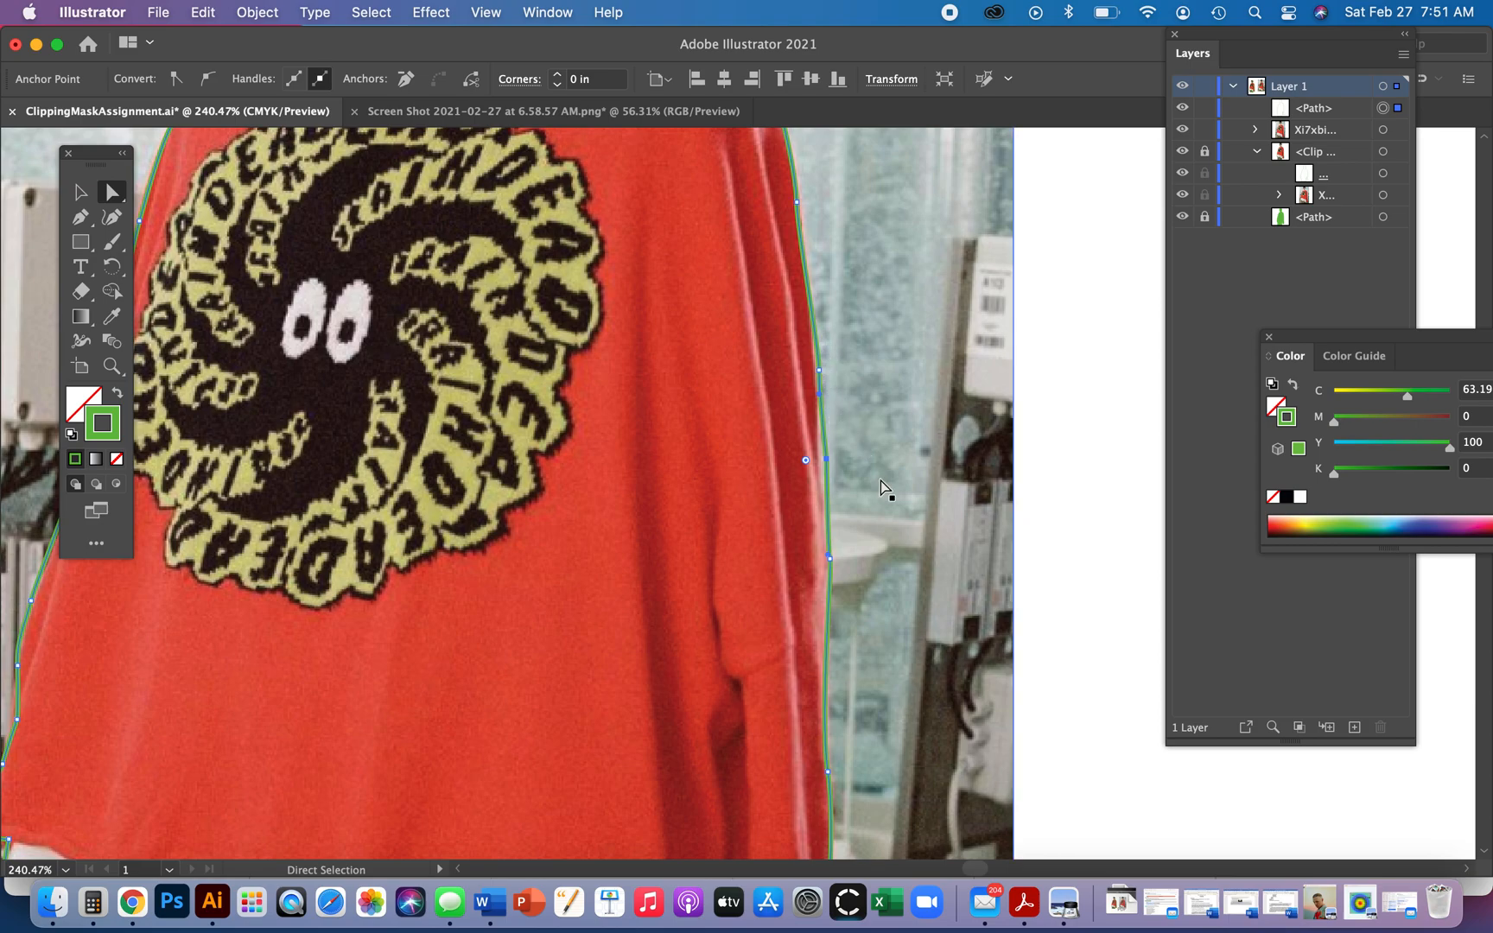
{"action": "left_click_drag", "start_coordinate": [826, 459], "coordinate": [816, 454]}
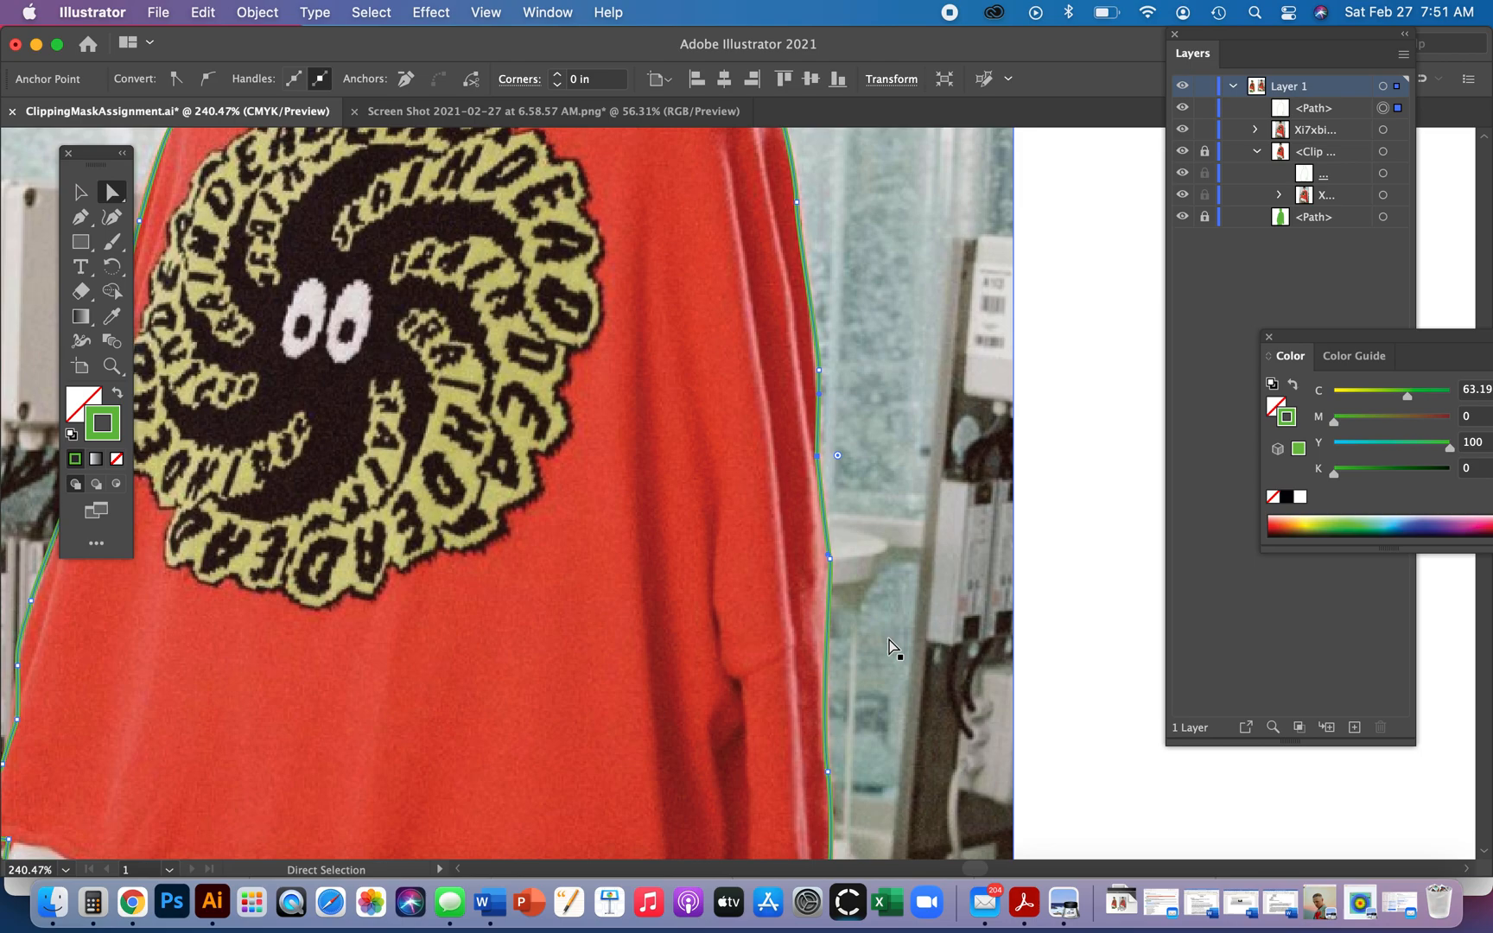
{"action": "mouse_move", "coordinate": [830, 558]}
{"action": "left_mouse_down"}
{"action": "mouse_move", "coordinate": [821, 570]}
{"action": "mouse_move", "coordinate": [829, 548]}
{"action": "left_mouse_up"}
- Examine how closely the outline follows the figure around the lower body, along the sweater's side and up to the head
{"action": "key", "text": "space"}
{"action": "left_click_drag", "start_coordinate": [843, 684], "coordinate": [857, 381]}
{"action": "left_click_drag", "start_coordinate": [868, 684], "coordinate": [924, 460]}
{"action": "key", "text": "space"}
{"action": "left_click_drag", "start_coordinate": [951, 734], "coordinate": [1088, 699]}
{"action": "key", "text": "space"}
{"action": "left_click_drag", "start_coordinate": [870, 774], "coordinate": [1118, 706]}
{"action": "key", "text": "space"}
{"action": "left_click_drag", "start_coordinate": [621, 455], "coordinate": [653, 720]}
{"action": "left_click_drag", "start_coordinate": [665, 414], "coordinate": [644, 856]}
{"action": "left_click_drag", "start_coordinate": [728, 458], "coordinate": [630, 615]}
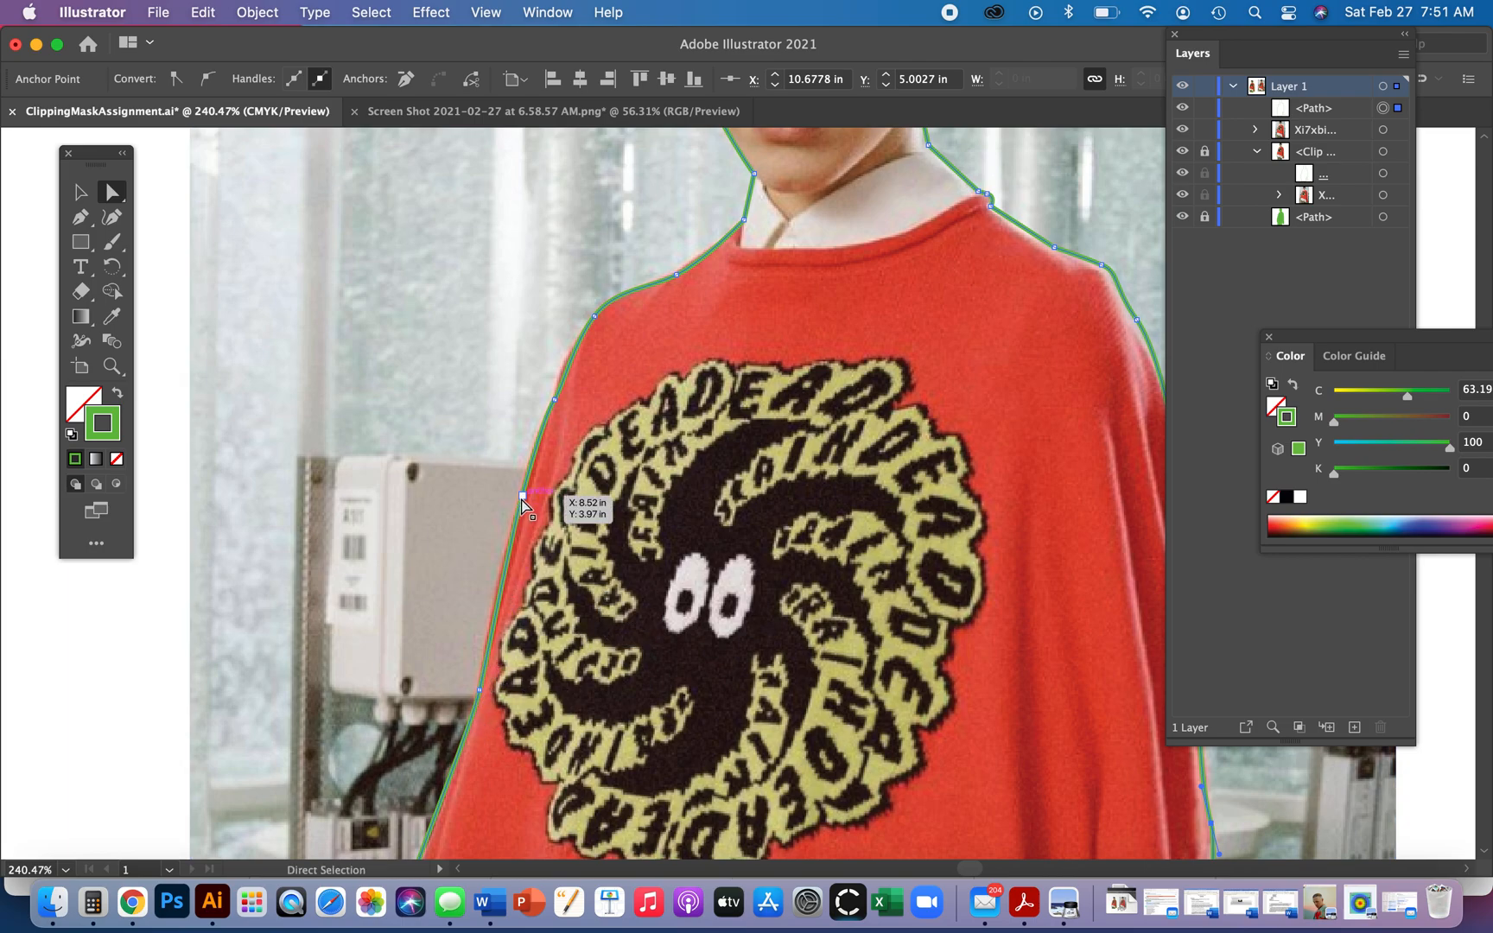
{"action": "left_click_drag", "start_coordinate": [701, 462], "coordinate": [693, 809]}
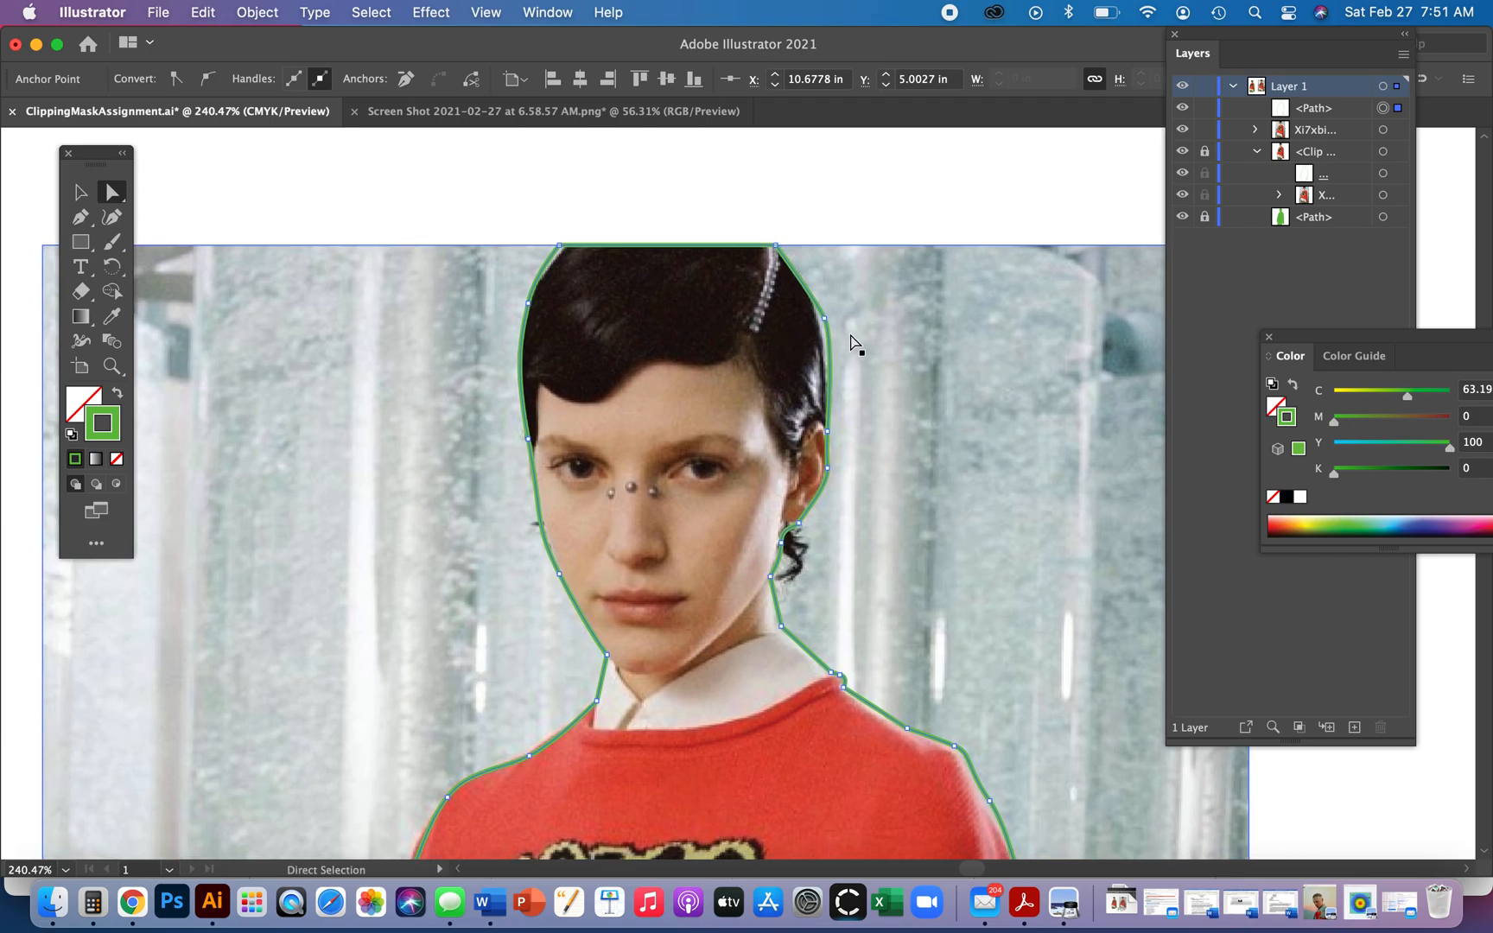
- Tighten the outline around the hair by reshaping its right-hand curve and moving the upper-left anchor inward along the photo's top edge
{"action": "left_click_drag", "start_coordinate": [823, 324], "coordinate": [800, 262]}
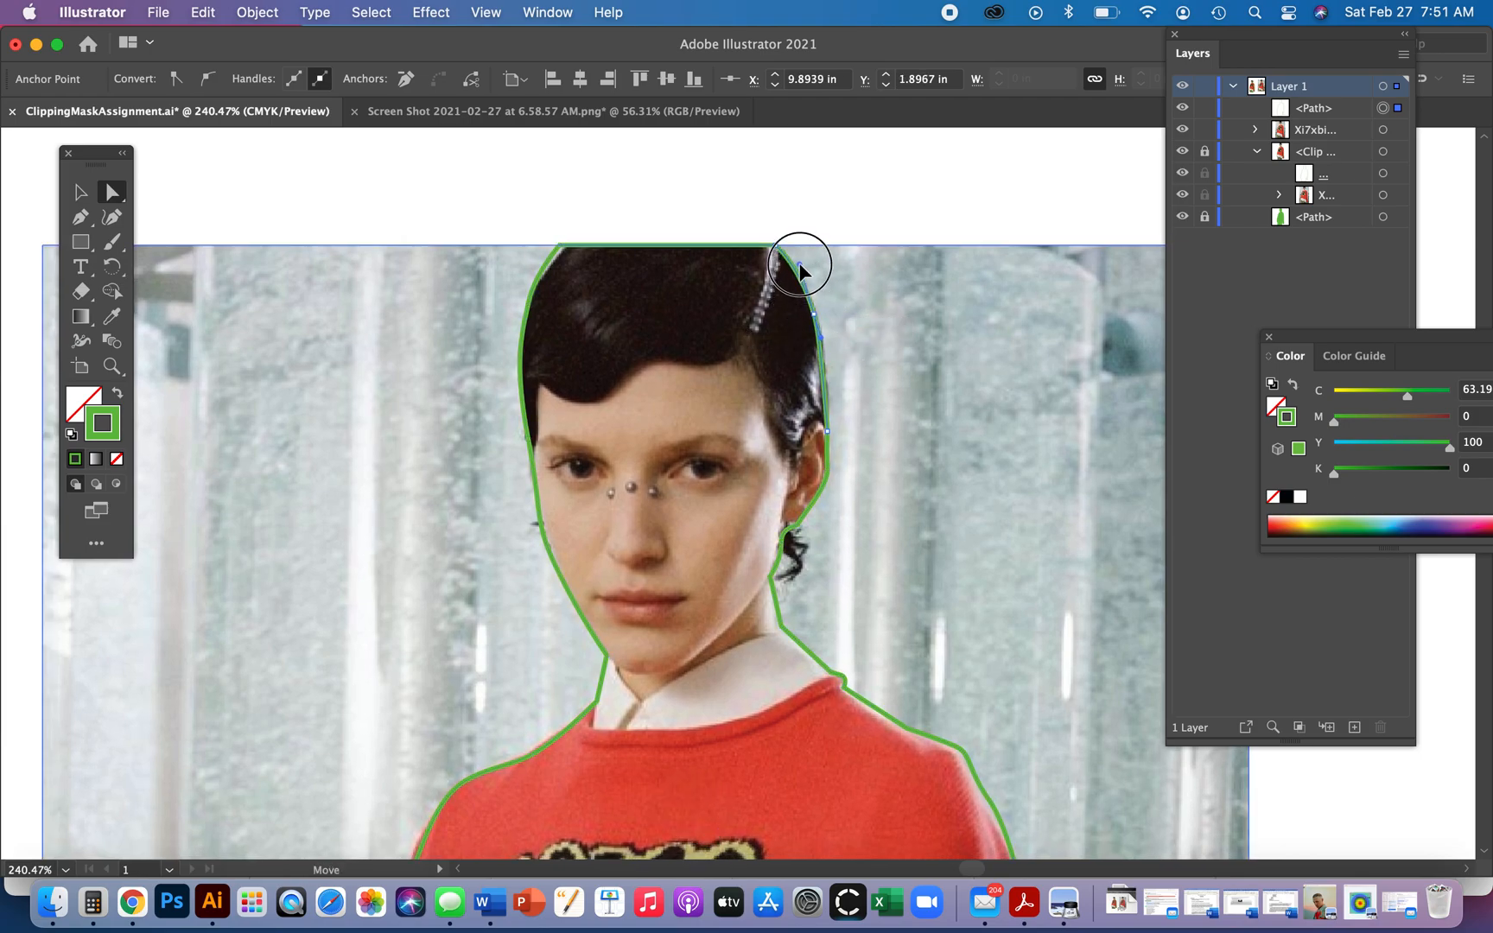
{"action": "left_click", "coordinate": [827, 367]}
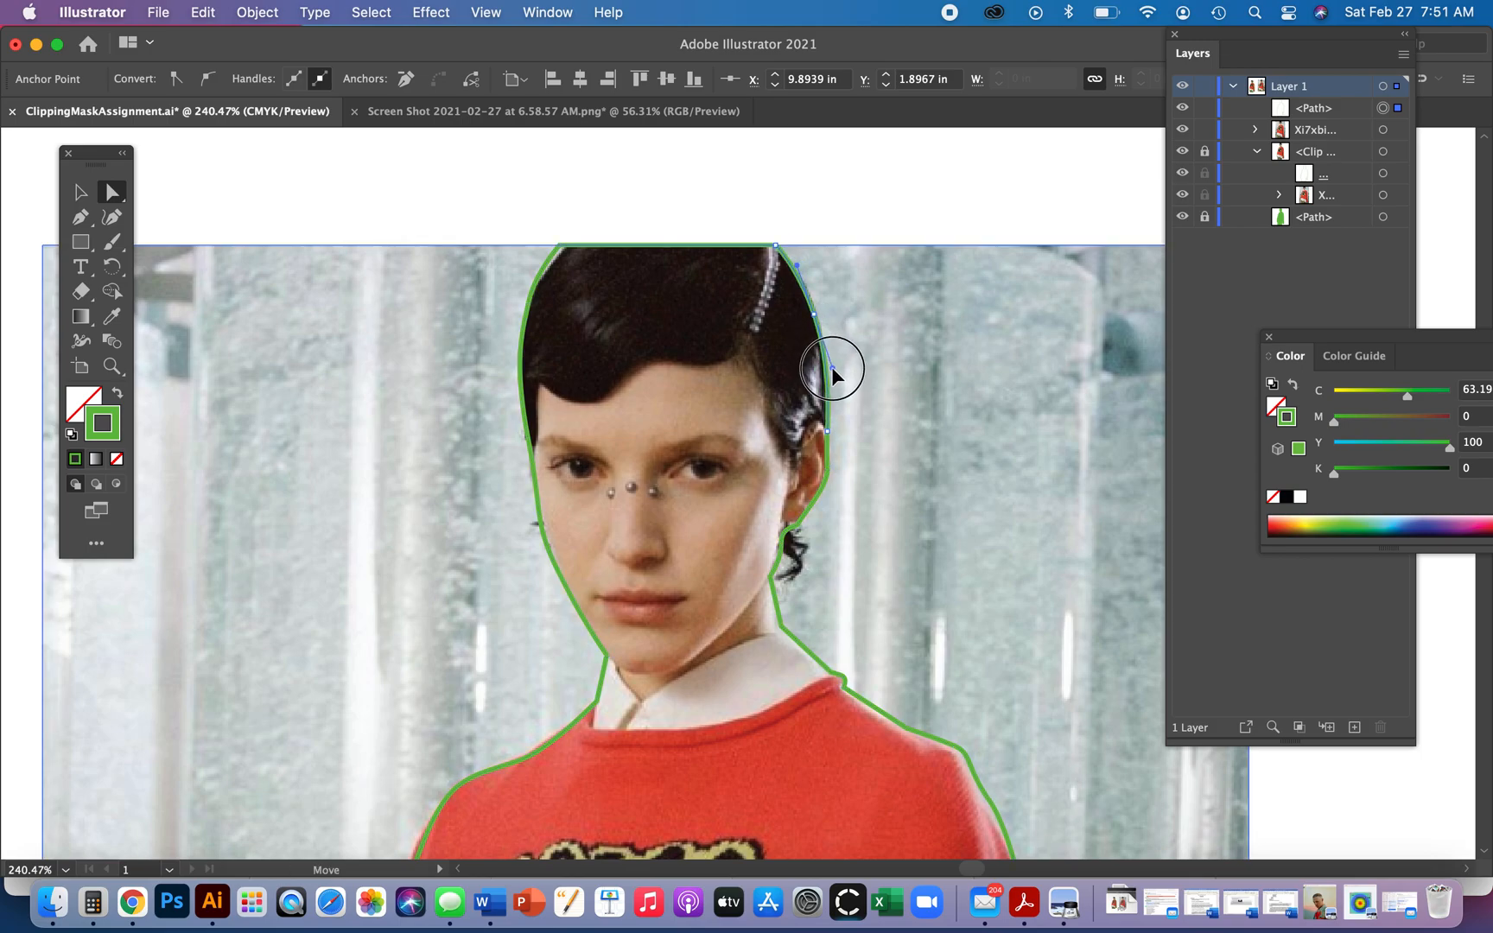
{"action": "left_click", "coordinate": [830, 371]}
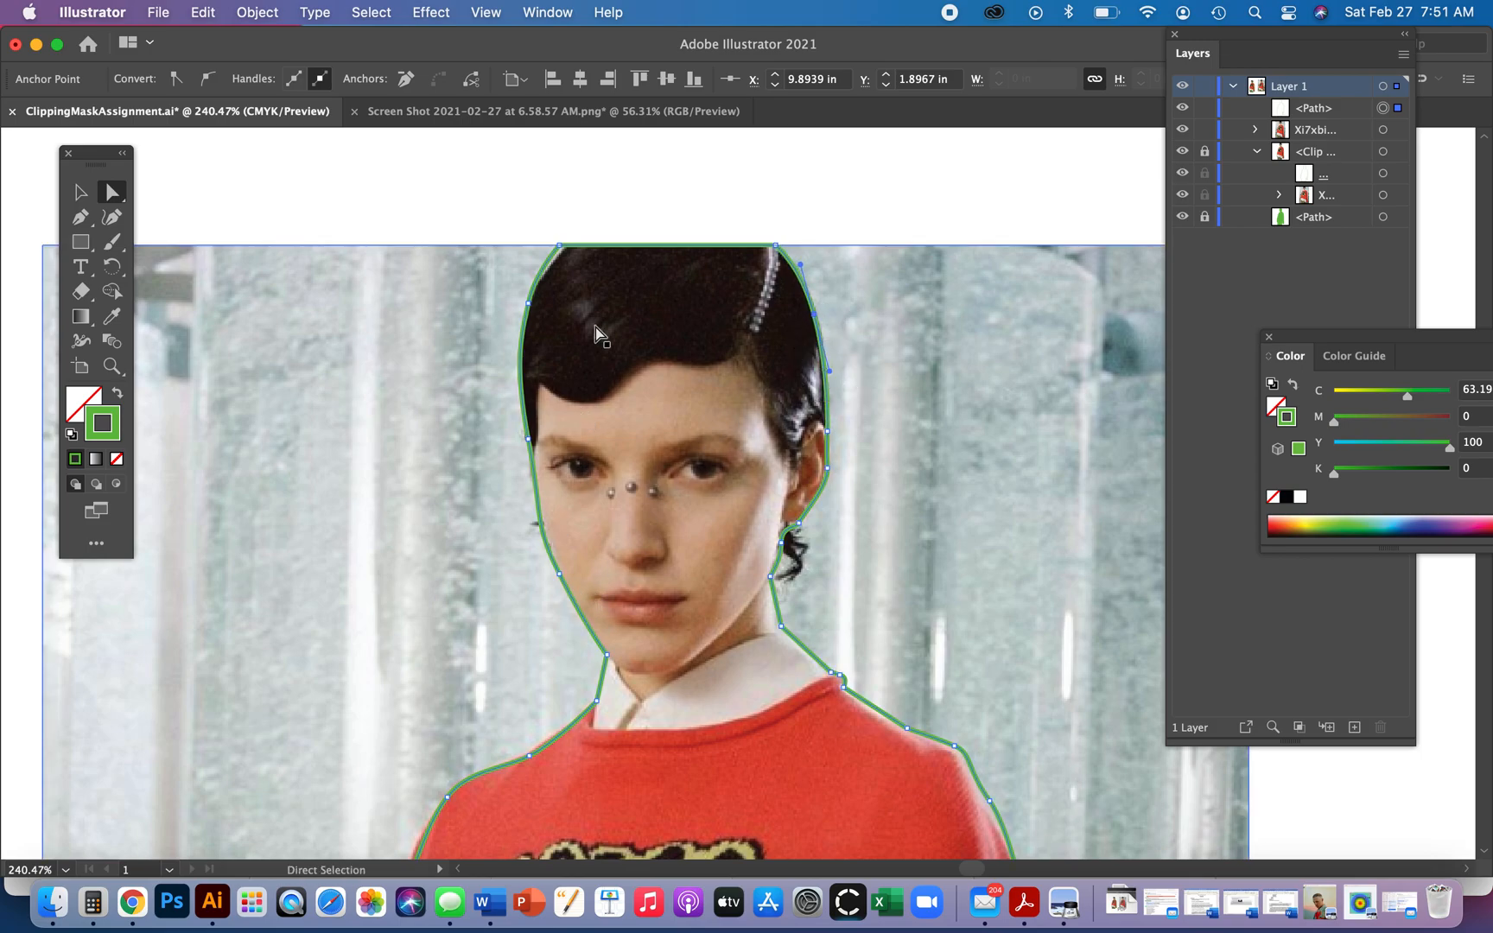
{"action": "left_click_drag", "start_coordinate": [560, 245], "coordinate": [567, 248]}
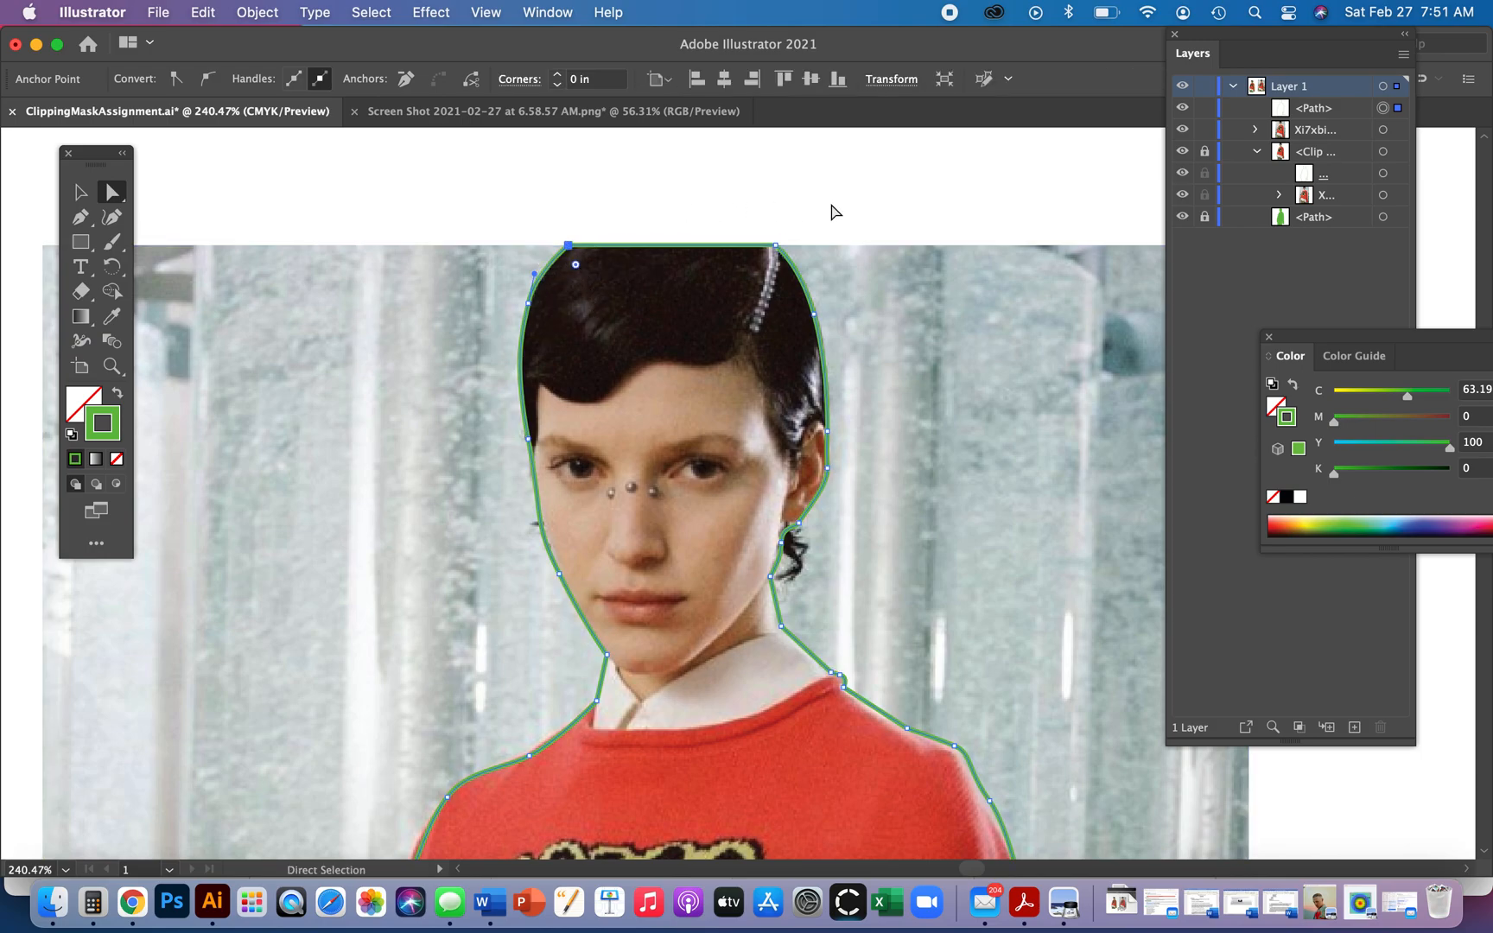
- Set the stroke weight of the traced green outline to 6 pt
{"action": "scroll", "coordinate": [802, 435], "scroll_direction": "down", "scroll_amount": 3}
{"action": "key", "text": "super+0"}
{"action": "left_click", "coordinate": [619, 427]}
{"action": "left_click", "coordinate": [76, 194]}
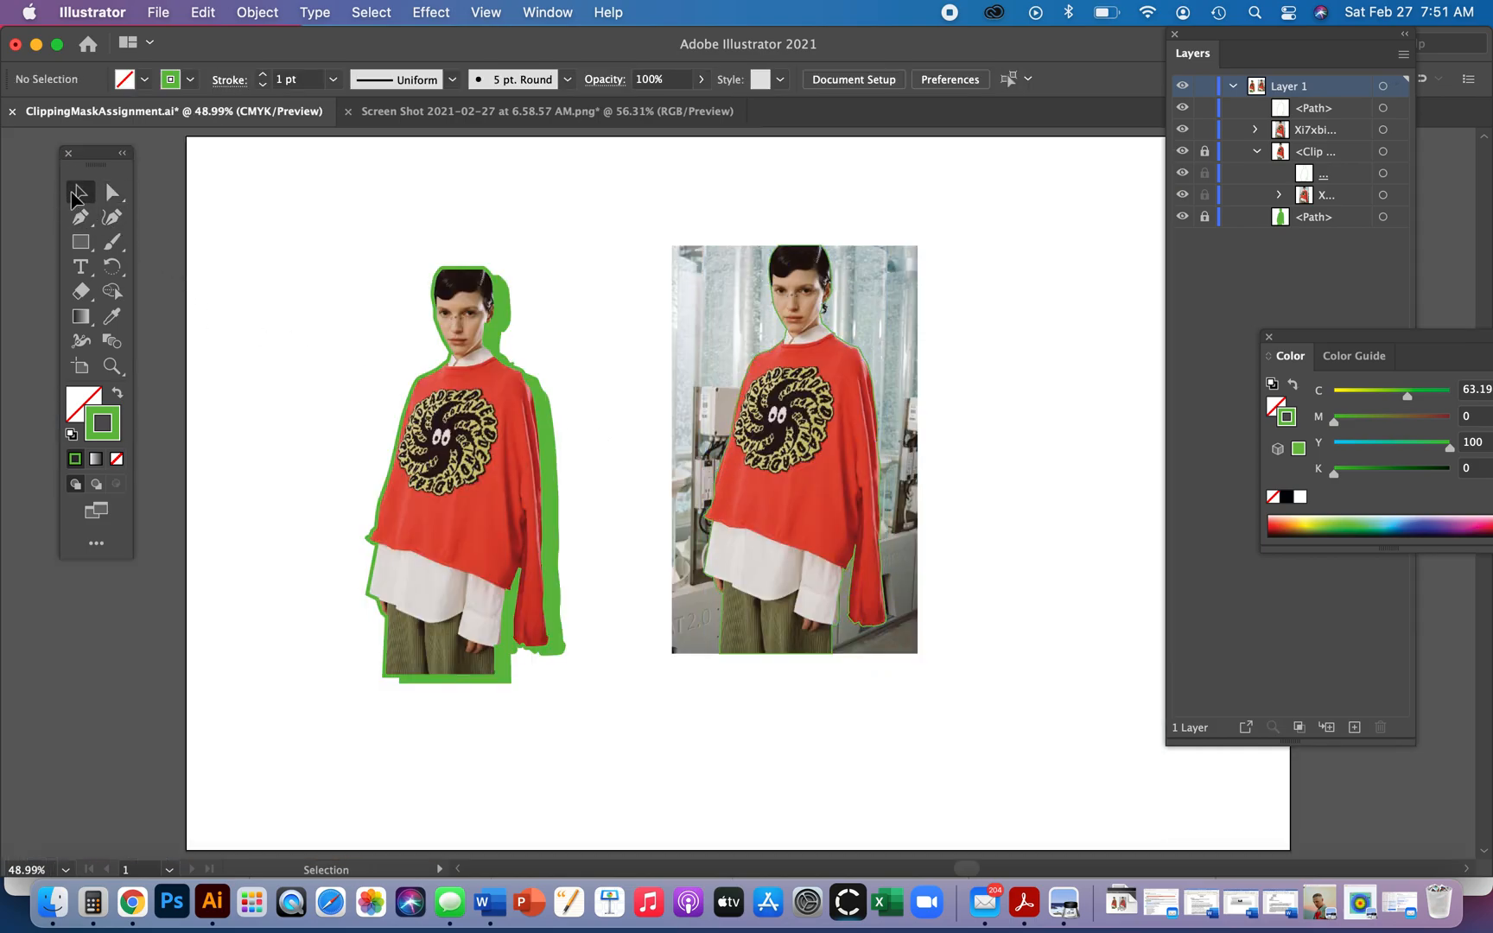
{"action": "left_click", "coordinate": [879, 401]}
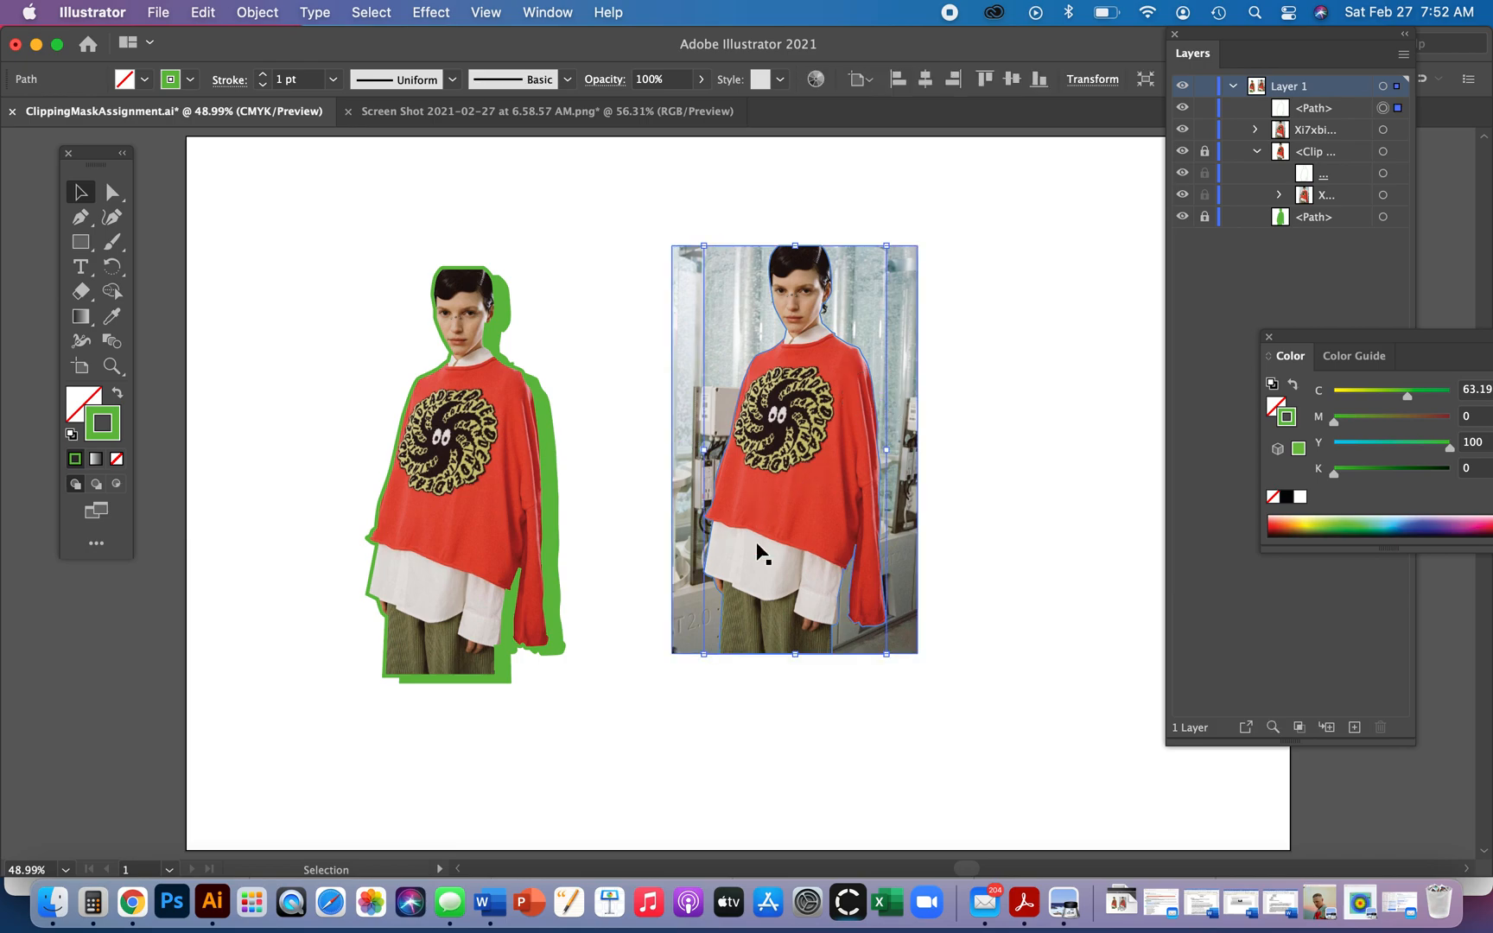
{"action": "left_click", "coordinate": [263, 75]}
{"action": "left_click", "coordinate": [263, 75]}
{"action": "left_click", "coordinate": [263, 75]}
{"action": "left_click", "coordinate": [262, 75]}
{"action": "left_click", "coordinate": [263, 75]}
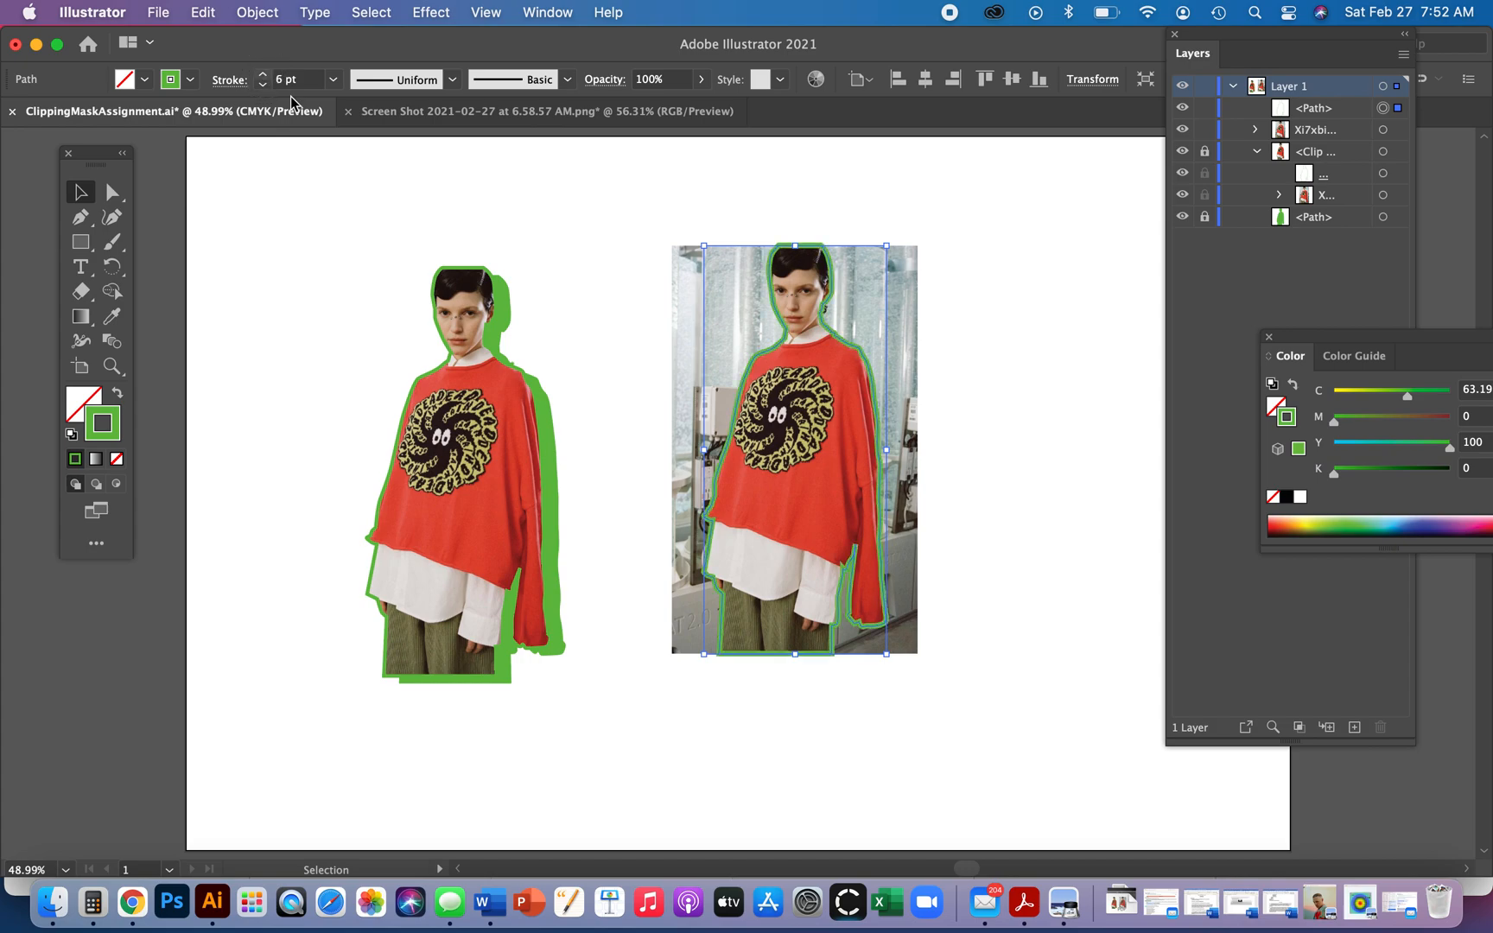
- Try moving the photo away from the green outline, and undo the move
{"action": "left_click", "coordinate": [914, 531]}
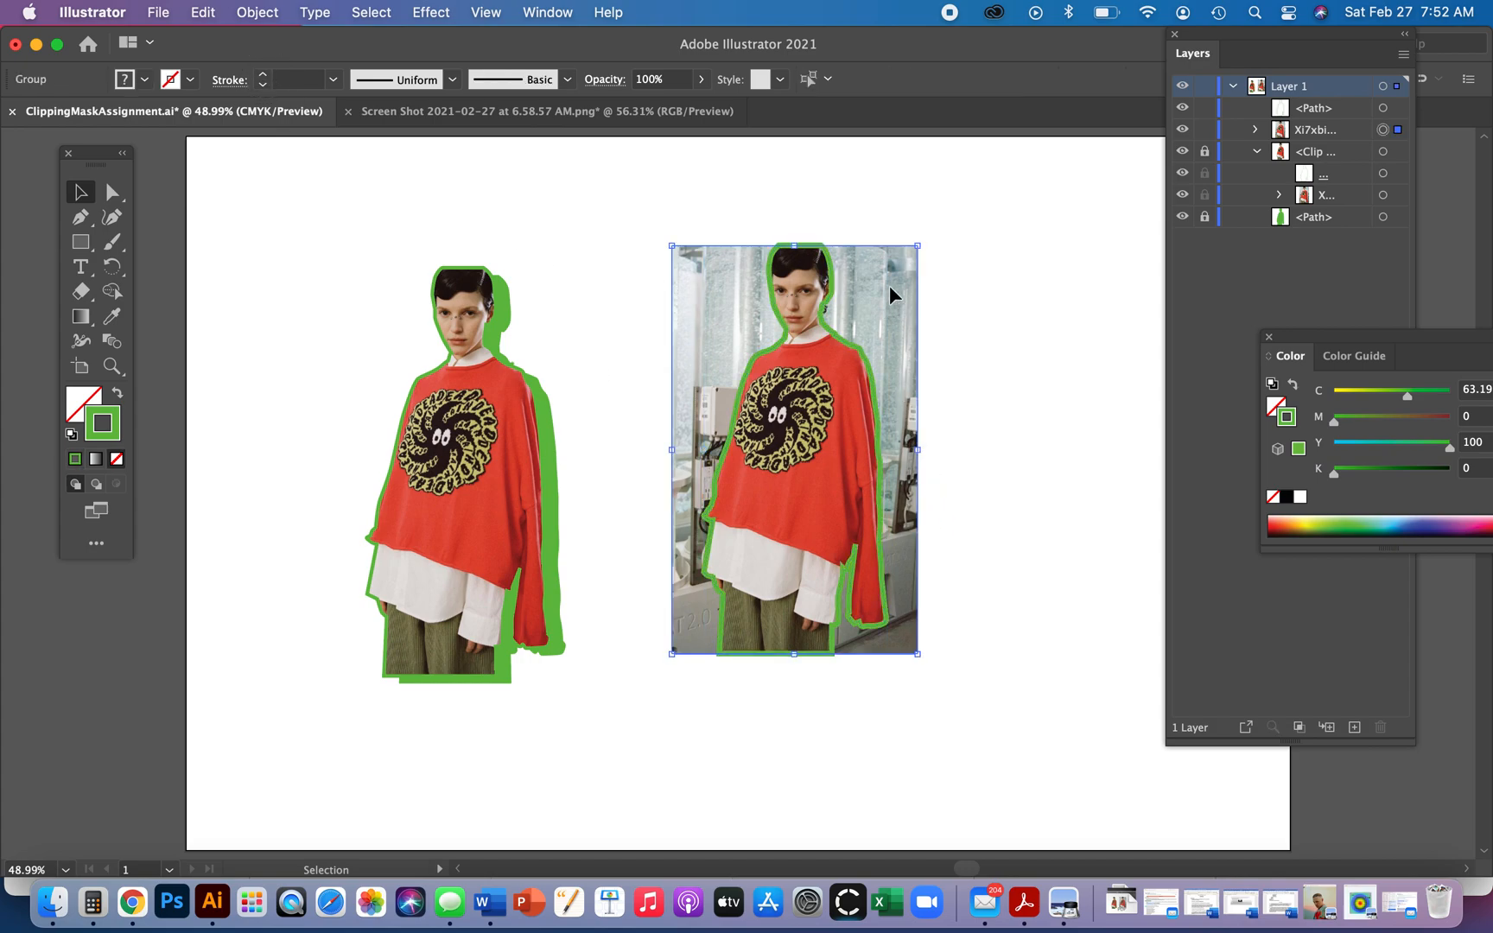
{"action": "left_click_drag", "start_coordinate": [938, 269], "coordinate": [1042, 253]}
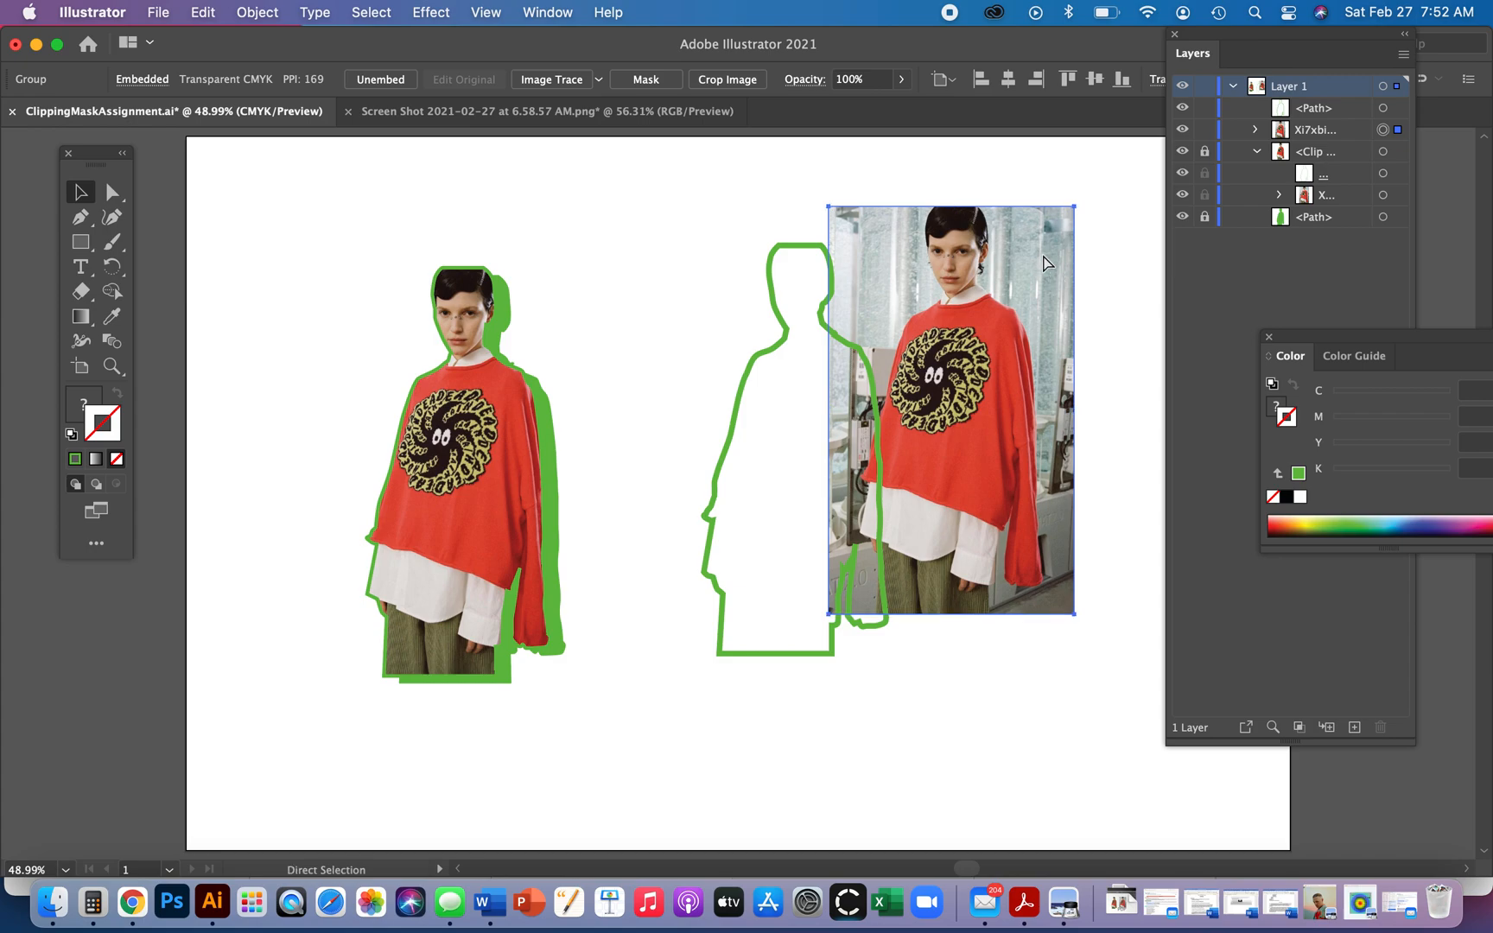
{"action": "key", "text": "super+z"}
- Select the green outline and the photo separately, select both together, and clear the selection
{"action": "left_click", "coordinate": [849, 345]}
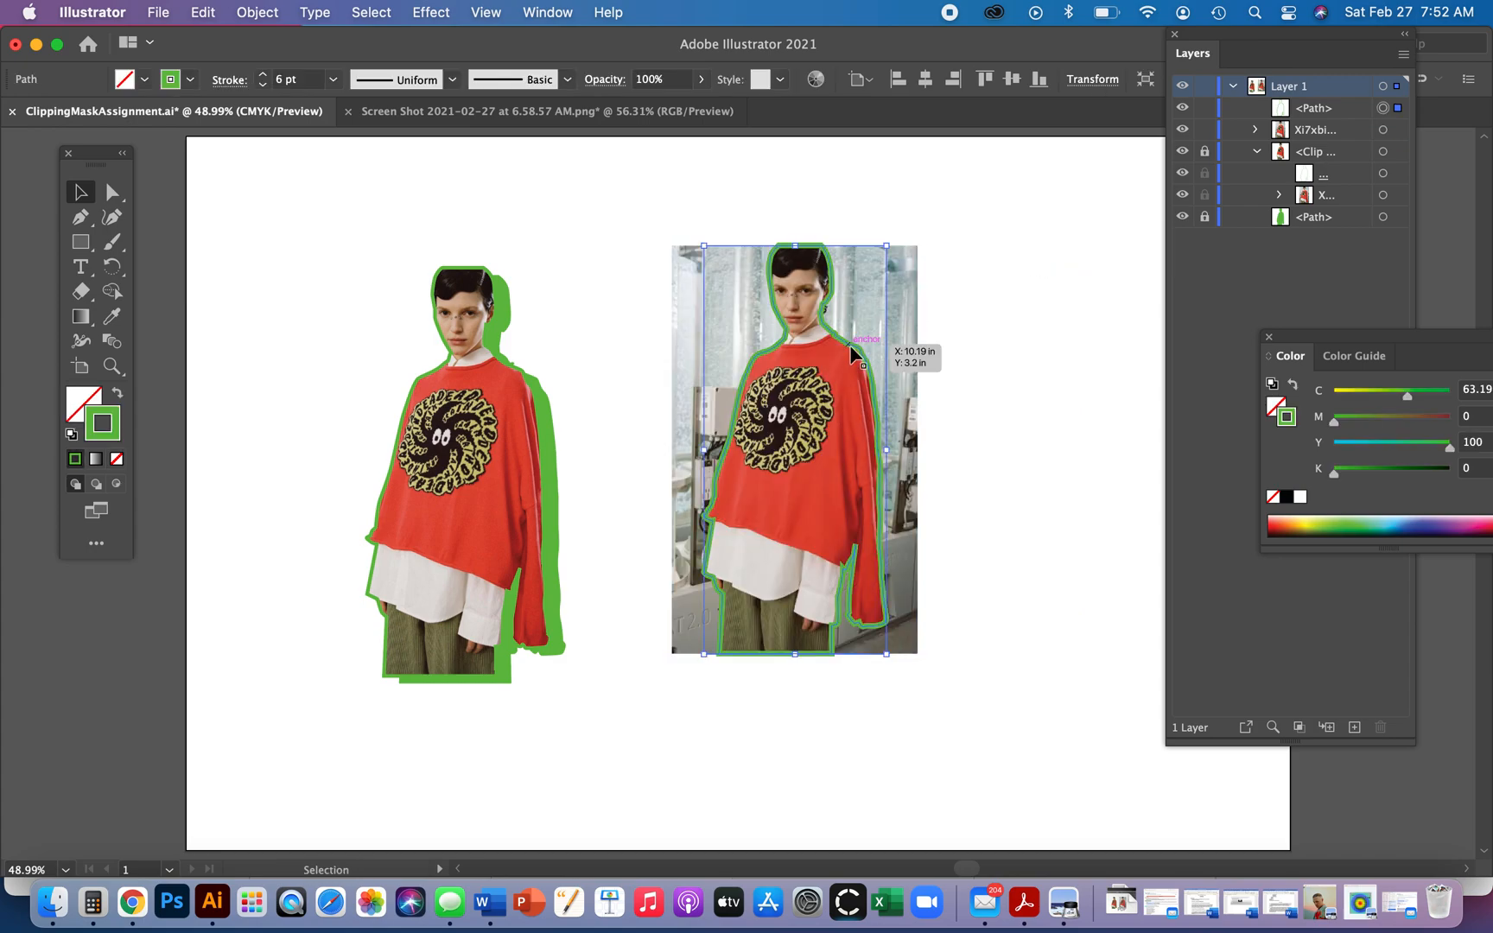
{"action": "left_click", "coordinate": [856, 321]}
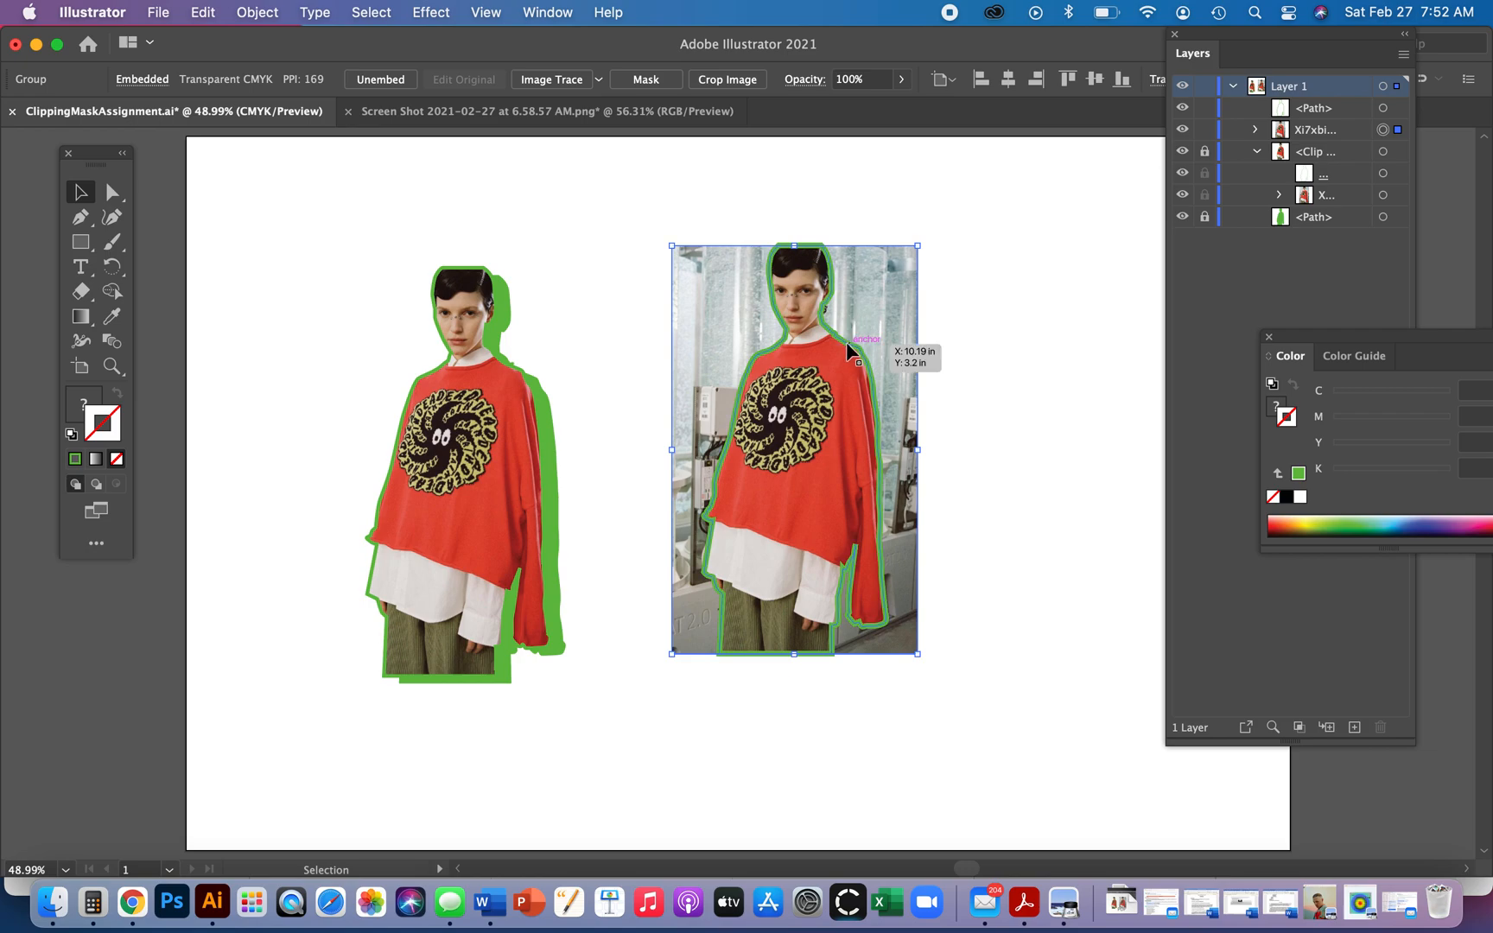
{"action": "left_click", "coordinate": [847, 346]}
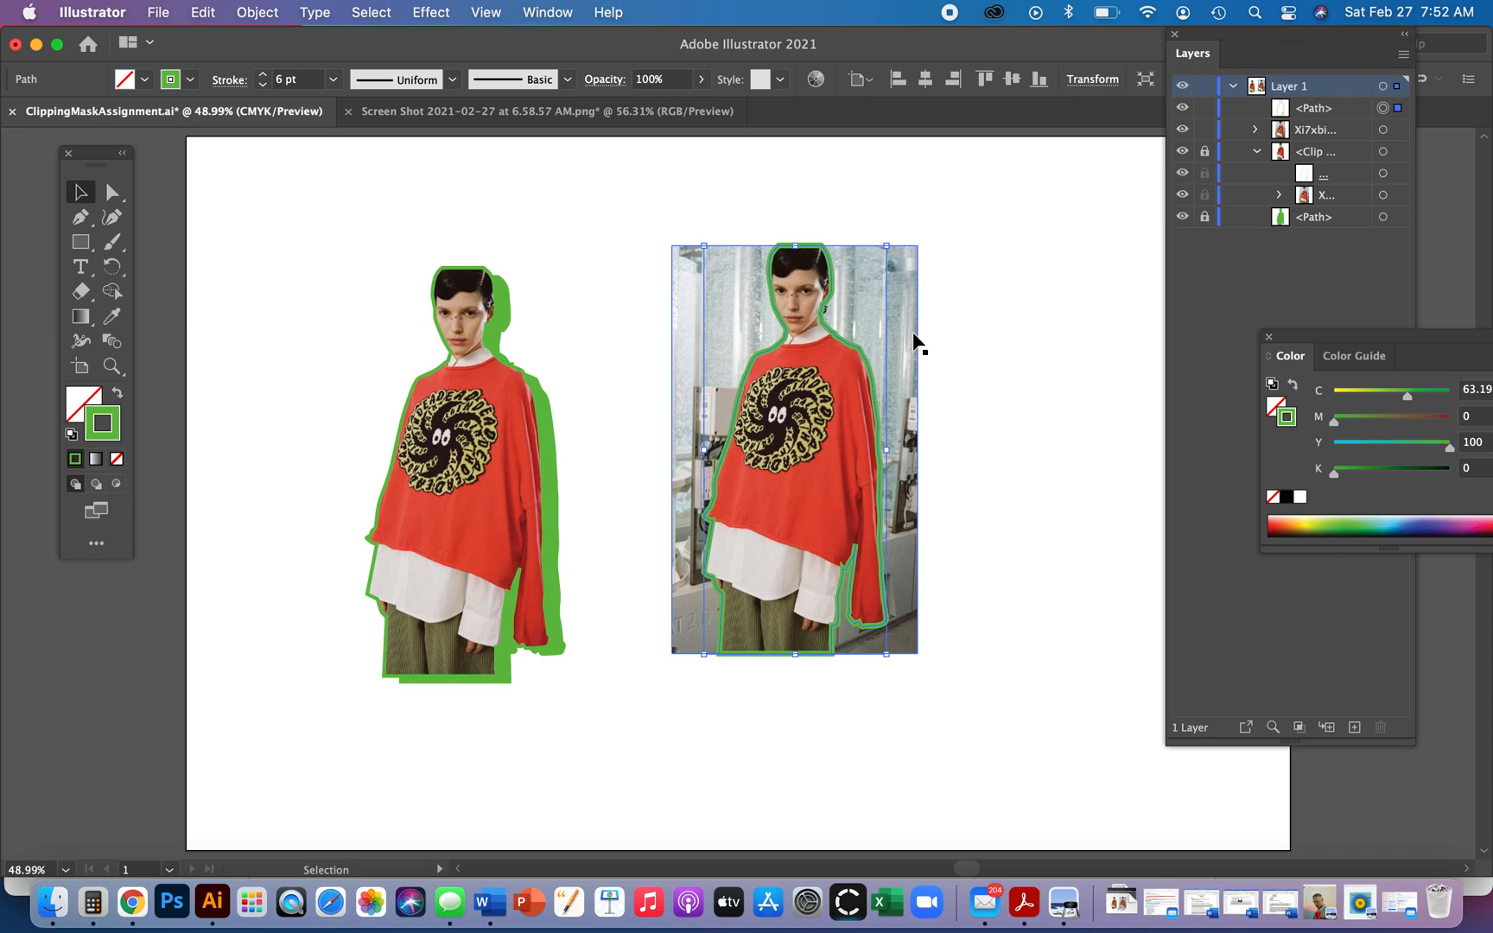
{"action": "left_click_drag", "start_coordinate": [957, 223], "coordinate": [756, 657]}
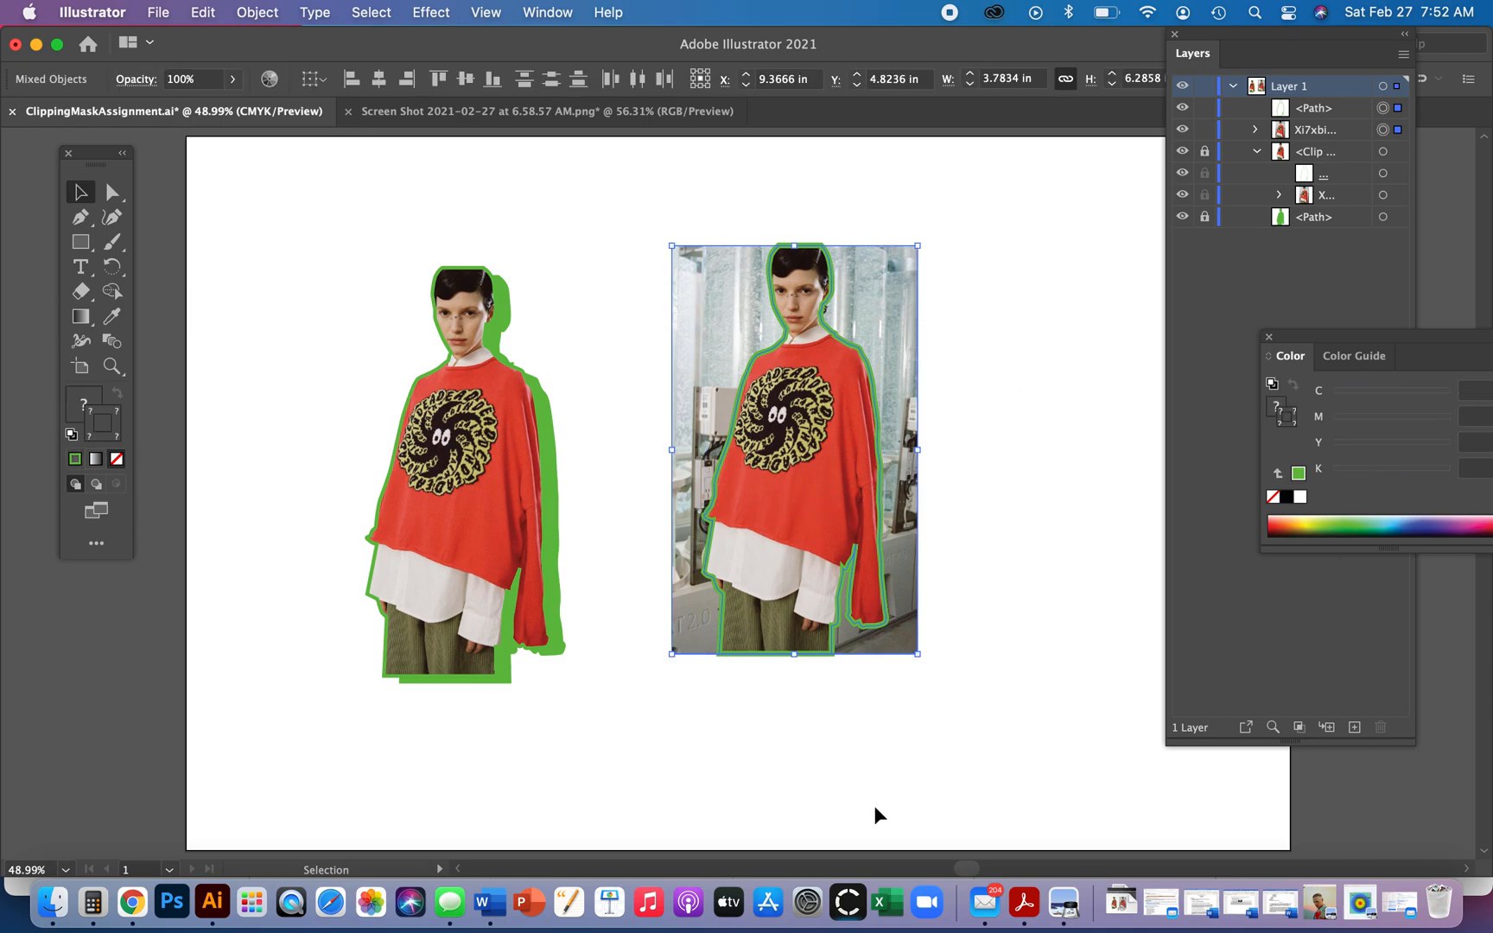
{"action": "left_click", "coordinate": [1076, 459]}
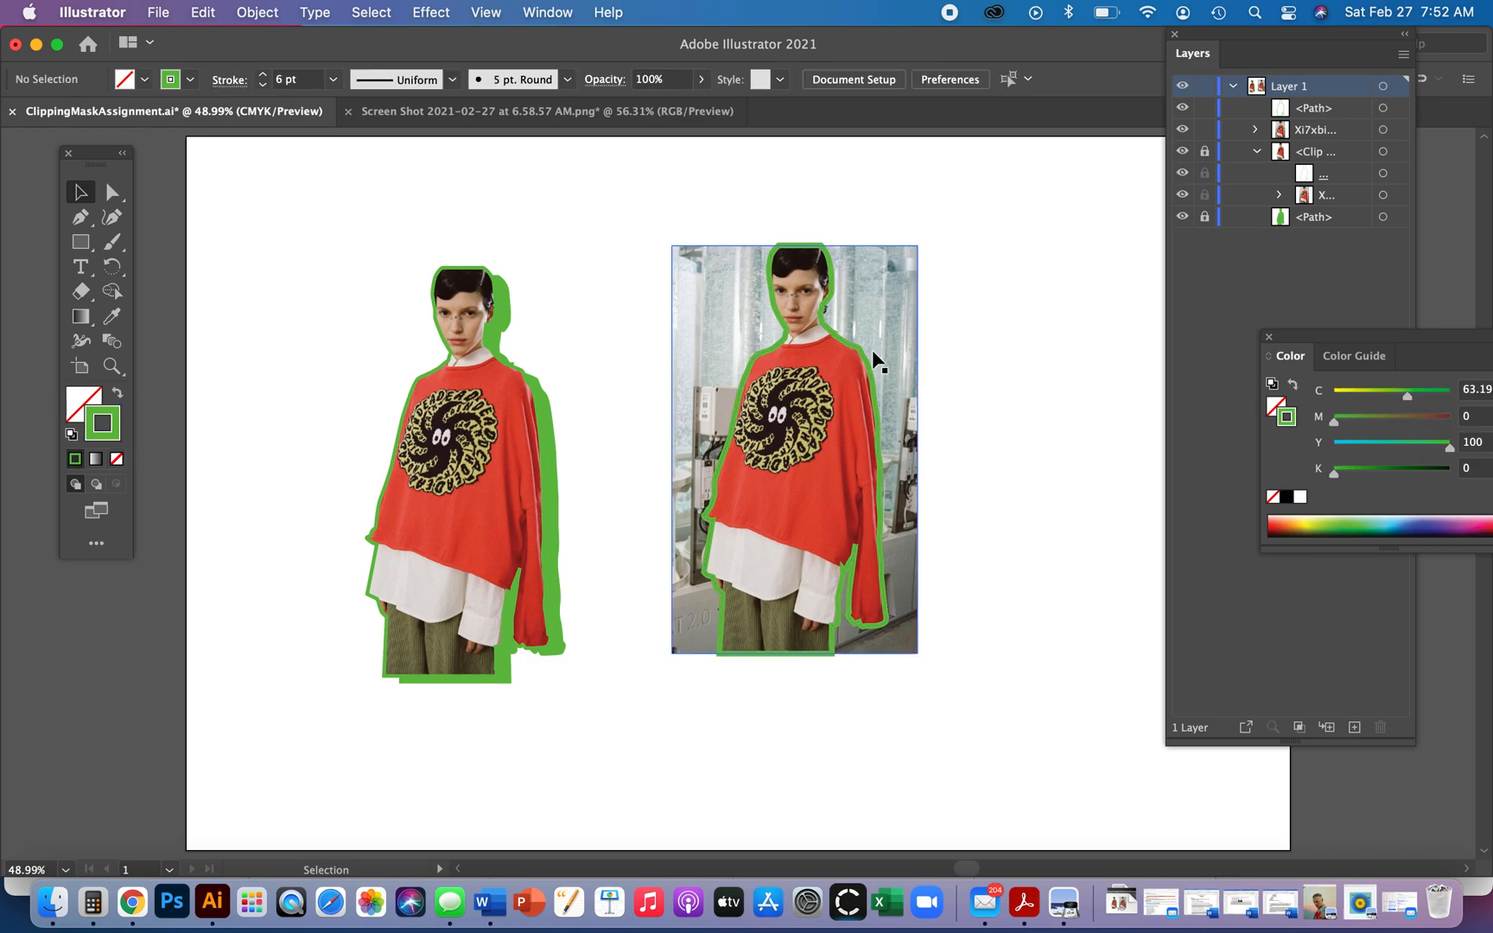
- Try a clipping mask made from the green outline and the photo selected together, and undo it
{"action": "left_click", "coordinate": [844, 348]}
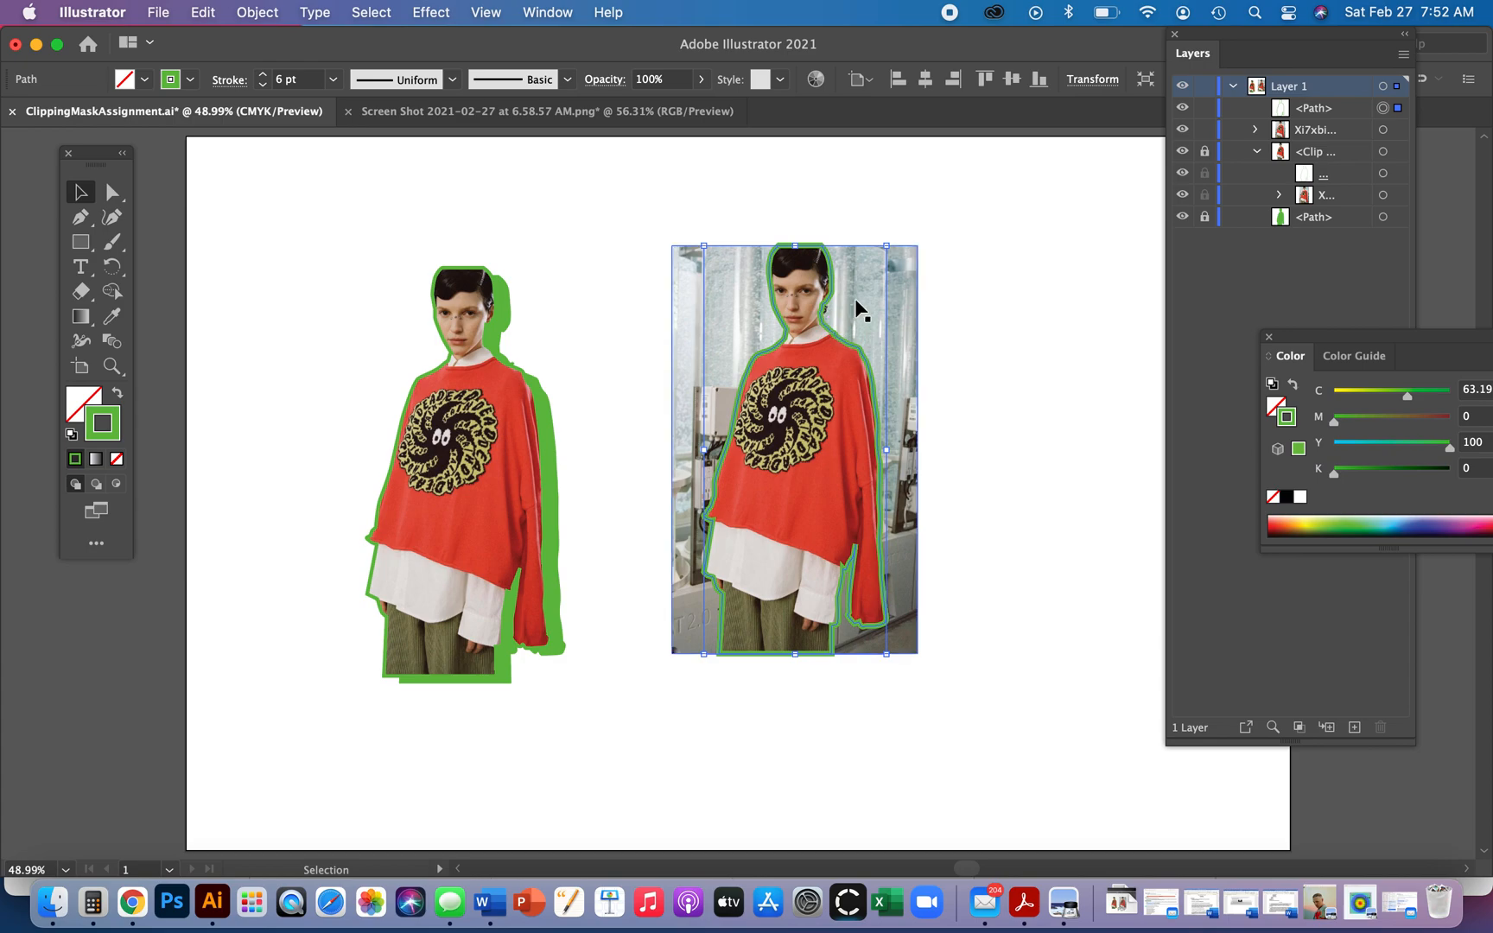
{"action": "left_click", "coordinate": [856, 300], "text": "shift"}
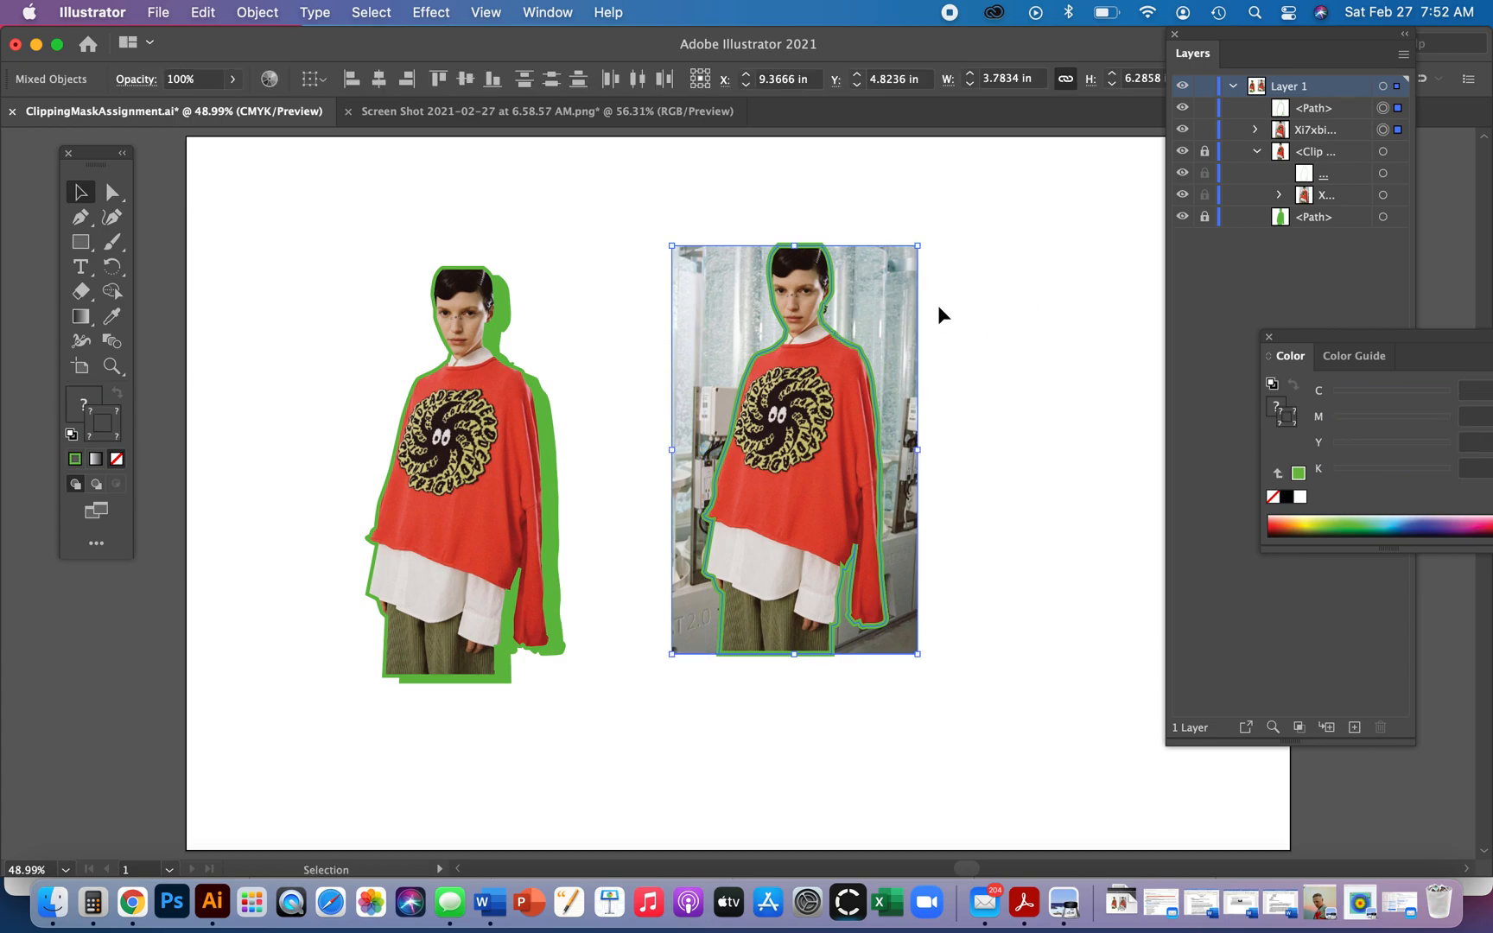
{"action": "left_click_drag", "start_coordinate": [1323, 59], "coordinate": [1122, 145]}
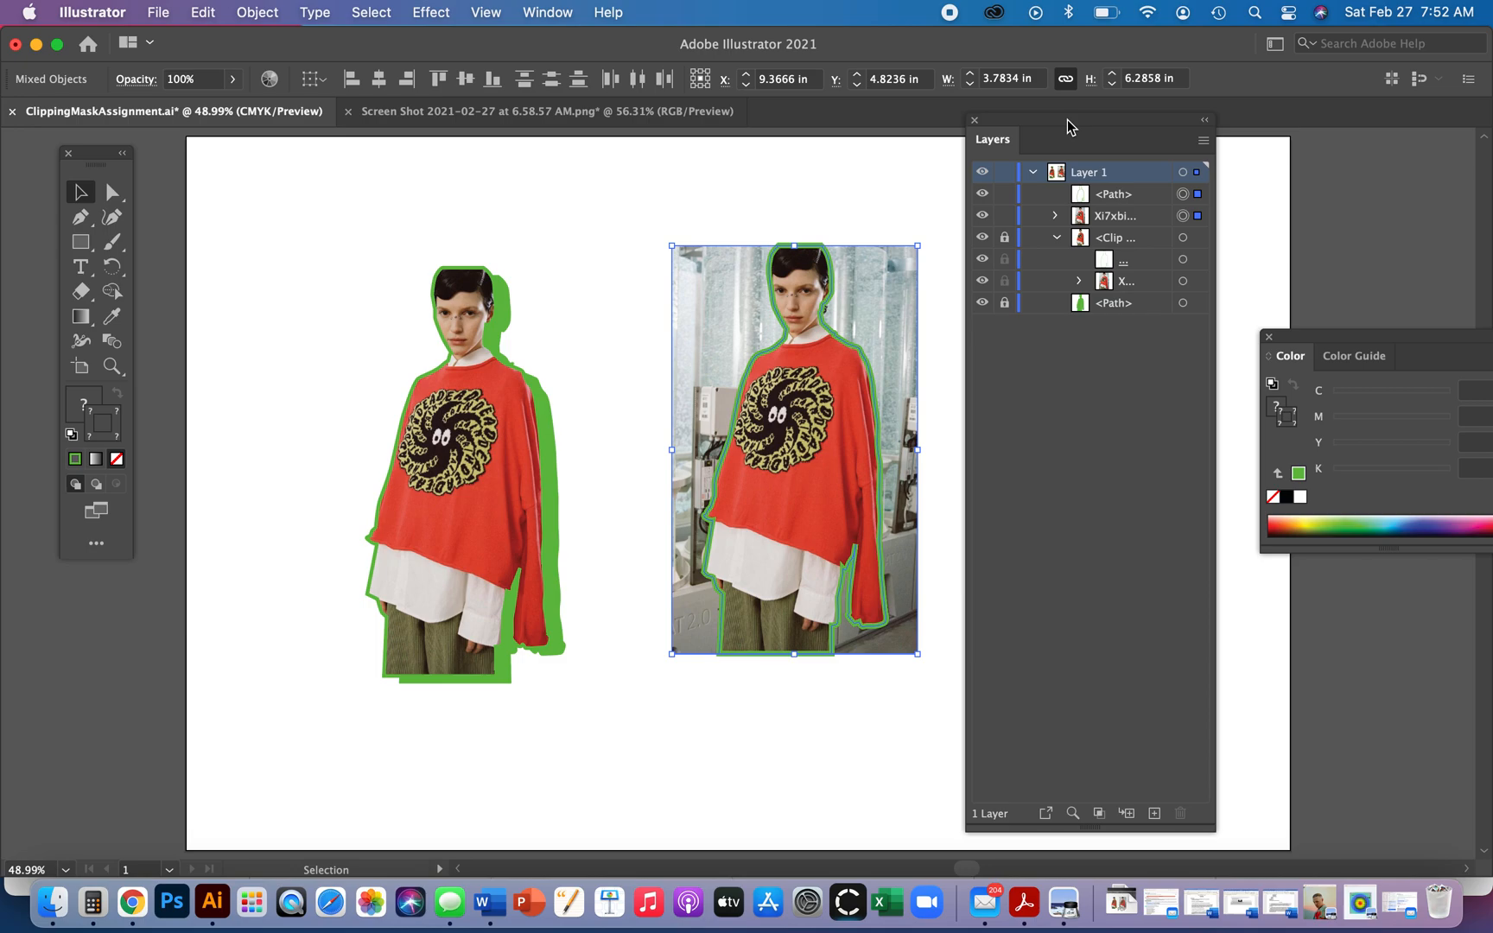
{"action": "left_click_drag", "start_coordinate": [1069, 127], "coordinate": [1319, 122]}
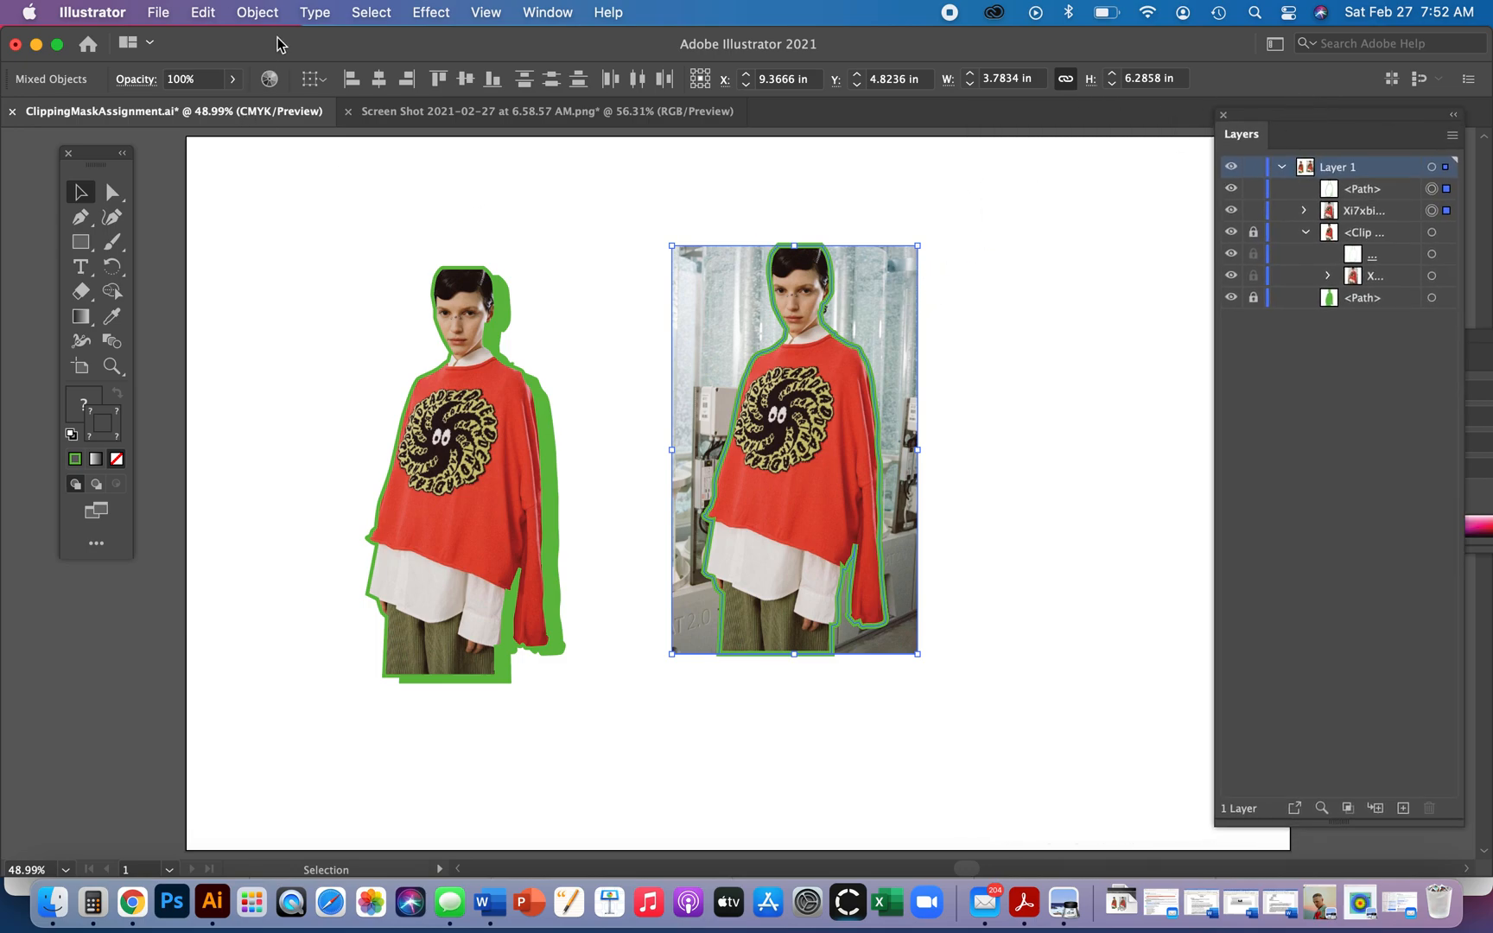
{"action": "left_click", "coordinate": [259, 12]}
{"action": "left_click", "coordinate": [259, 13]}
{"action": "left_click", "coordinate": [259, 12]}
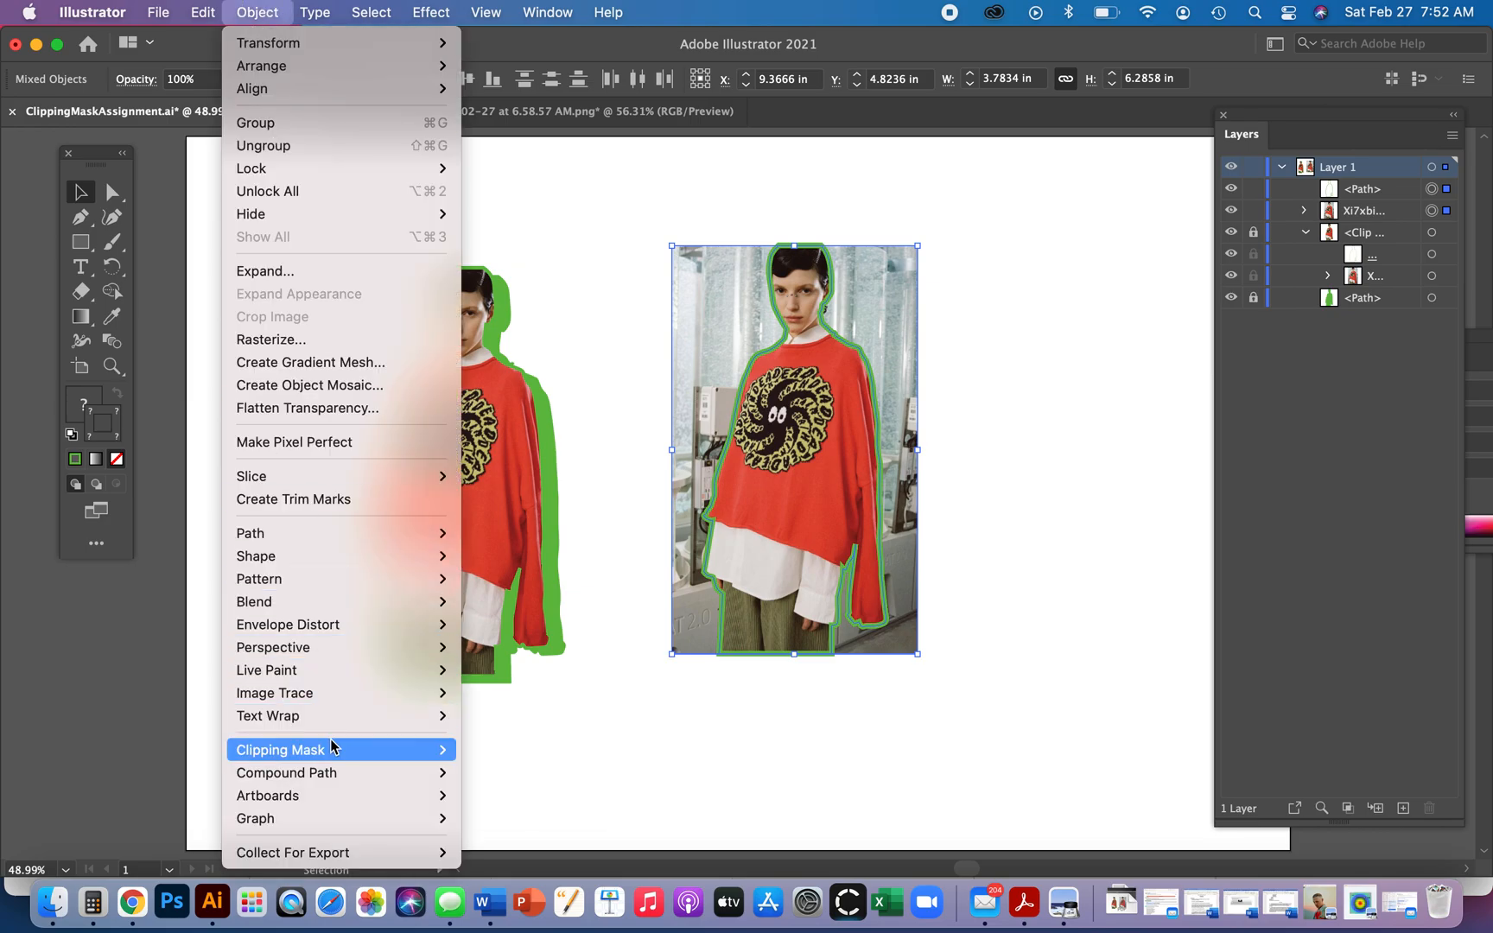
{"action": "mouse_move", "coordinate": [333, 749]}
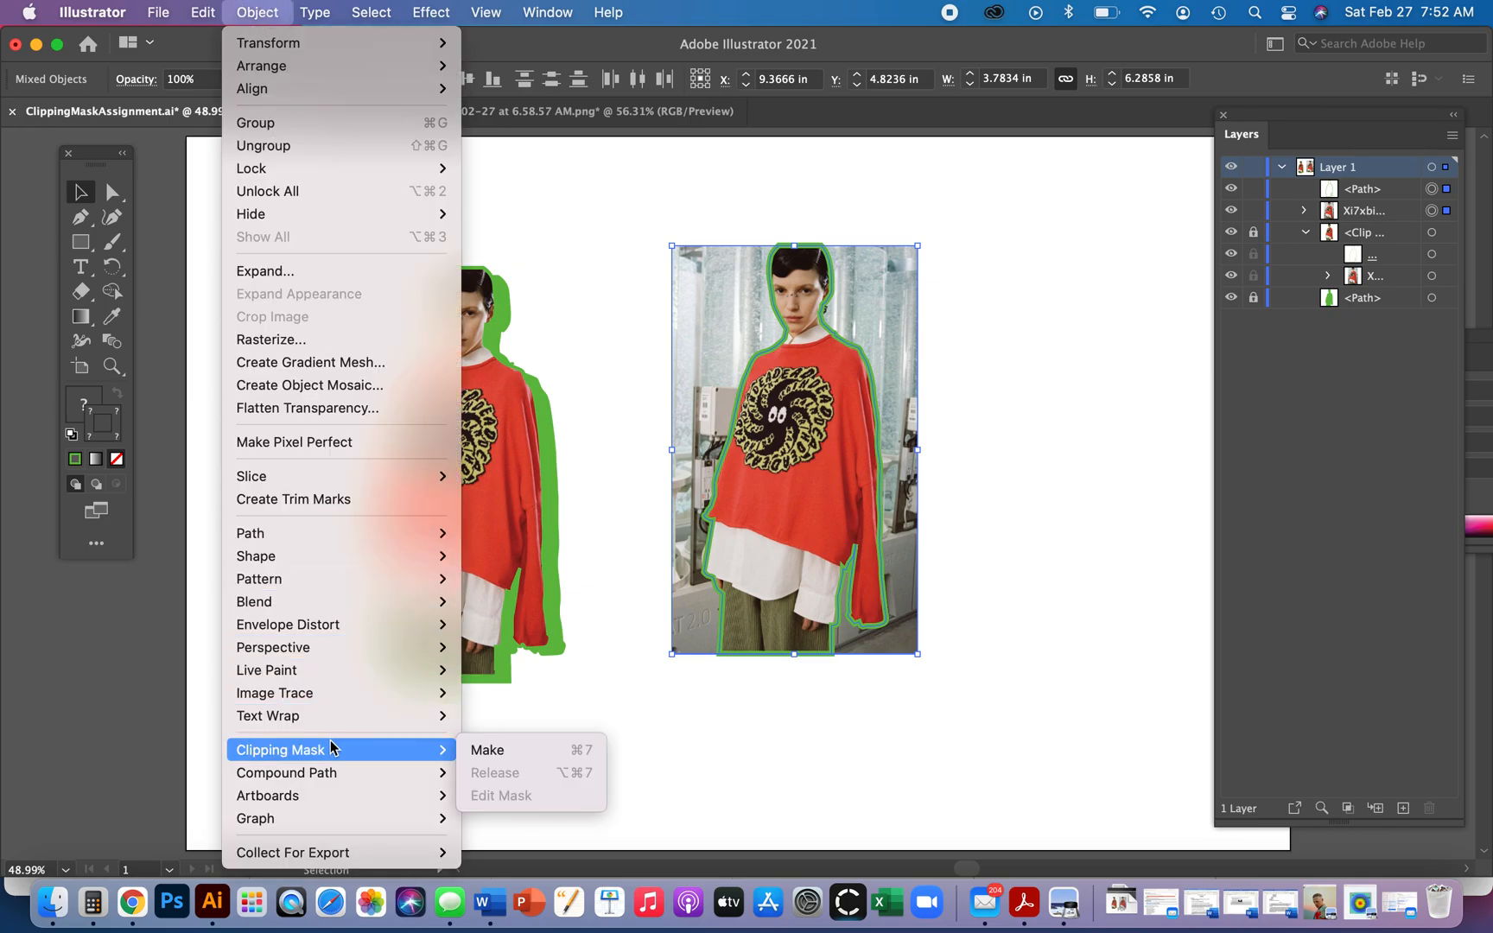
{"action": "left_click", "coordinate": [535, 754]}
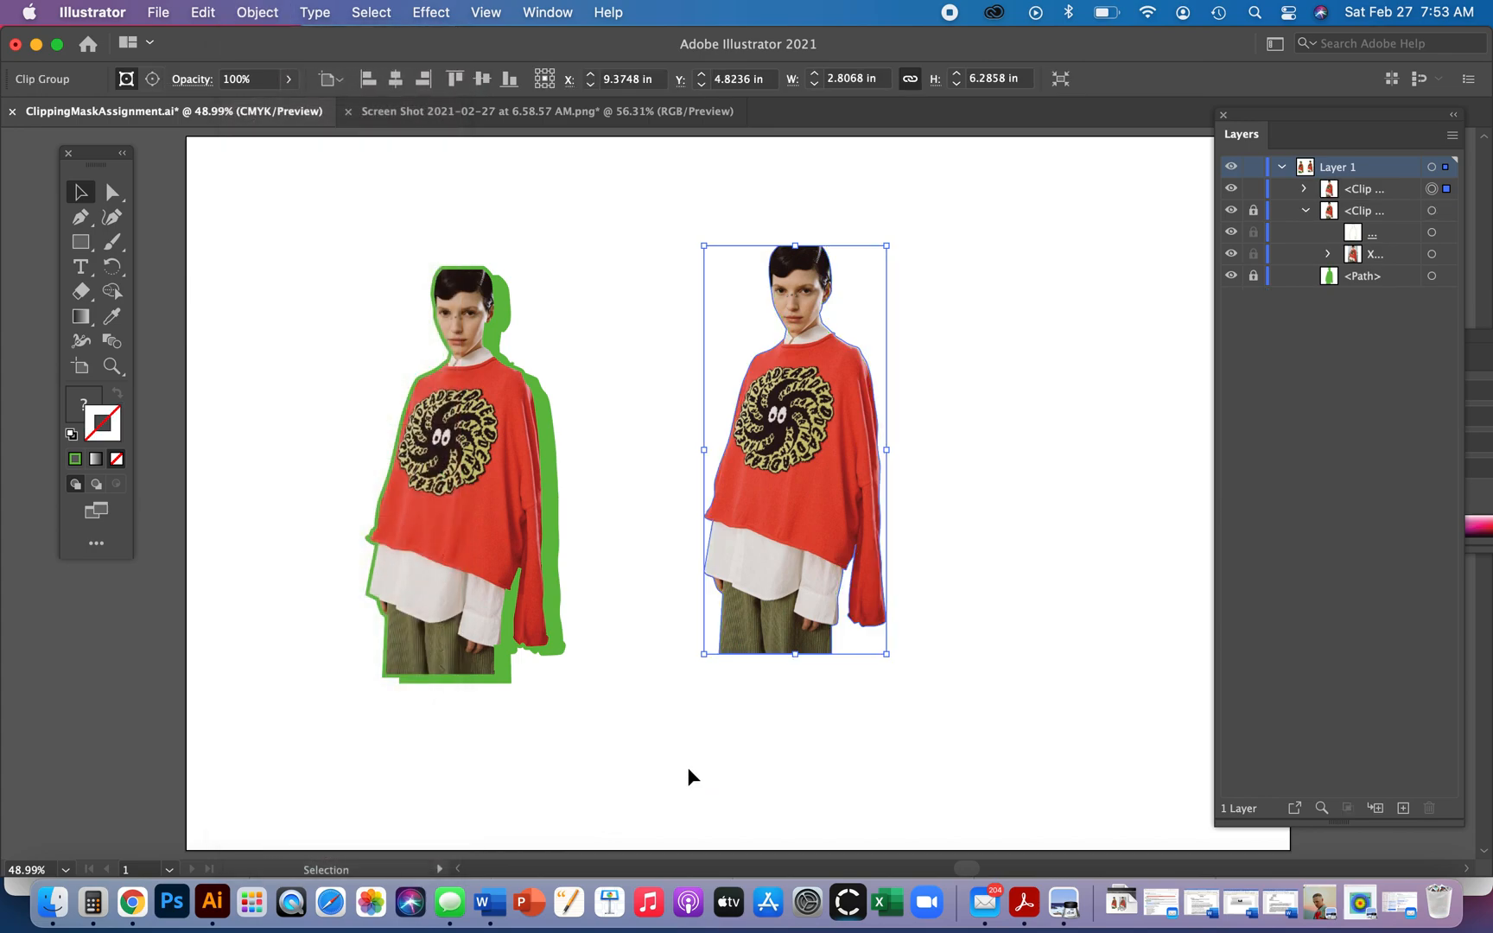
{"action": "left_click", "coordinate": [689, 779]}
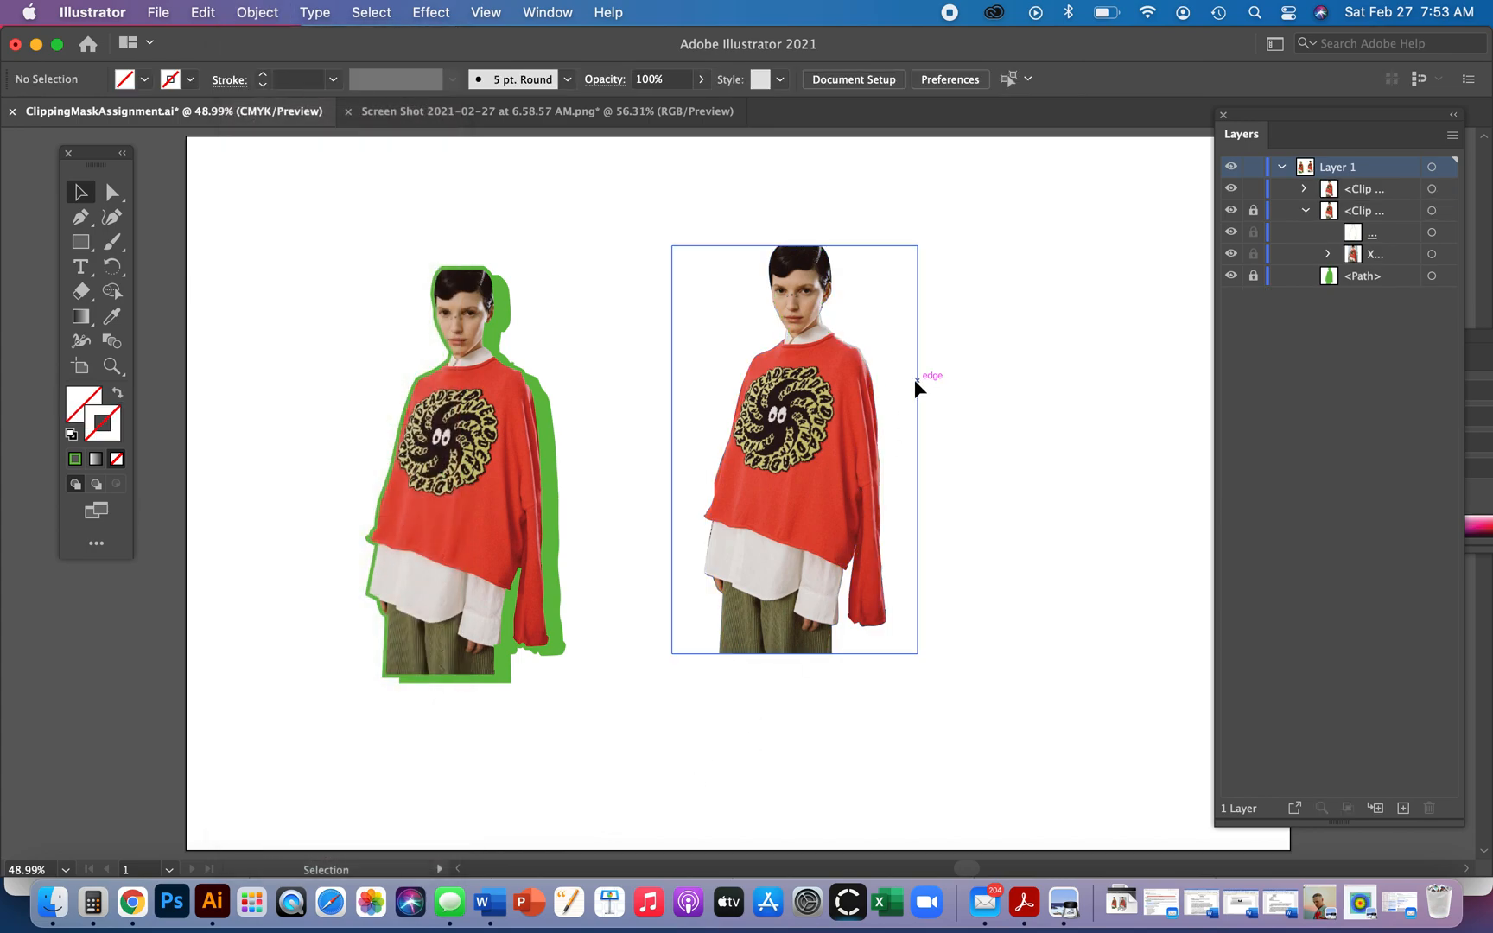
{"action": "key", "text": "super+z"}
- Move the green outline up and to the right, away from the figure in the photo
{"action": "left_click", "coordinate": [959, 365]}
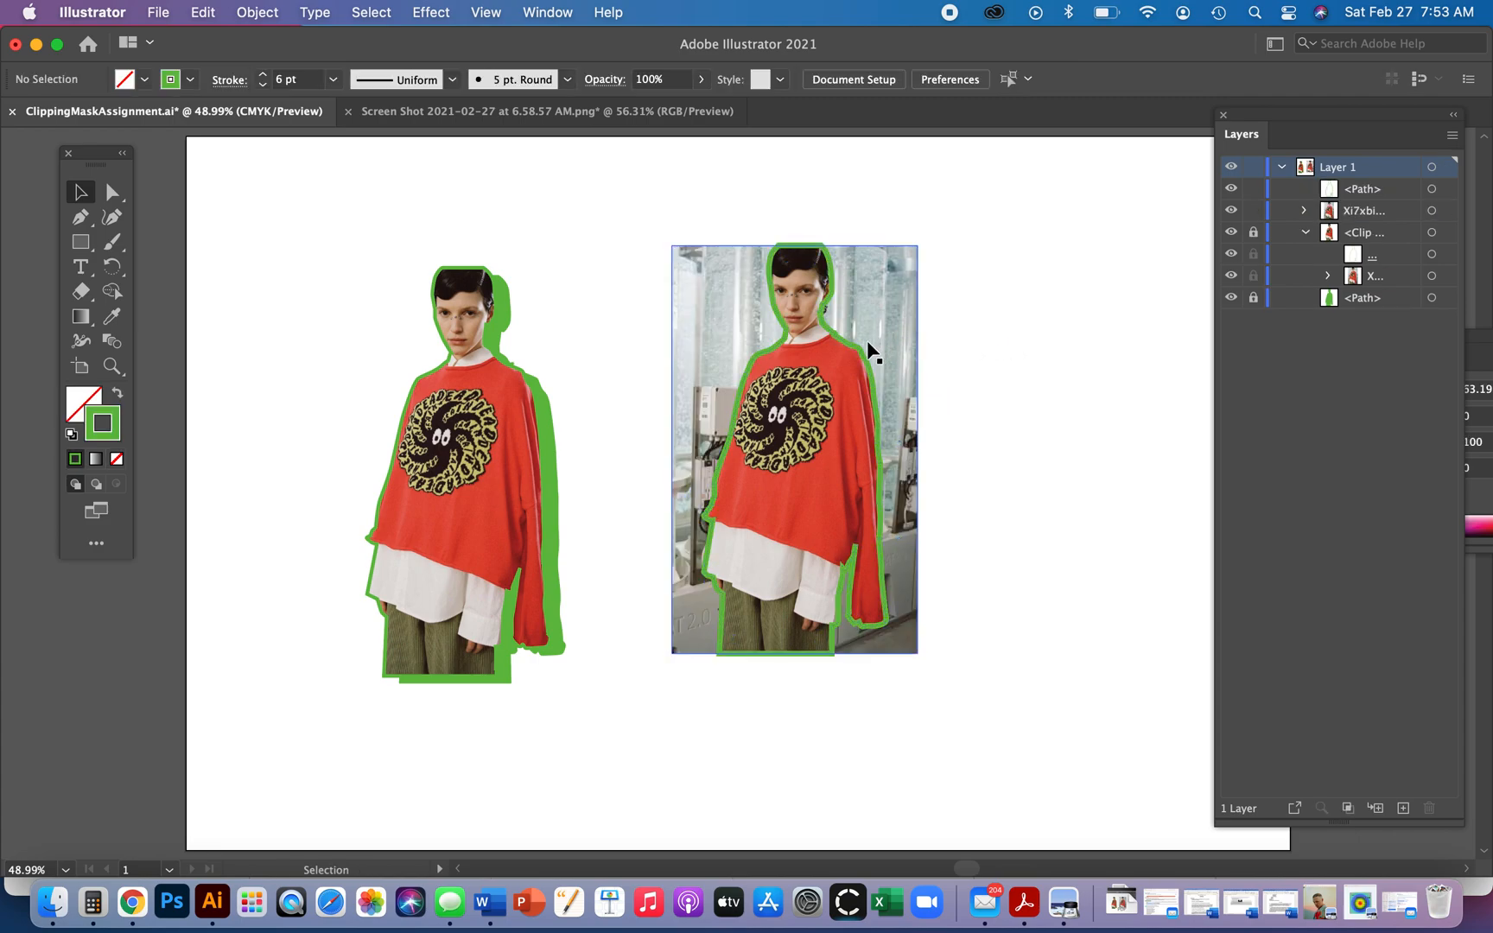
{"action": "left_click_drag", "start_coordinate": [859, 354], "coordinate": [924, 295]}
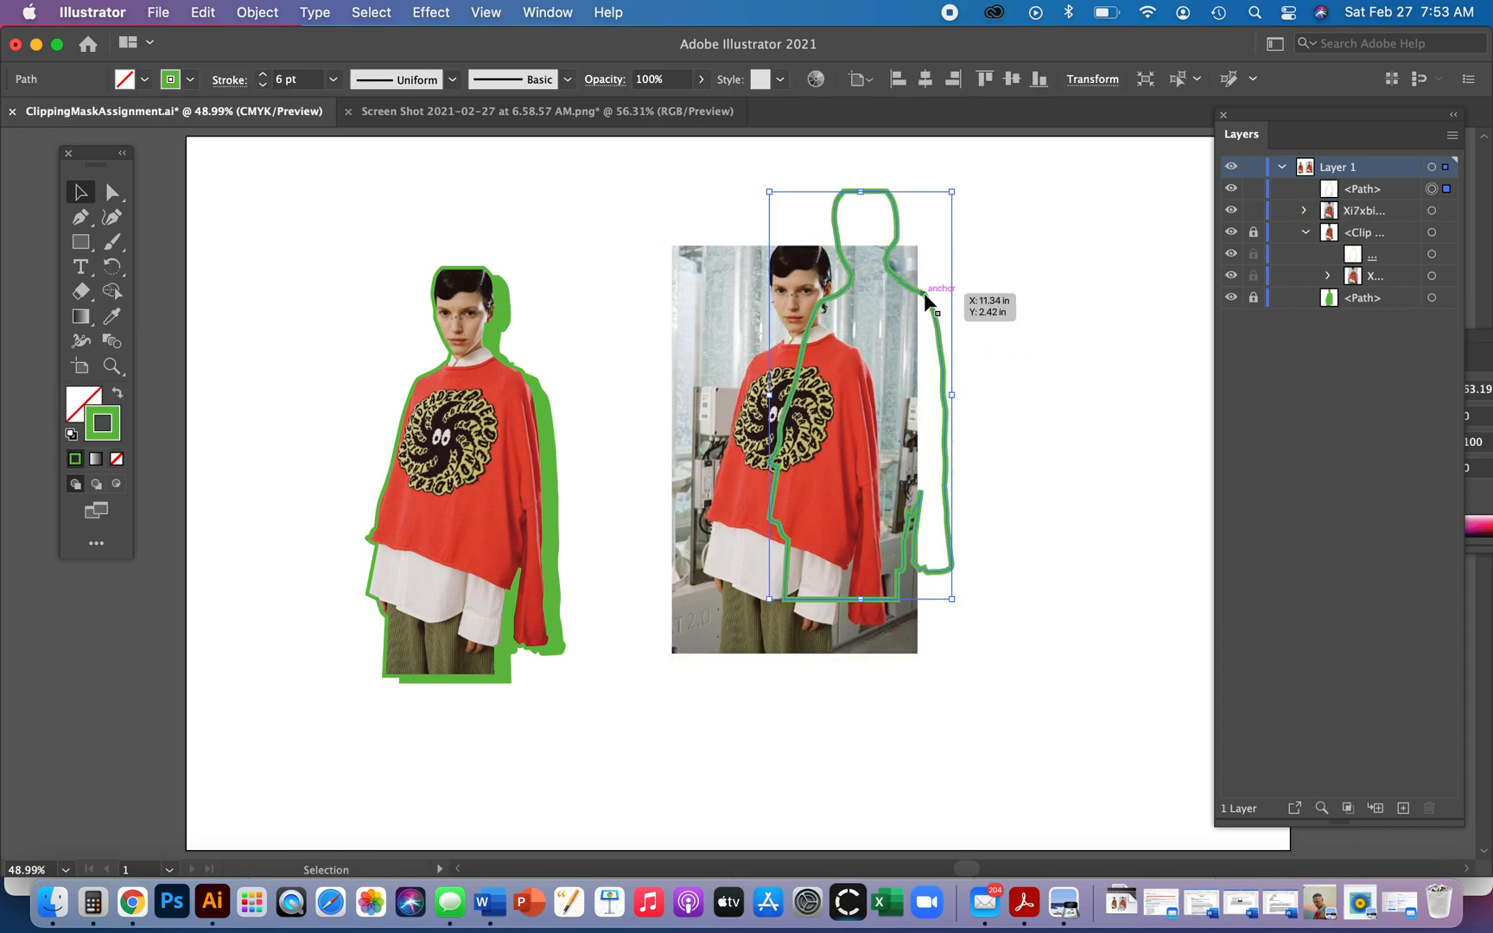
- Move the photo away from the green outline, bring it in front by cutting and pasting, and place it over the outline
{"action": "left_click_drag", "start_coordinate": [757, 350], "coordinate": [660, 305]}
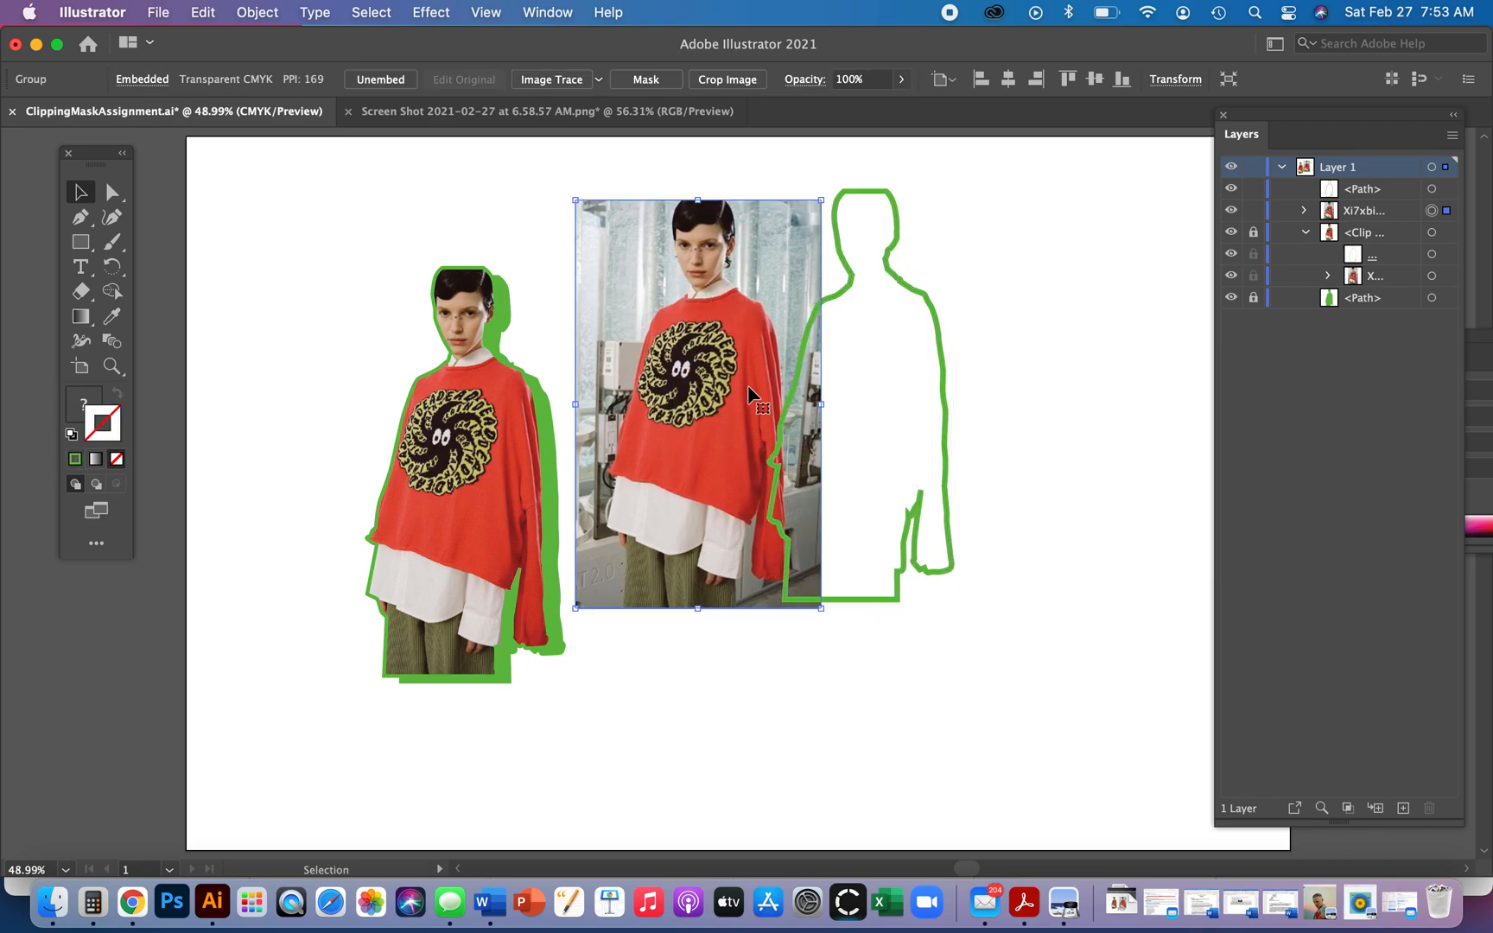
{"action": "key", "text": "super+x"}
{"action": "key", "text": "super+f"}
{"action": "left_click", "coordinate": [799, 351]}
{"action": "left_click_drag", "start_coordinate": [799, 351], "coordinate": [930, 369]}
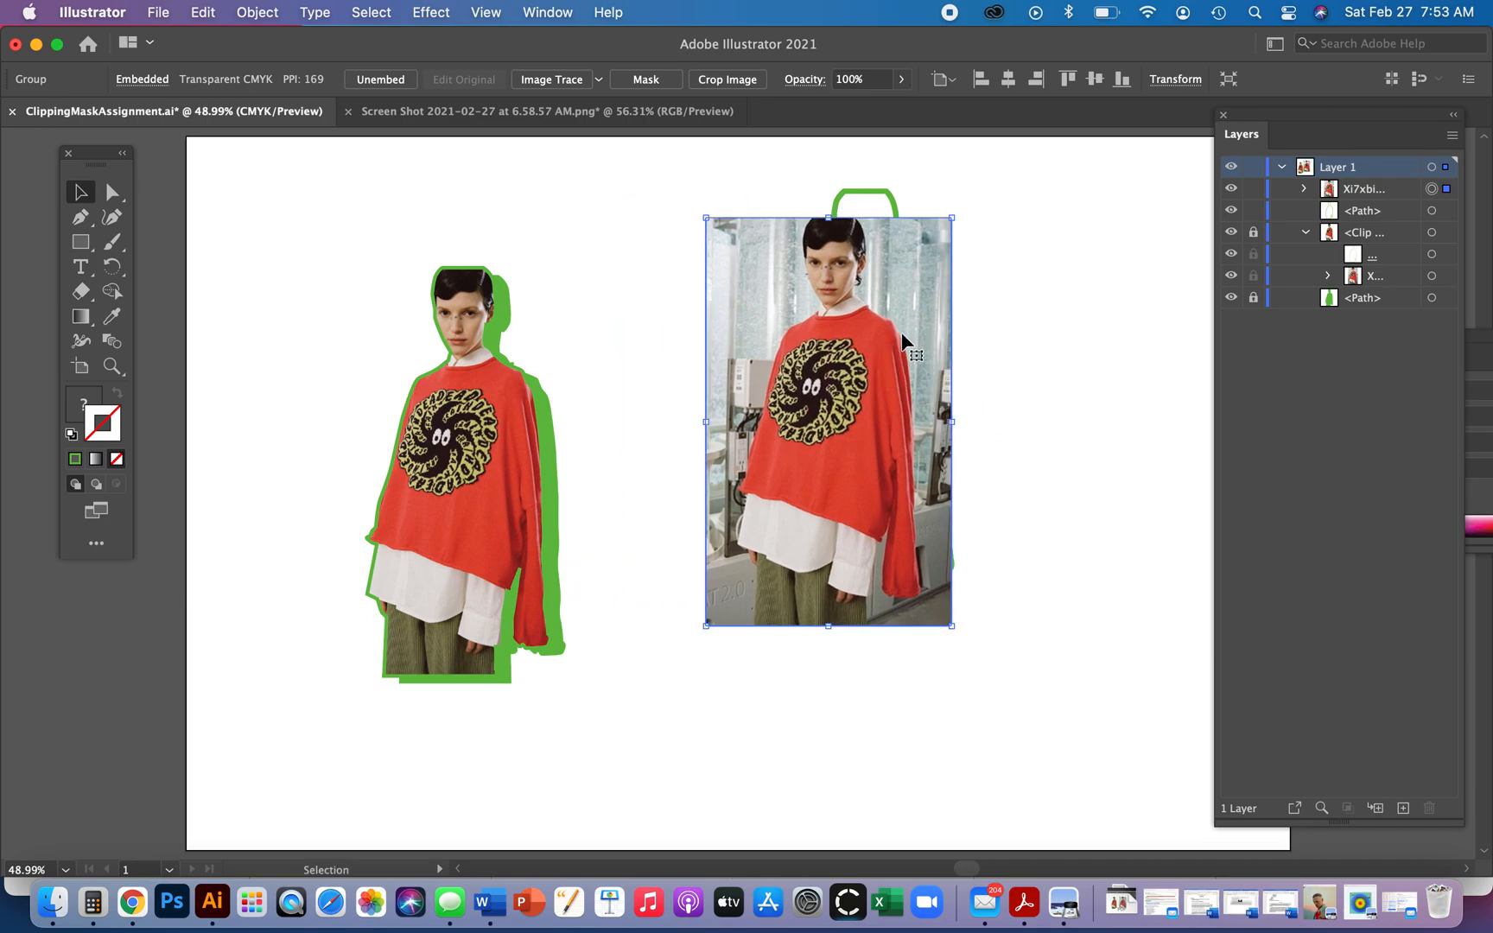
- Try a clipping mask with the photo stacked above the green outline, and undo back to the outline on top of the figure
{"action": "left_click", "coordinate": [893, 201], "text": "shift"}
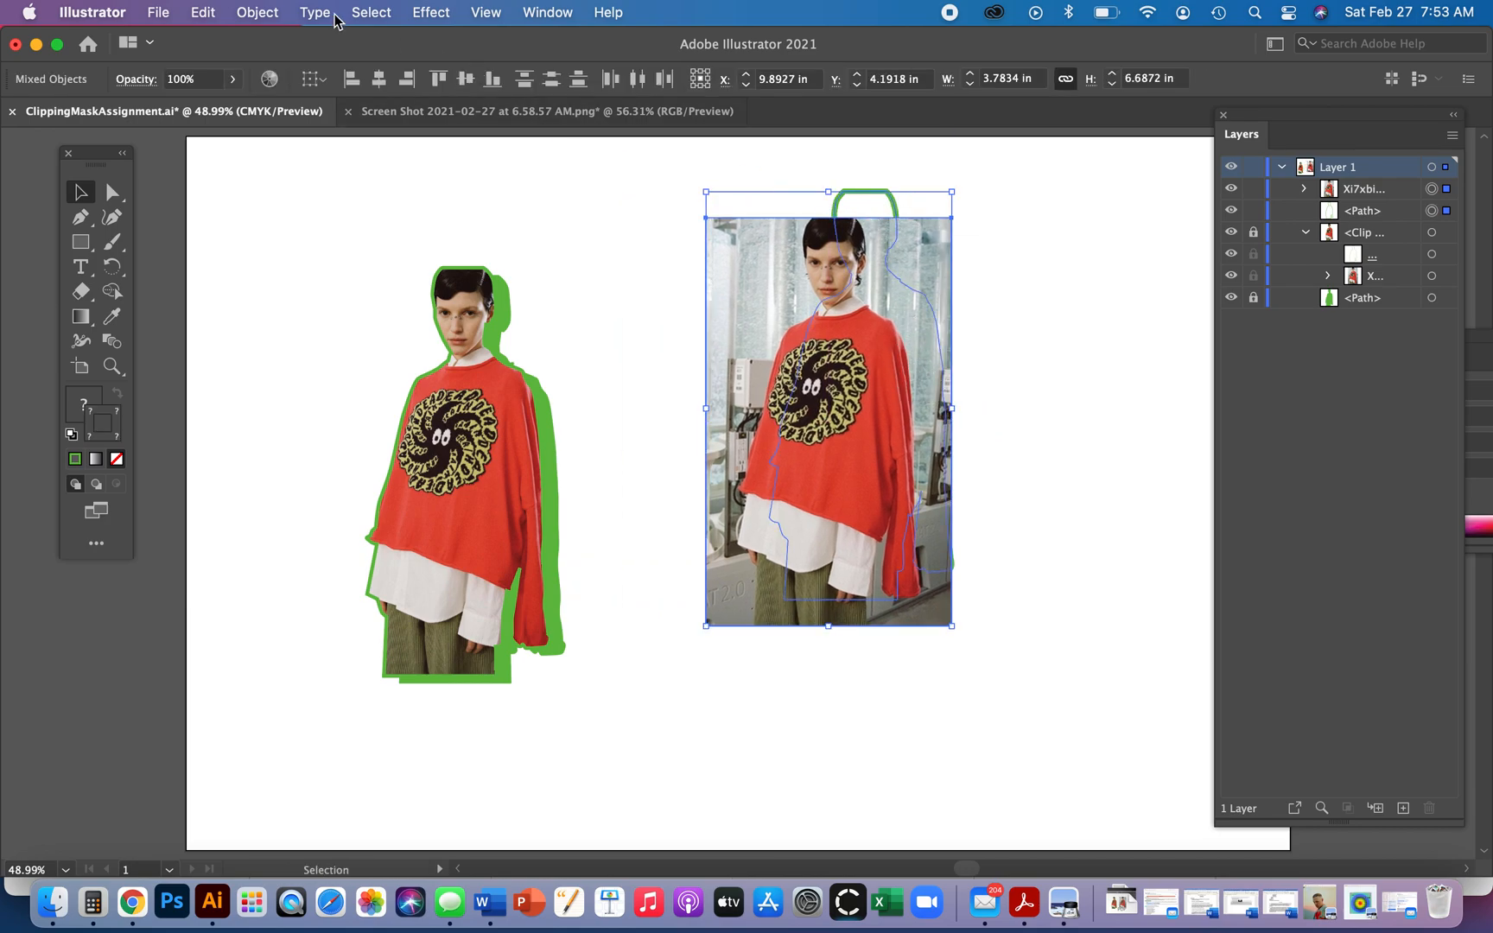
{"action": "left_click", "coordinate": [257, 12]}
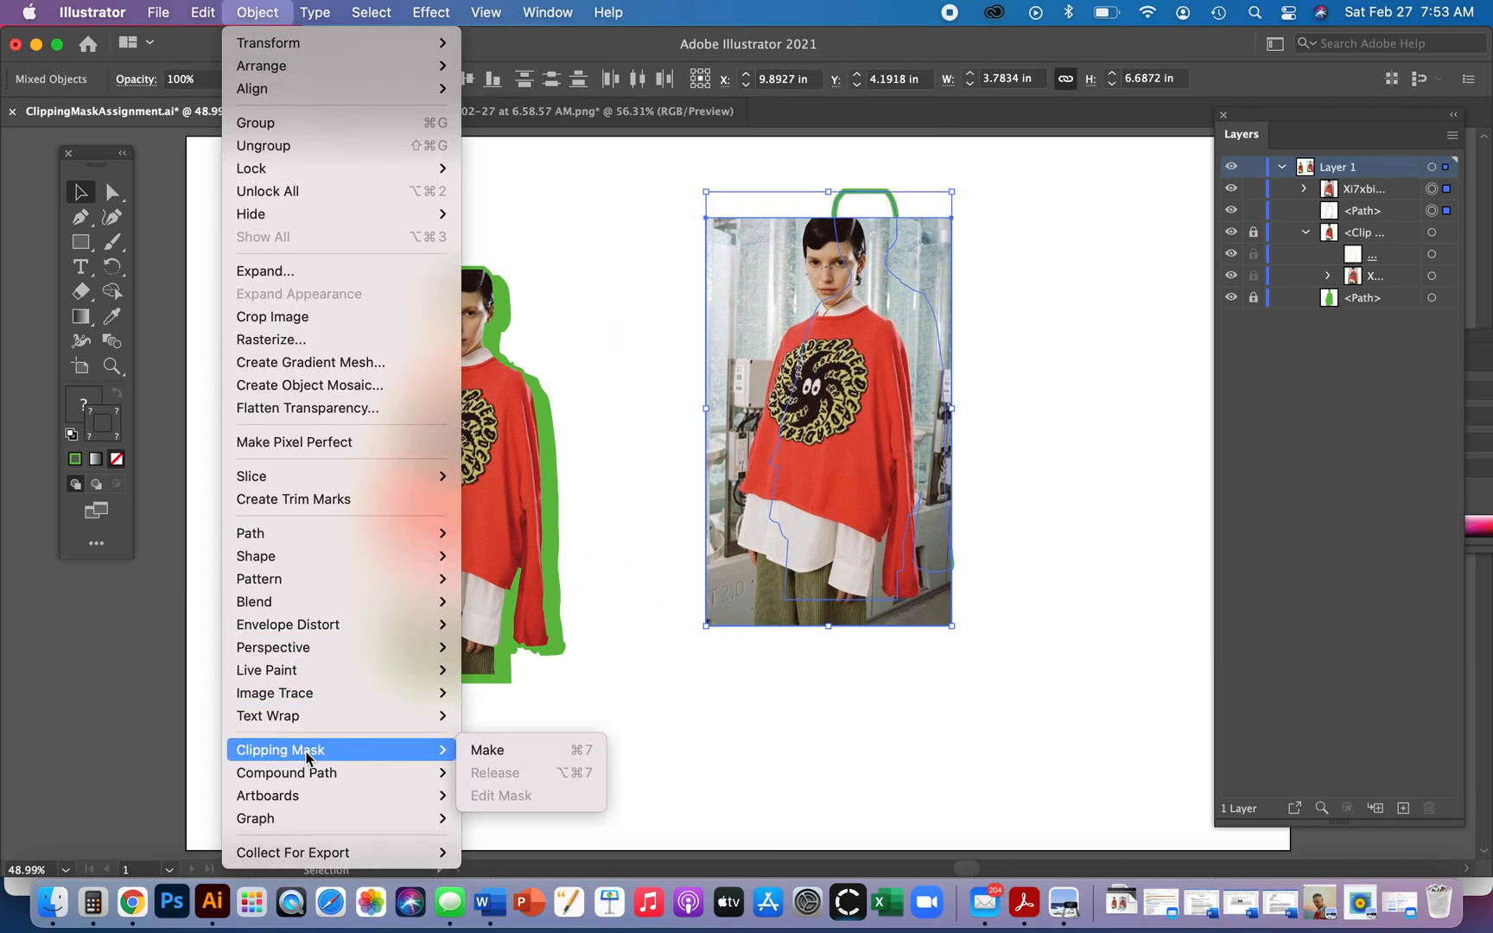
{"action": "left_click", "coordinate": [504, 755]}
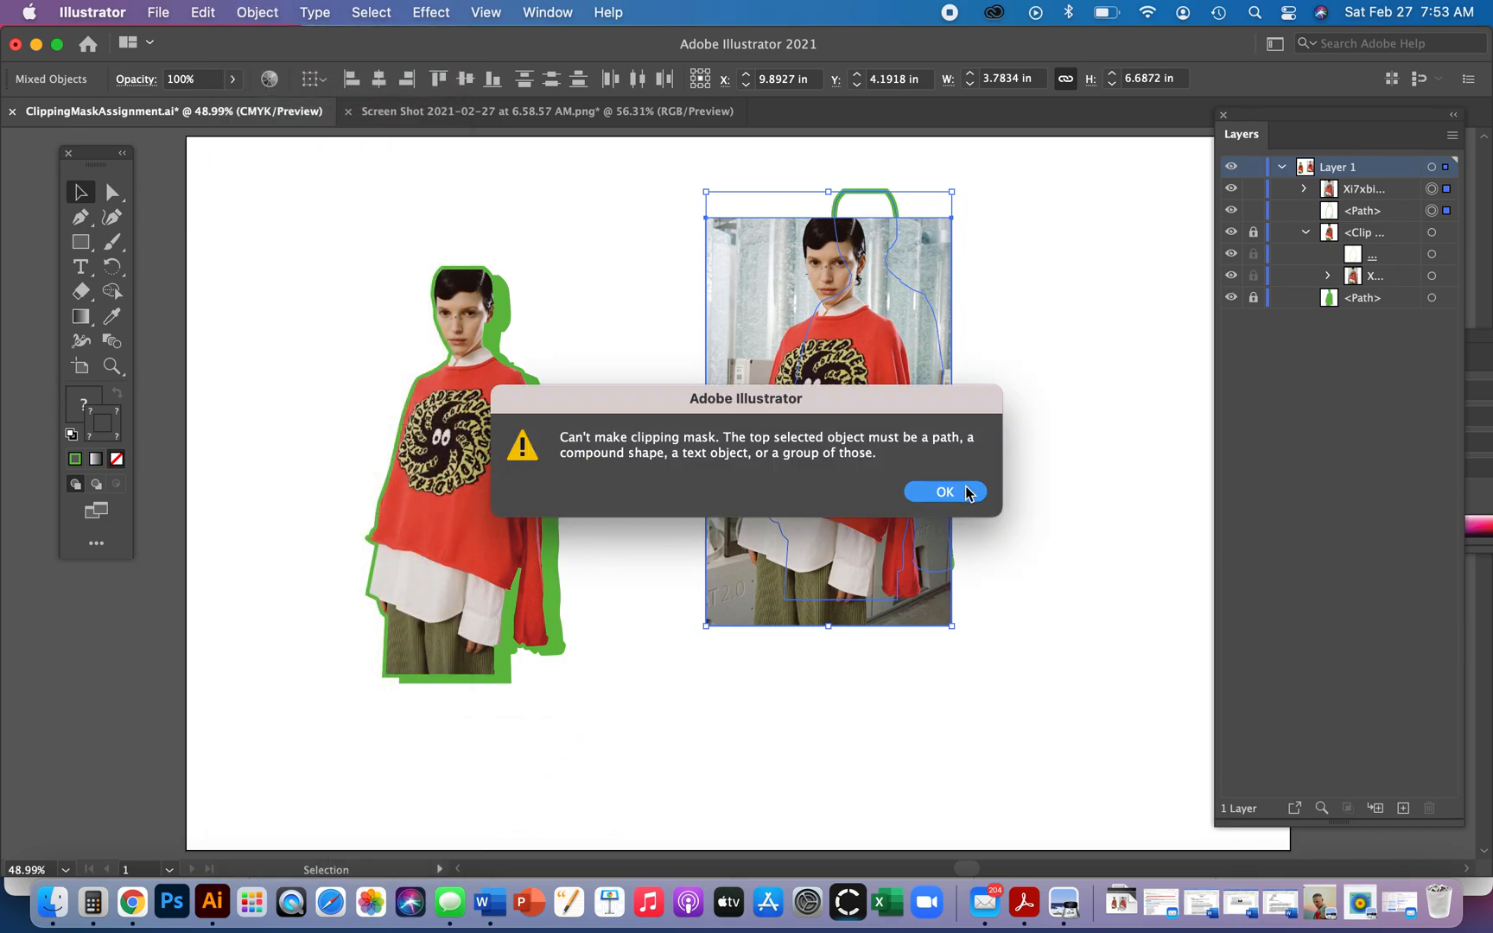
{"action": "left_click", "coordinate": [966, 492]}
{"action": "key", "text": "super+z"}
{"action": "key", "text": "super+z"}
{"action": "key", "text": "super+z"}
{"action": "key", "text": "super+z"}
{"action": "key", "text": "super+z"}
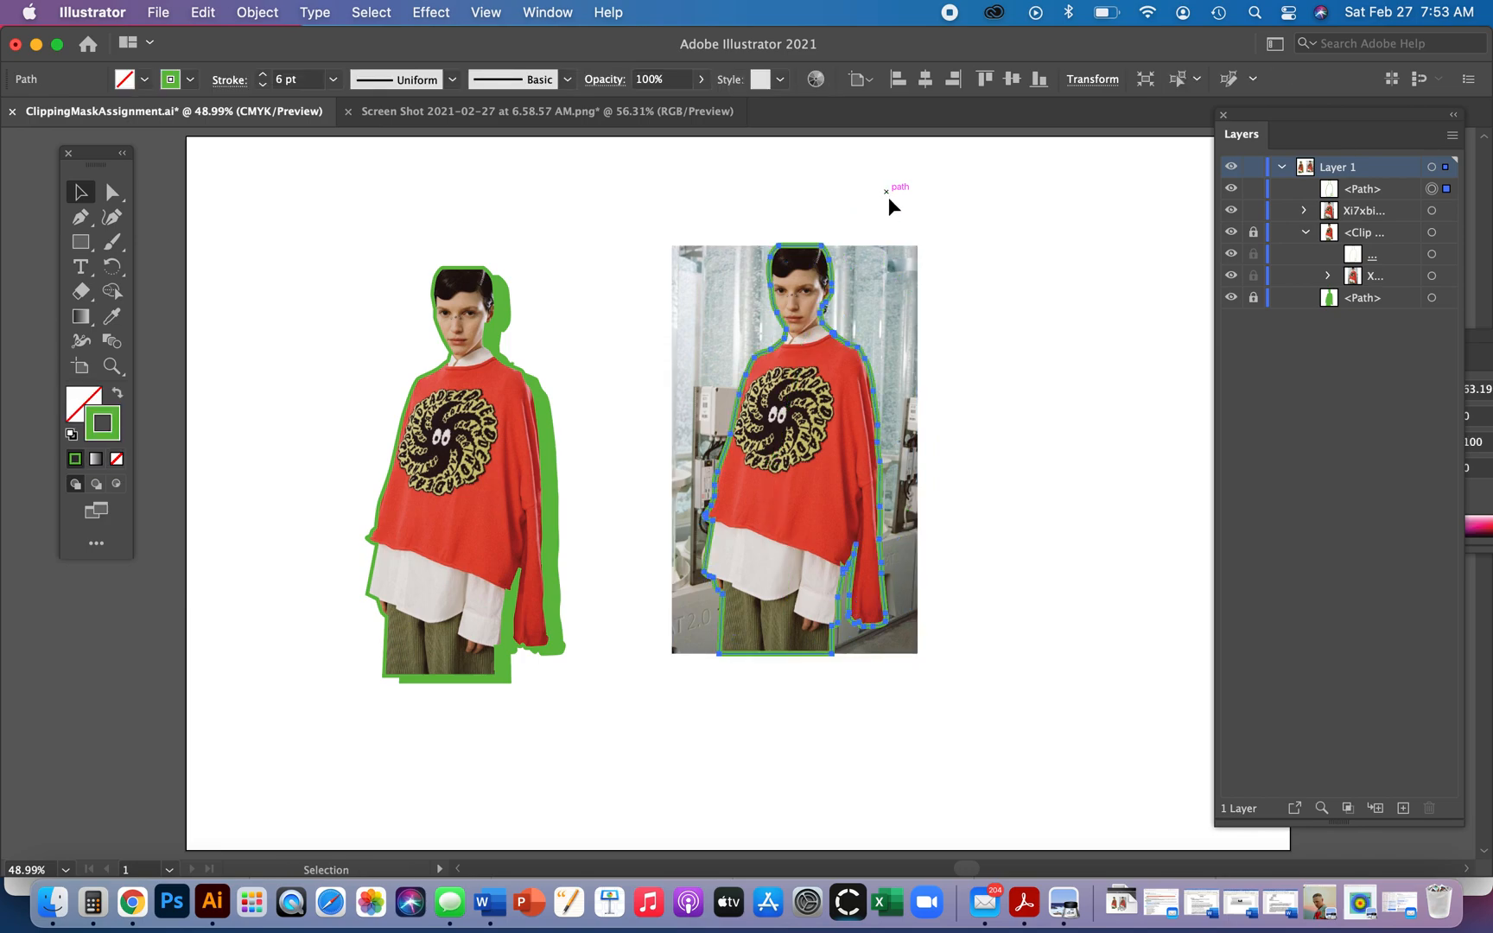
- Select the green outline and the photo together and make a clipping mask from them
{"action": "left_click", "coordinate": [986, 349]}
{"action": "left_click", "coordinate": [761, 264]}
{"action": "left_click_drag", "start_coordinate": [684, 173], "coordinate": [933, 525]}
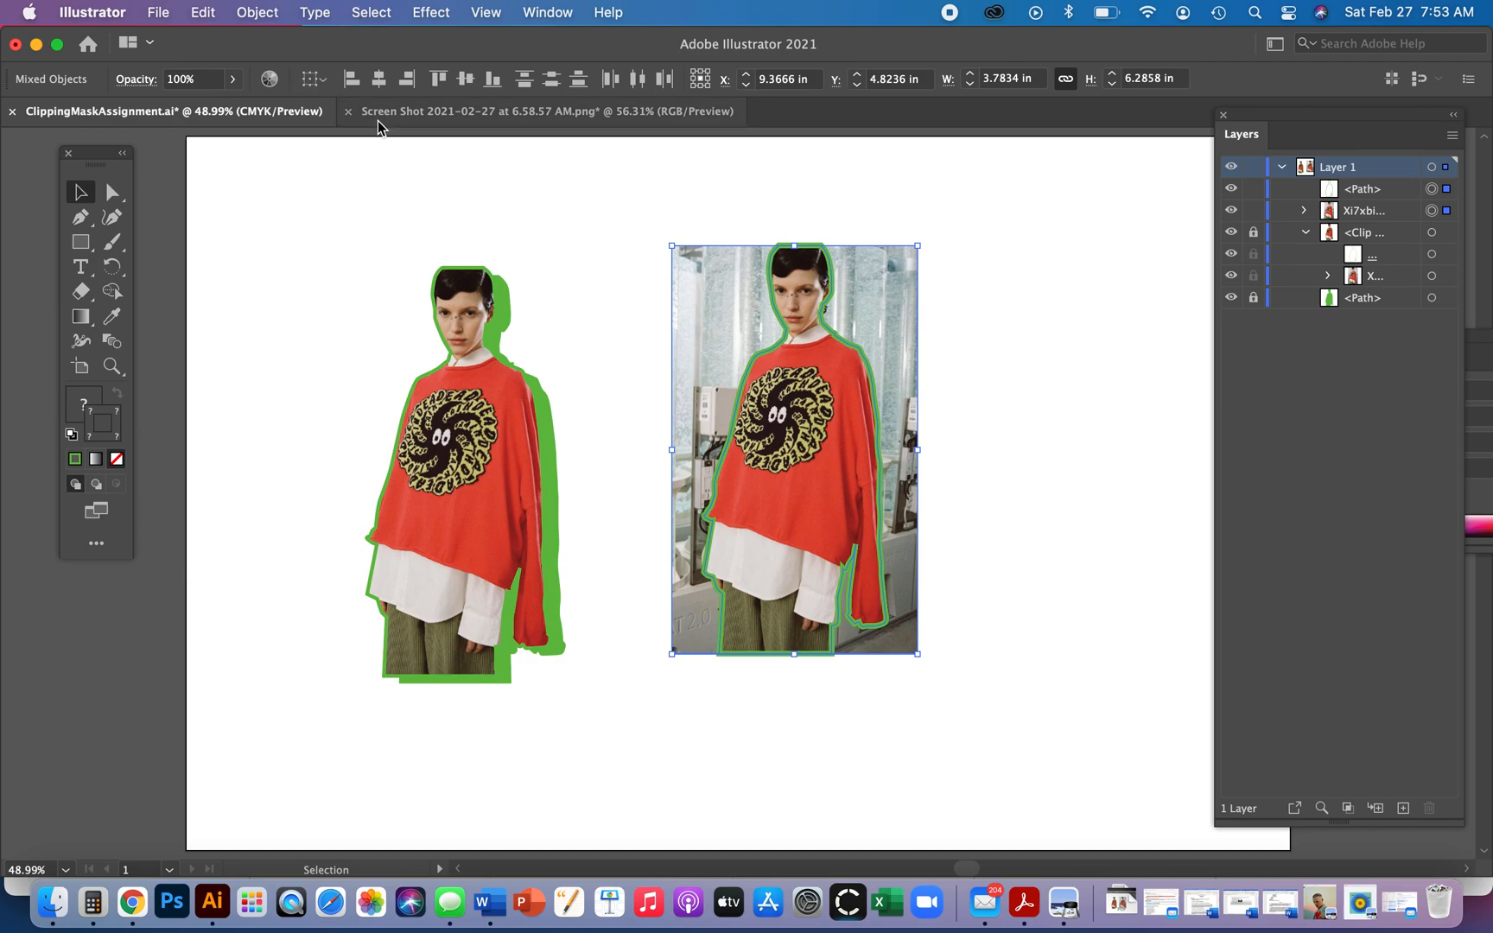
{"action": "key", "text": "super+7"}
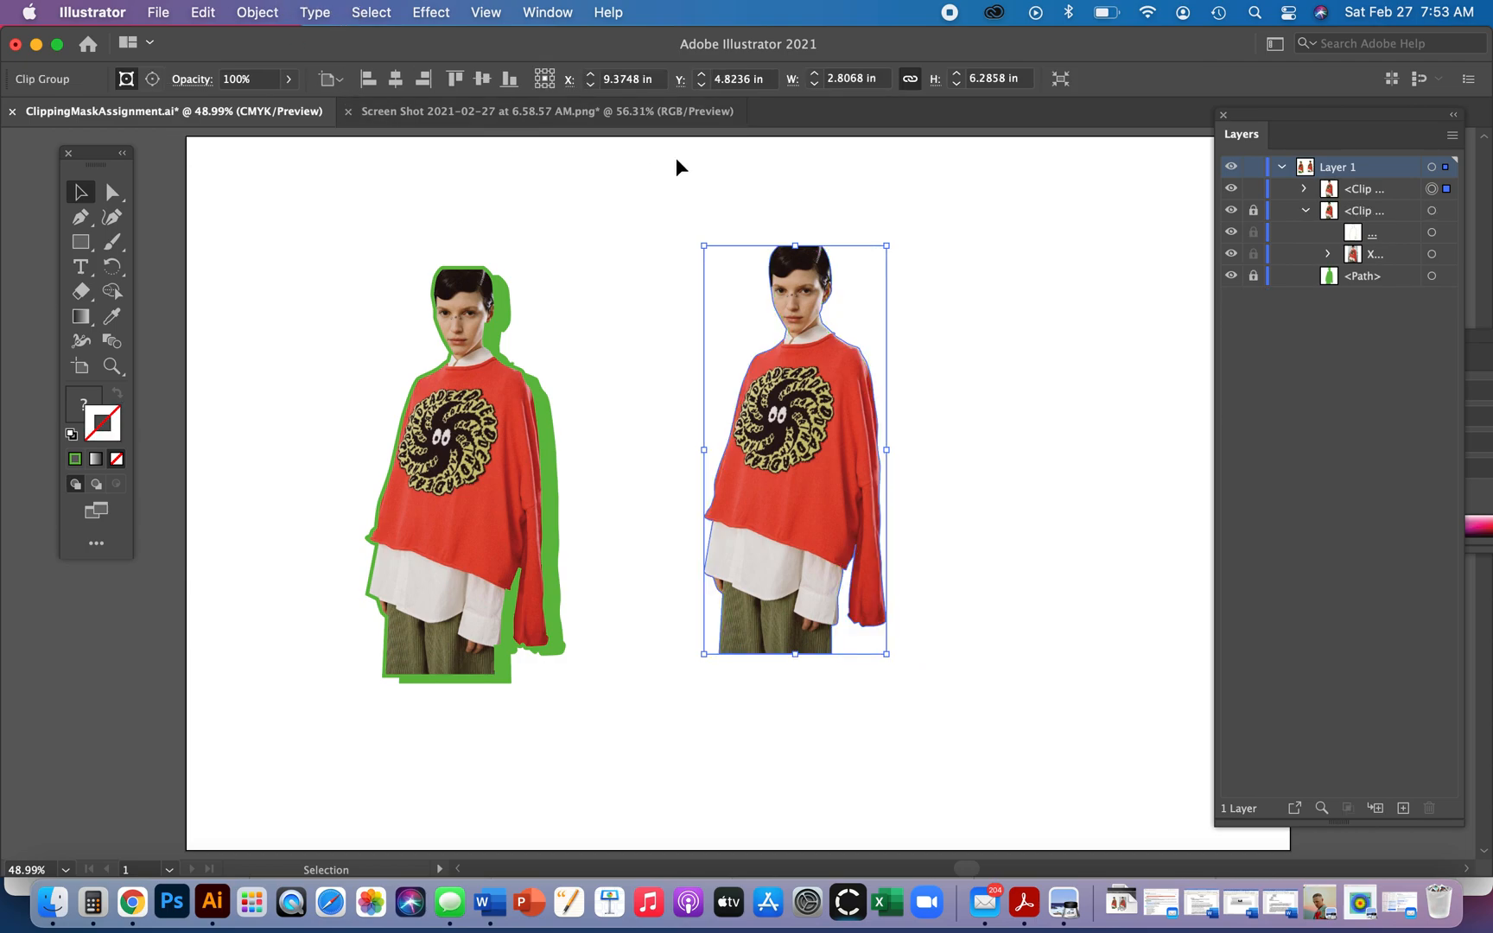
{"action": "left_click", "coordinate": [987, 367]}
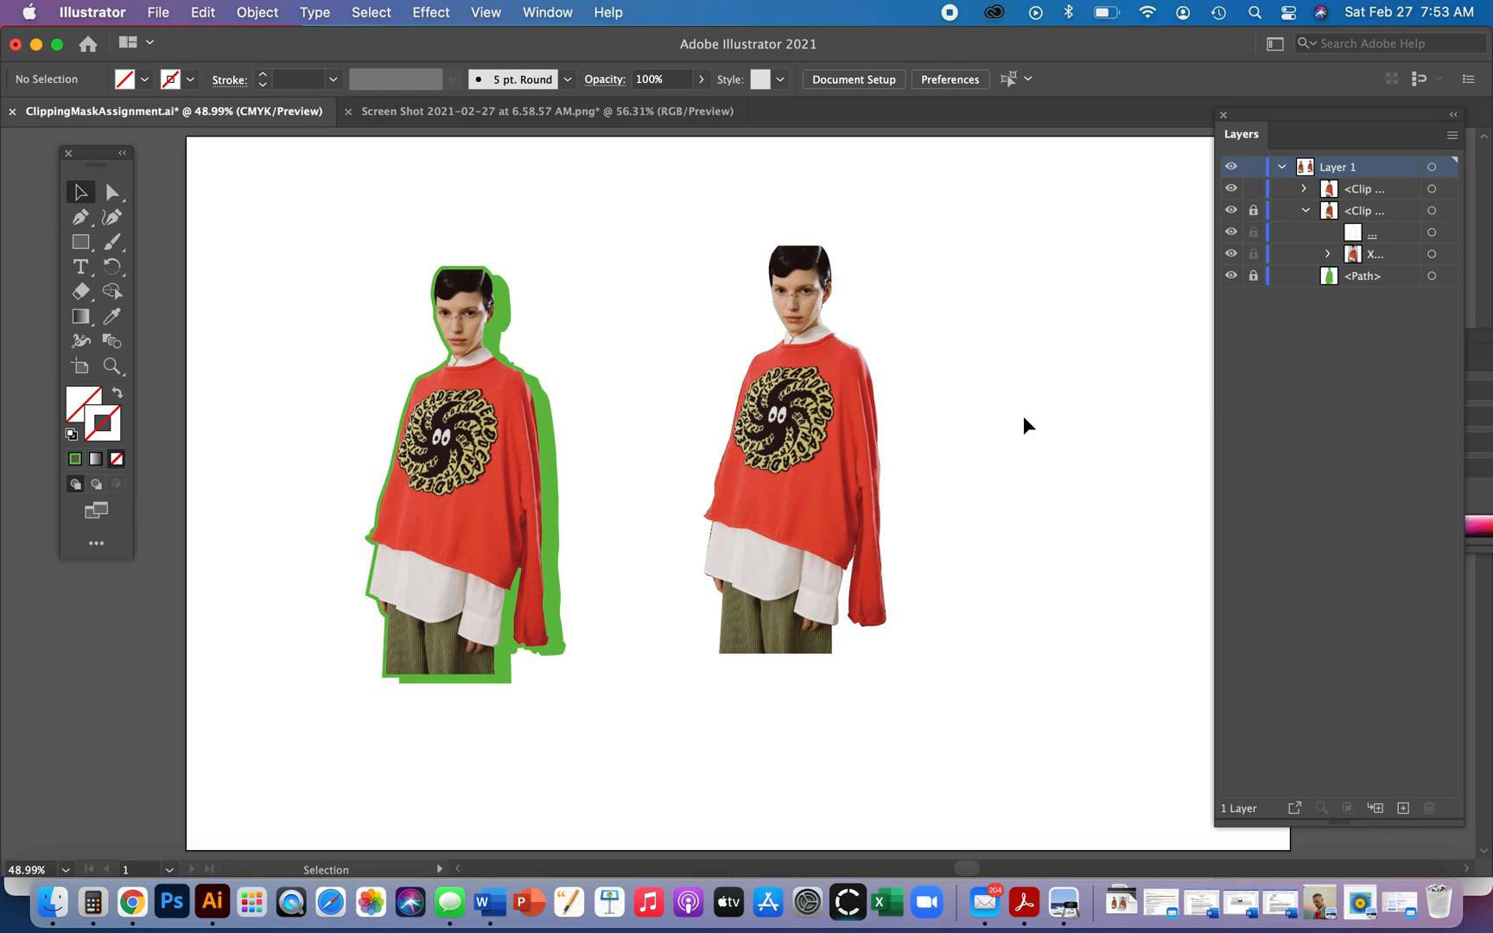
- Expand the new clip group's contents in the layer list and isolate the group on the artboard
{"action": "left_click", "coordinate": [861, 352]}
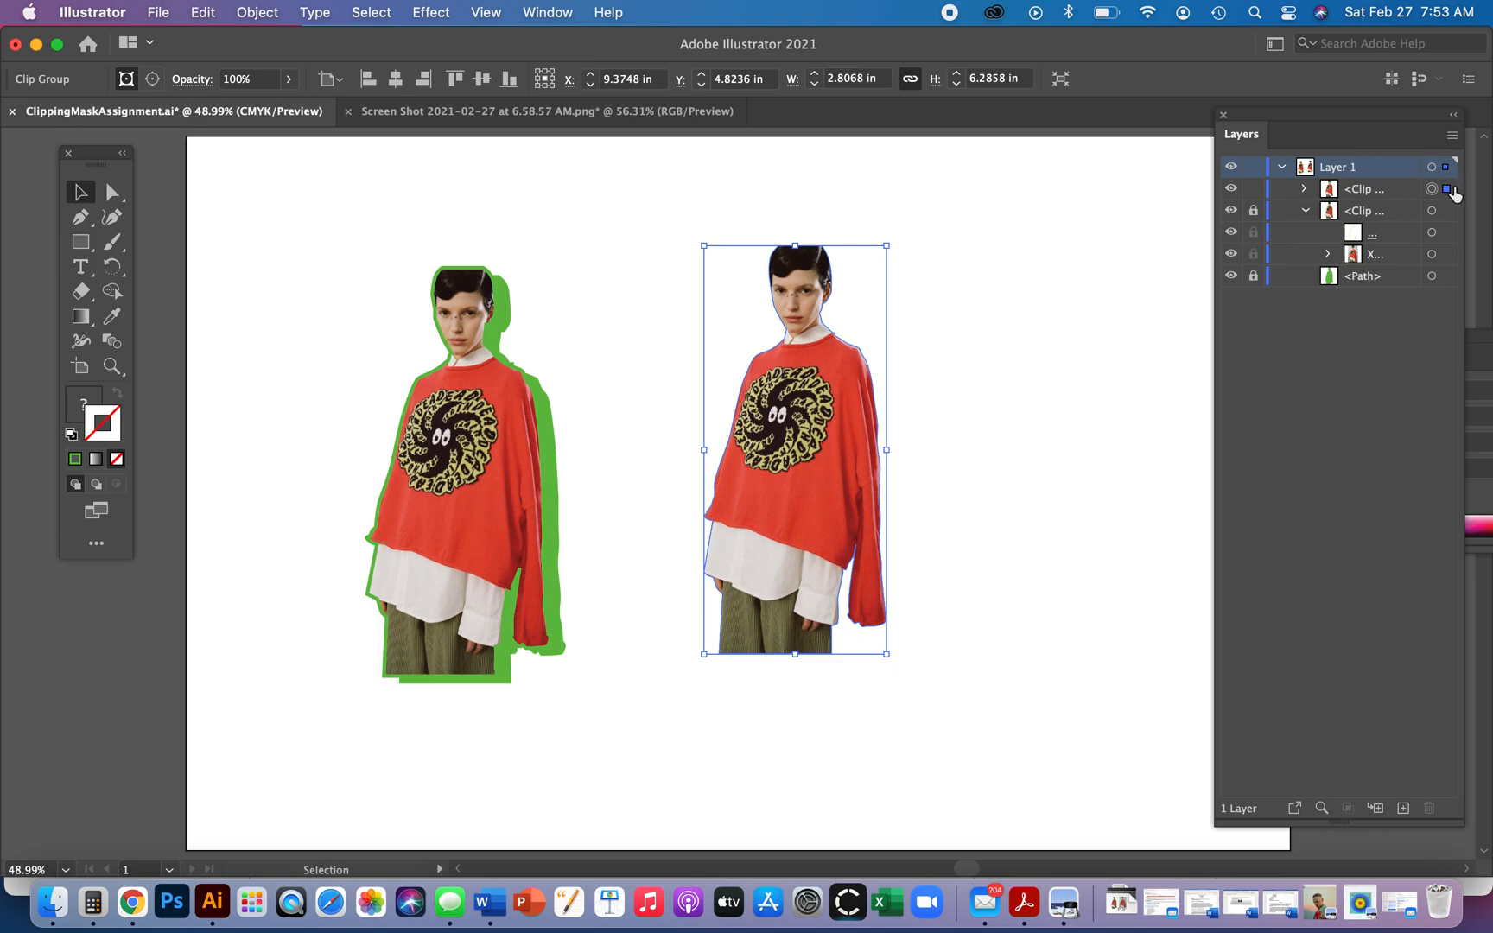
{"action": "left_click", "coordinate": [1305, 190]}
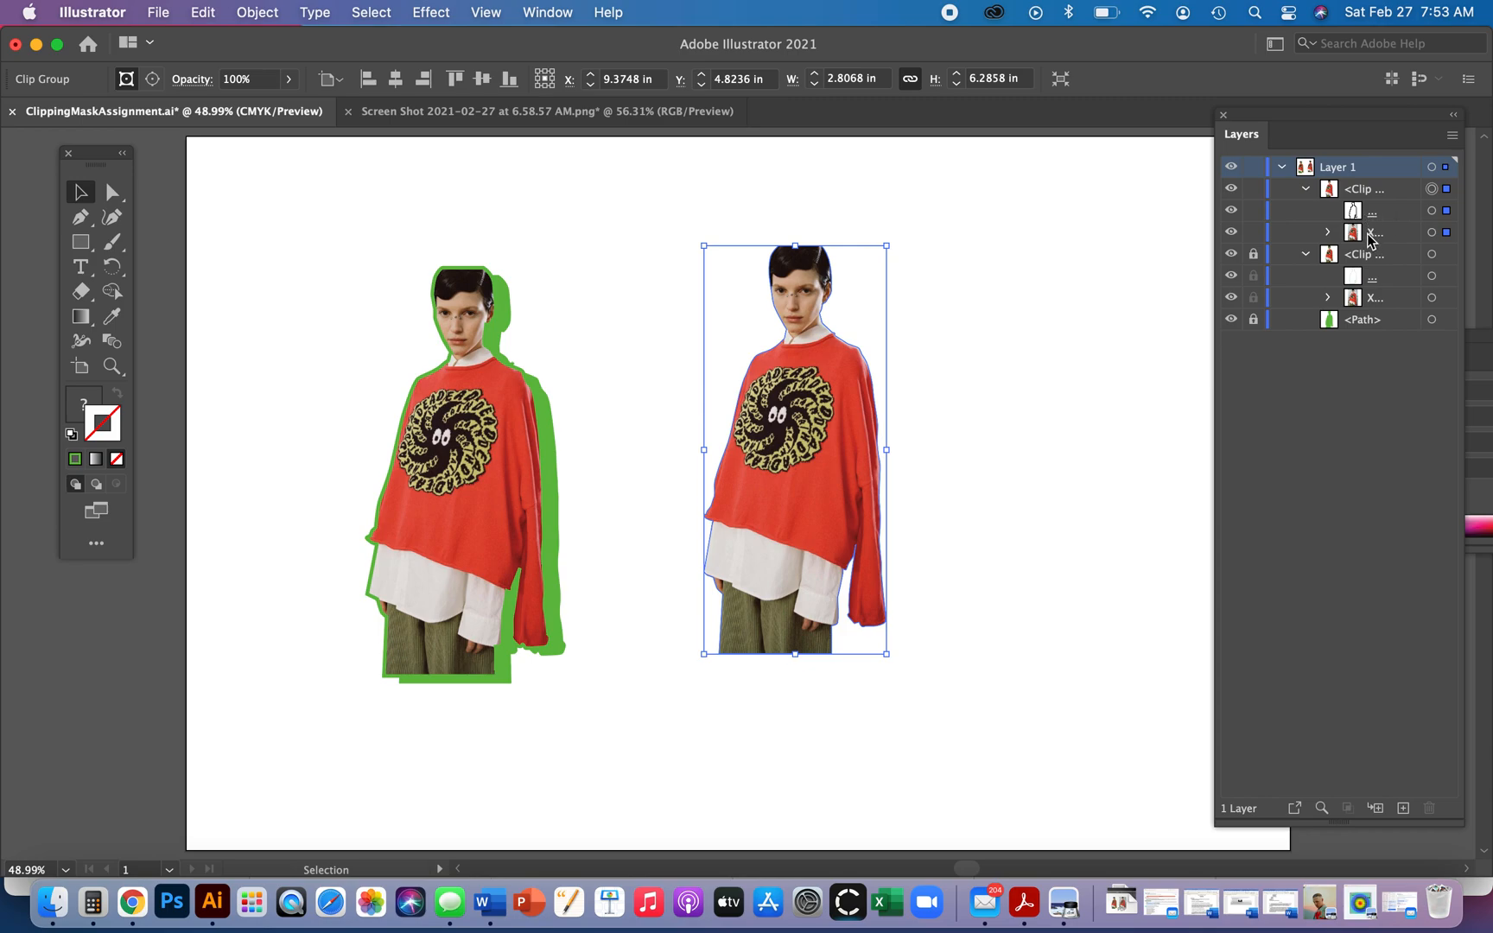
{"action": "double_click", "coordinate": [861, 352]}
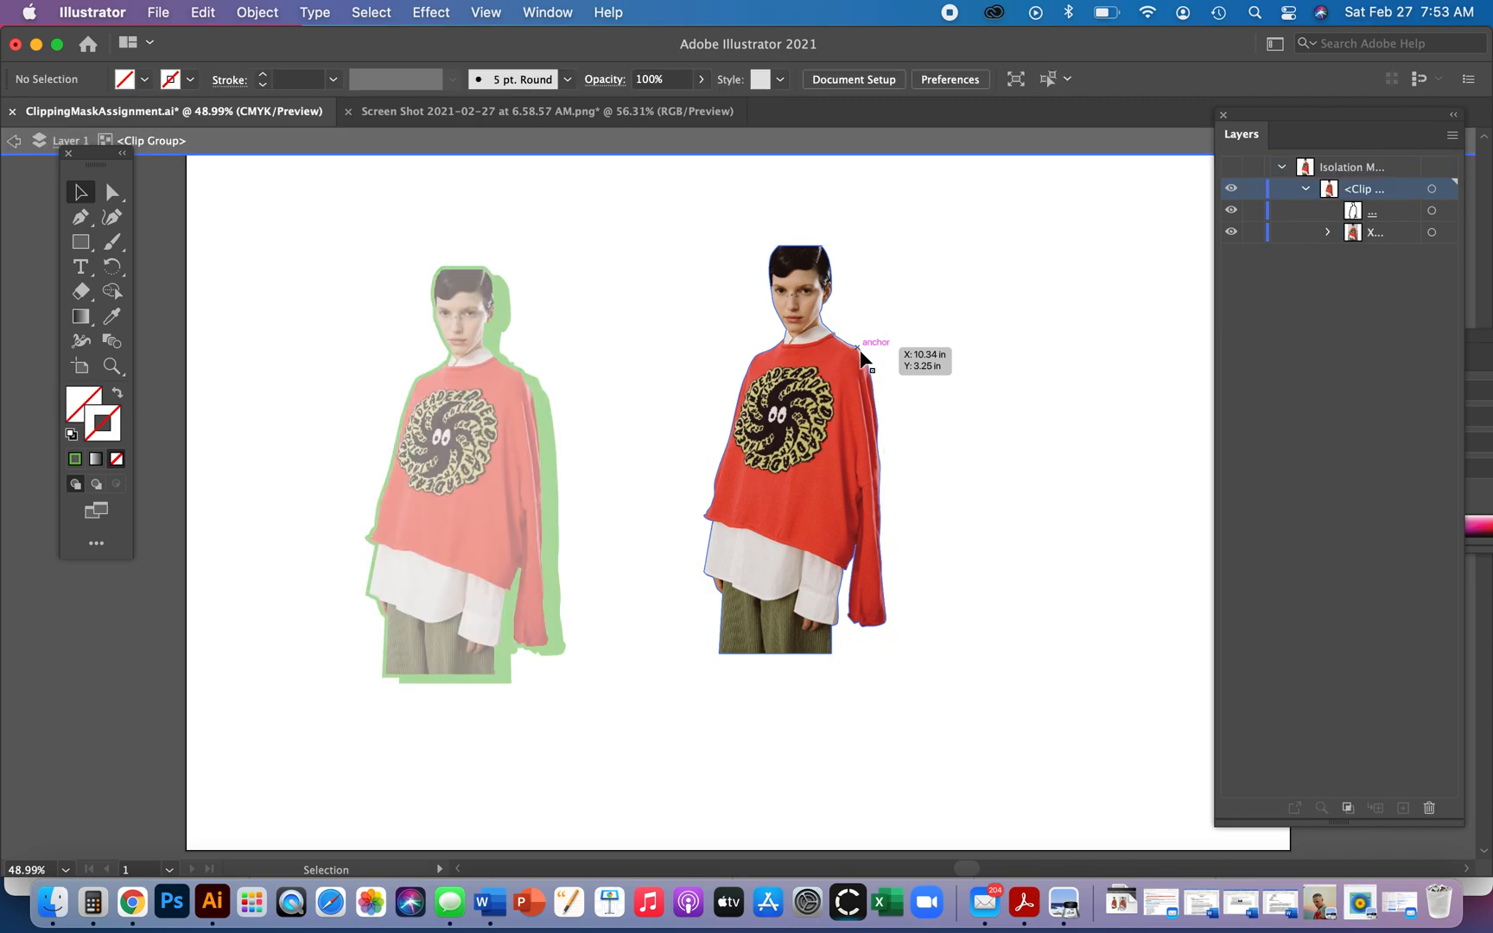
- Try moving the mask path down inside the clip group, and undo the move
{"action": "left_click_drag", "start_coordinate": [861, 351], "coordinate": [851, 387]}
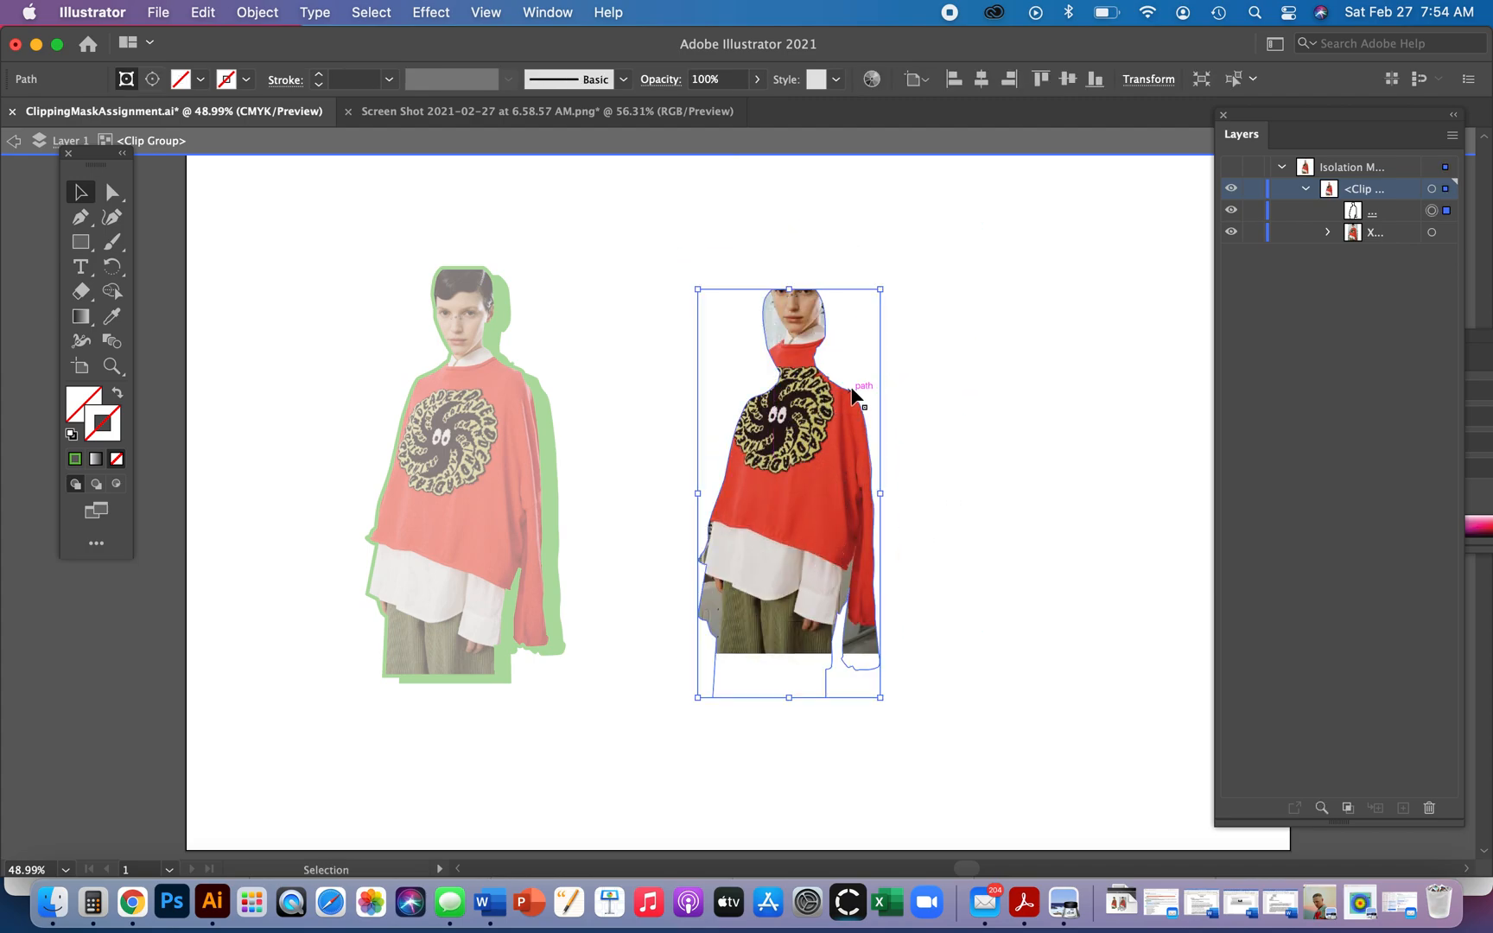
{"action": "key", "text": "super+z"}
{"action": "key", "text": "super+z"}
{"action": "key", "text": "super+z"}
{"action": "key", "text": "super+z"}
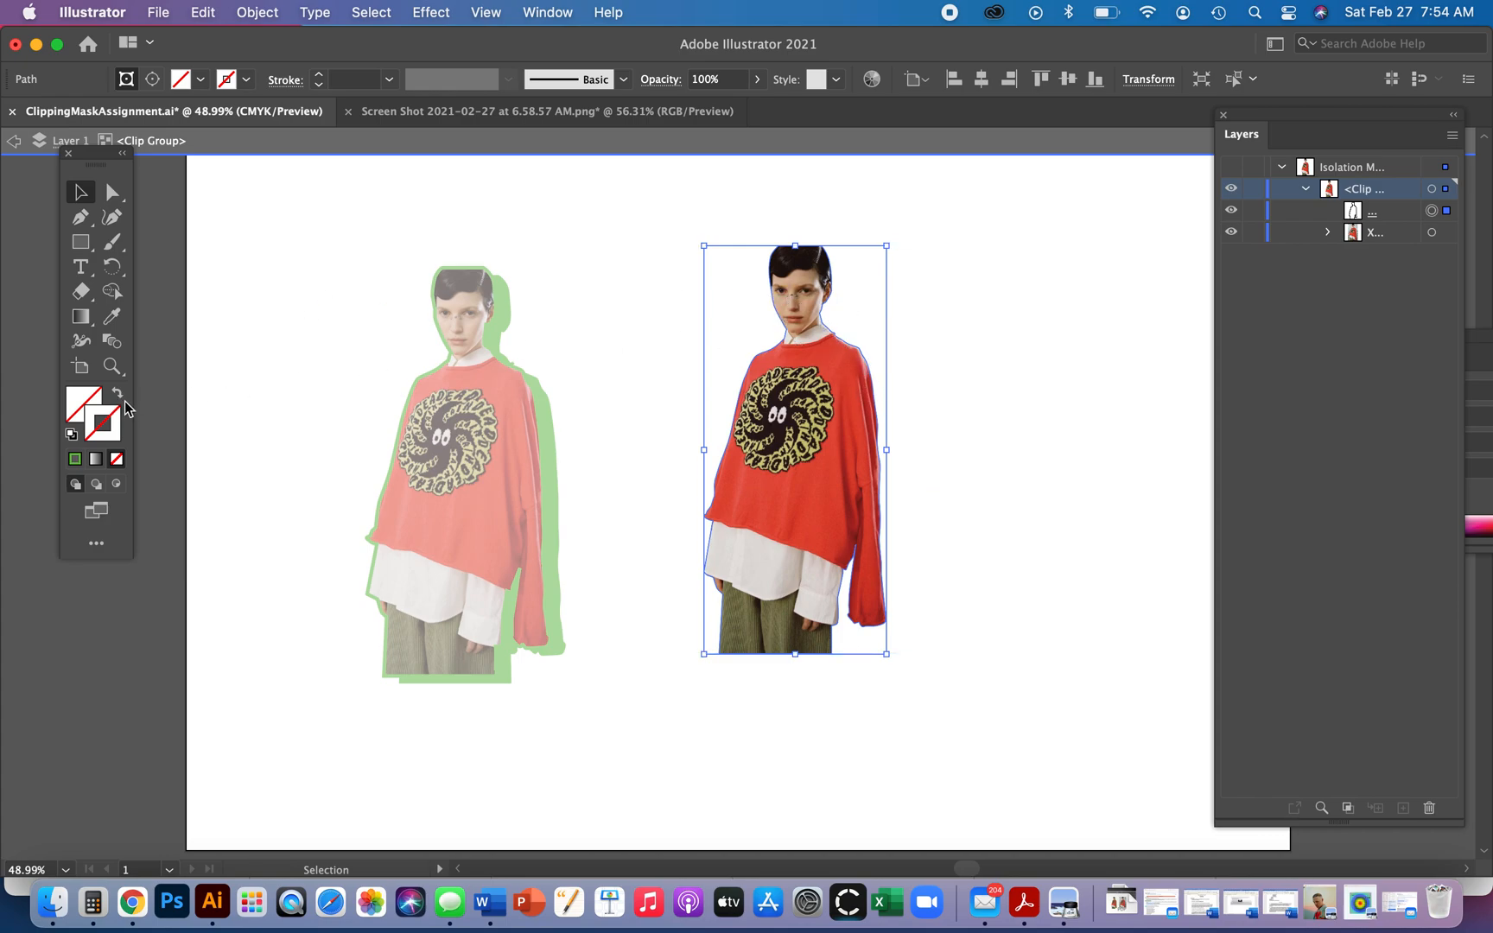
- Give the isolated mask path a green 7 pt stroke and copy the path
{"action": "left_click", "coordinate": [76, 460]}
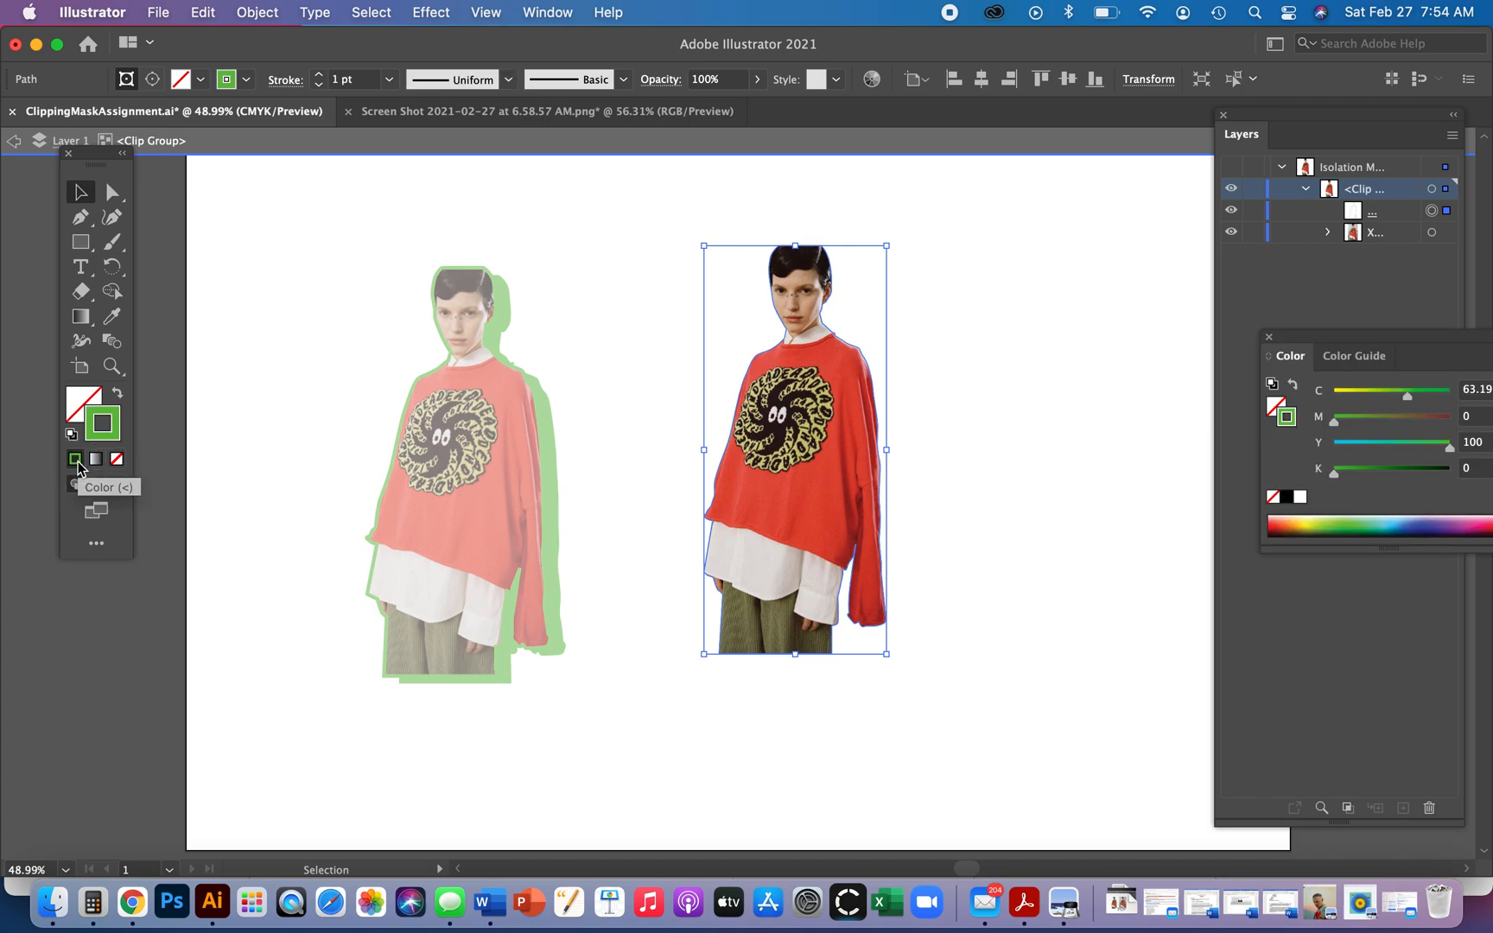
{"action": "left_click", "coordinate": [319, 76]}
{"action": "left_click", "coordinate": [320, 76]}
{"action": "left_click", "coordinate": [319, 76]}
{"action": "left_click", "coordinate": [320, 76]}
{"action": "left_click", "coordinate": [319, 76]}
{"action": "left_click", "coordinate": [319, 76]}
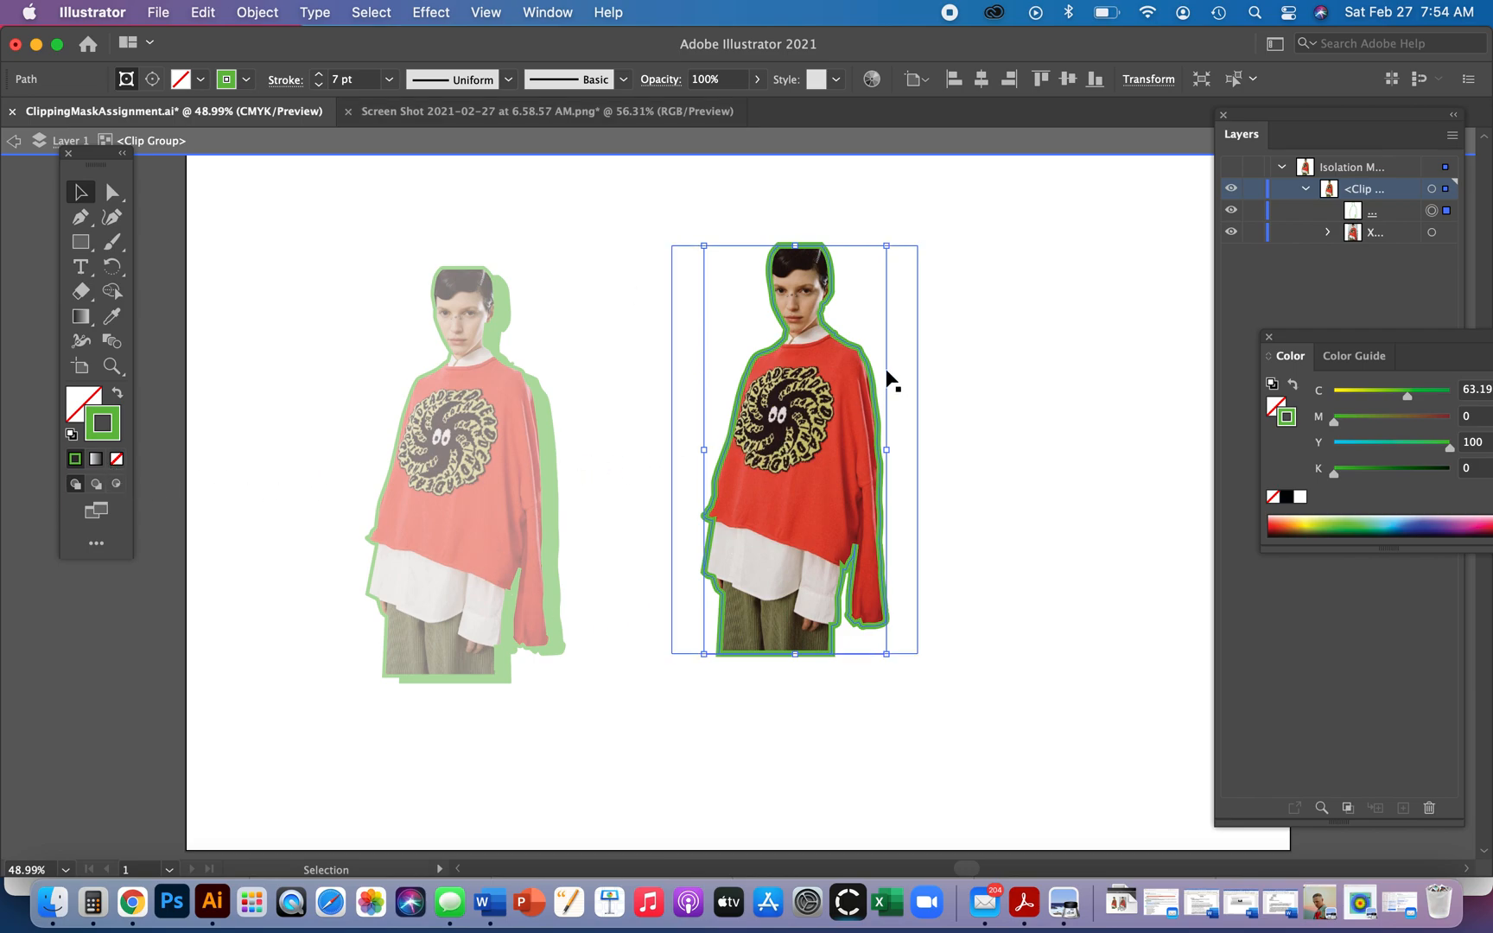
{"action": "key", "text": "super+c"}
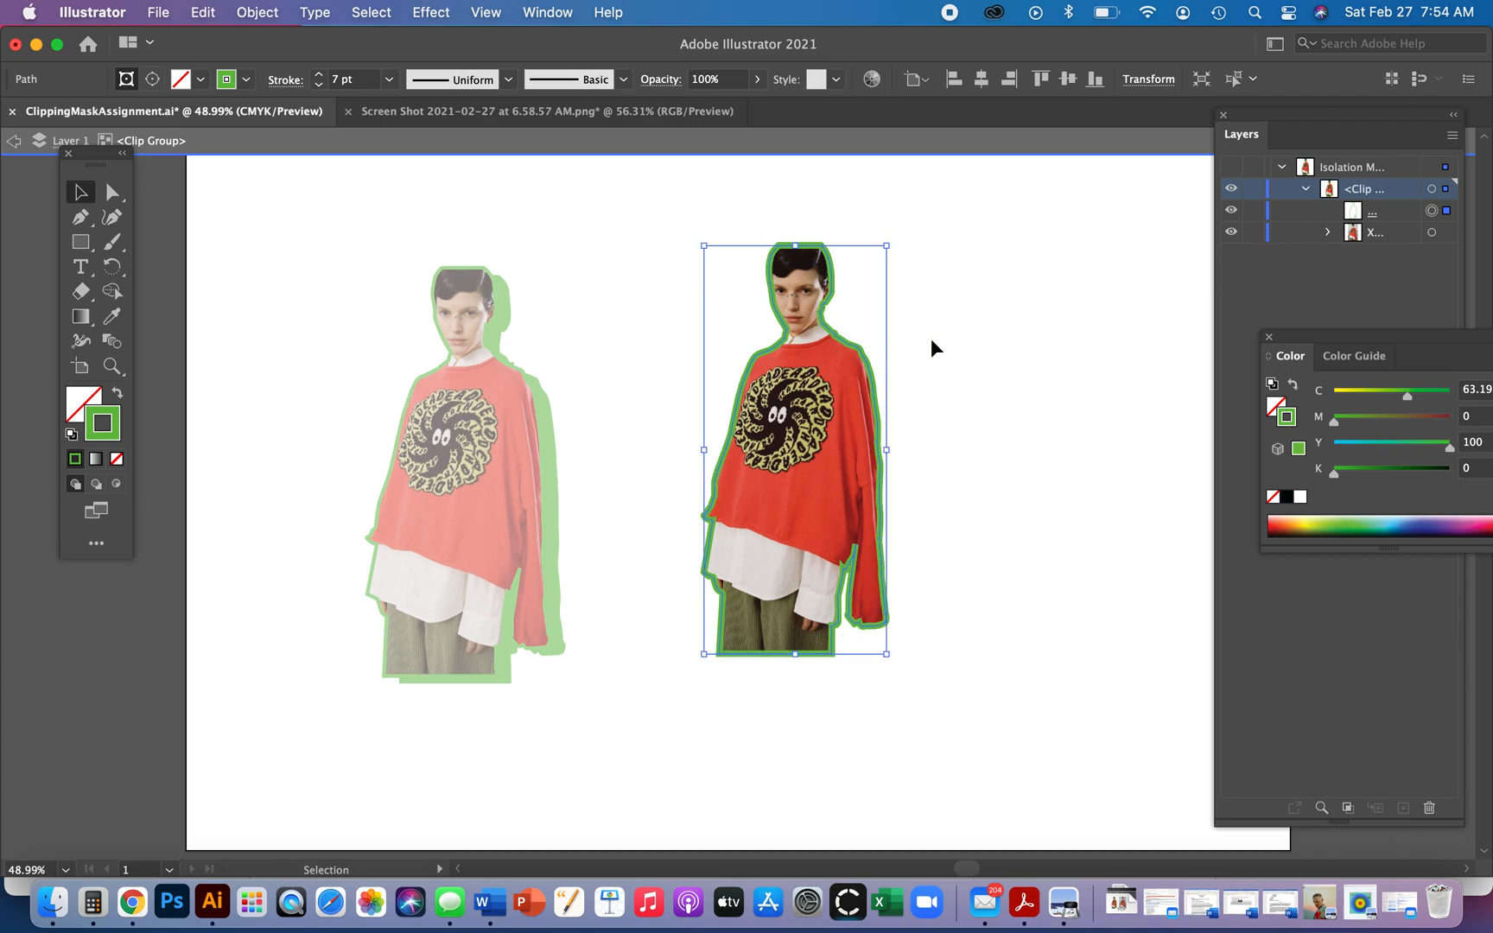
{"action": "double_click", "coordinate": [931, 346]}
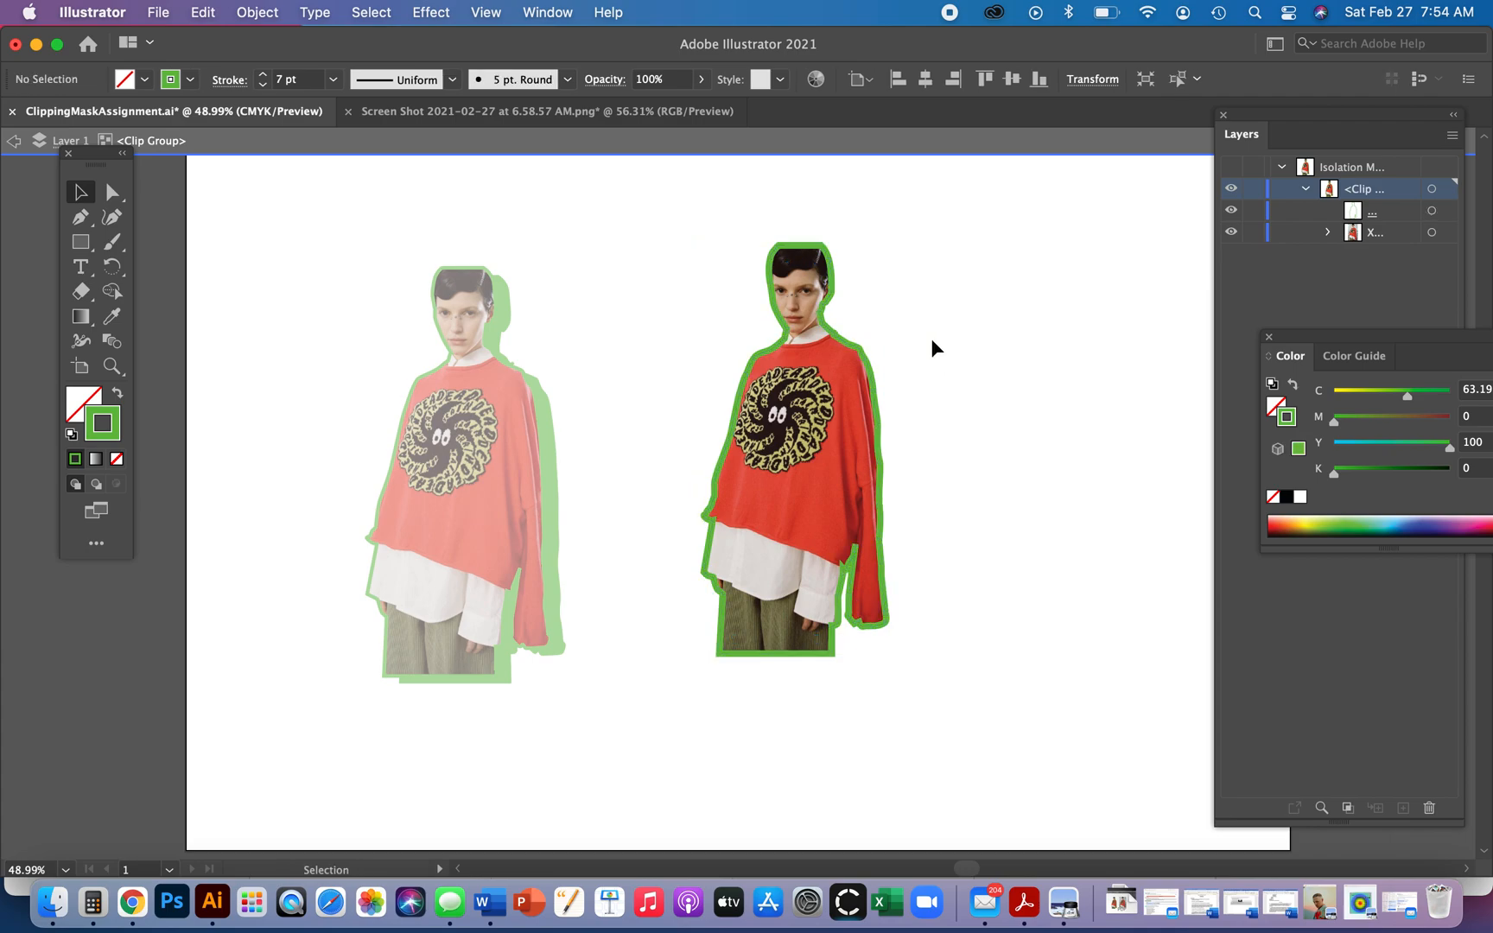
- Select the mask path directly within the clip group and reduce its stroke weight to 1 pt
{"action": "left_click", "coordinate": [114, 196]}
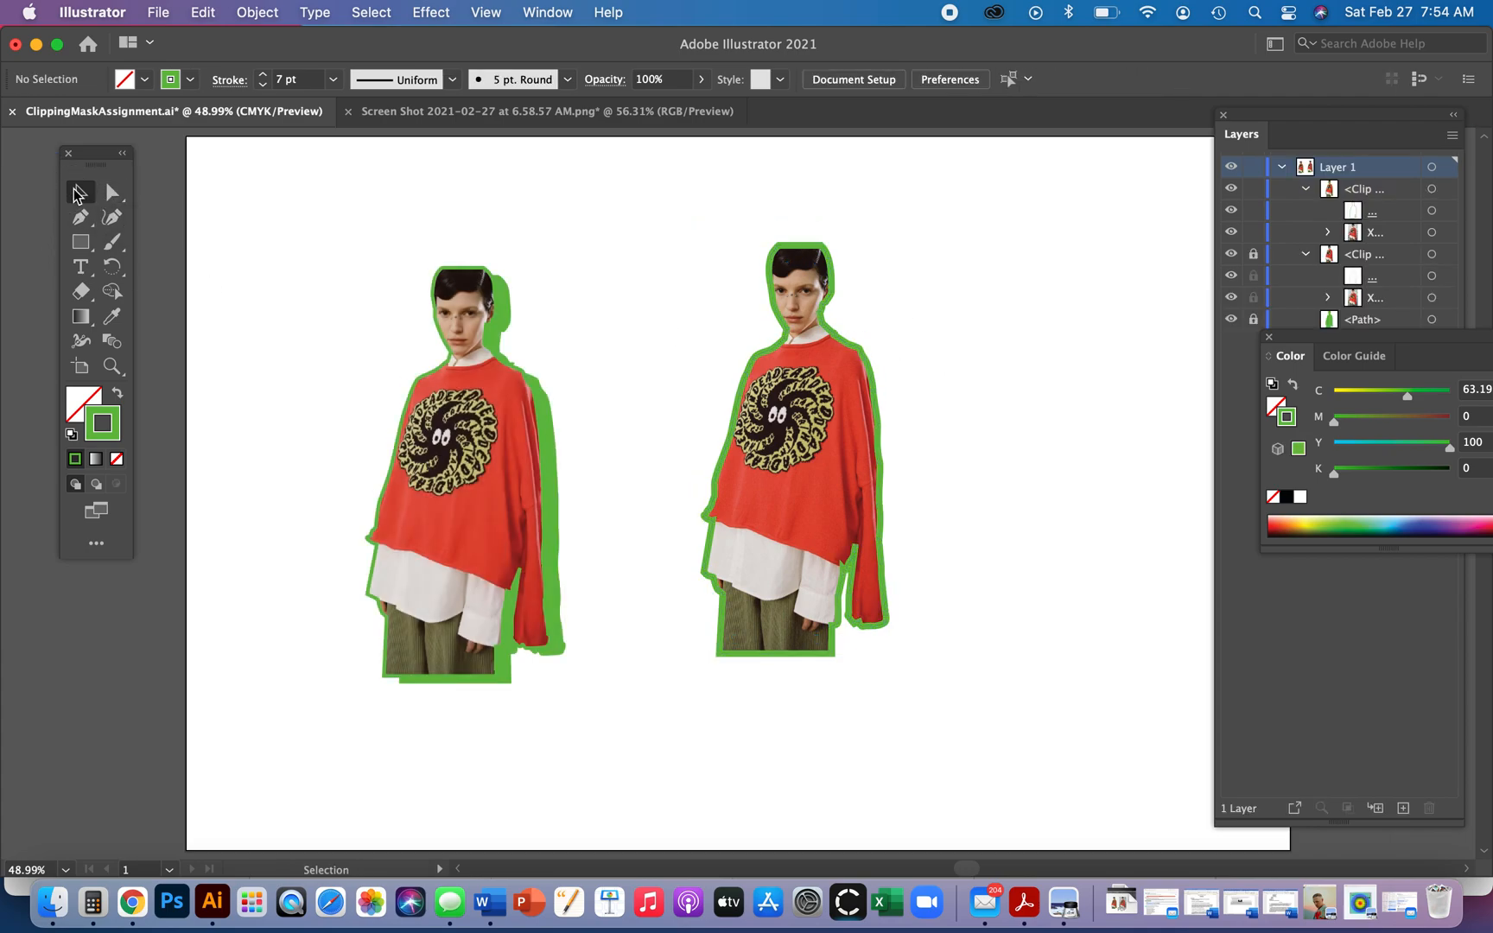
{"action": "left_click", "coordinate": [871, 377]}
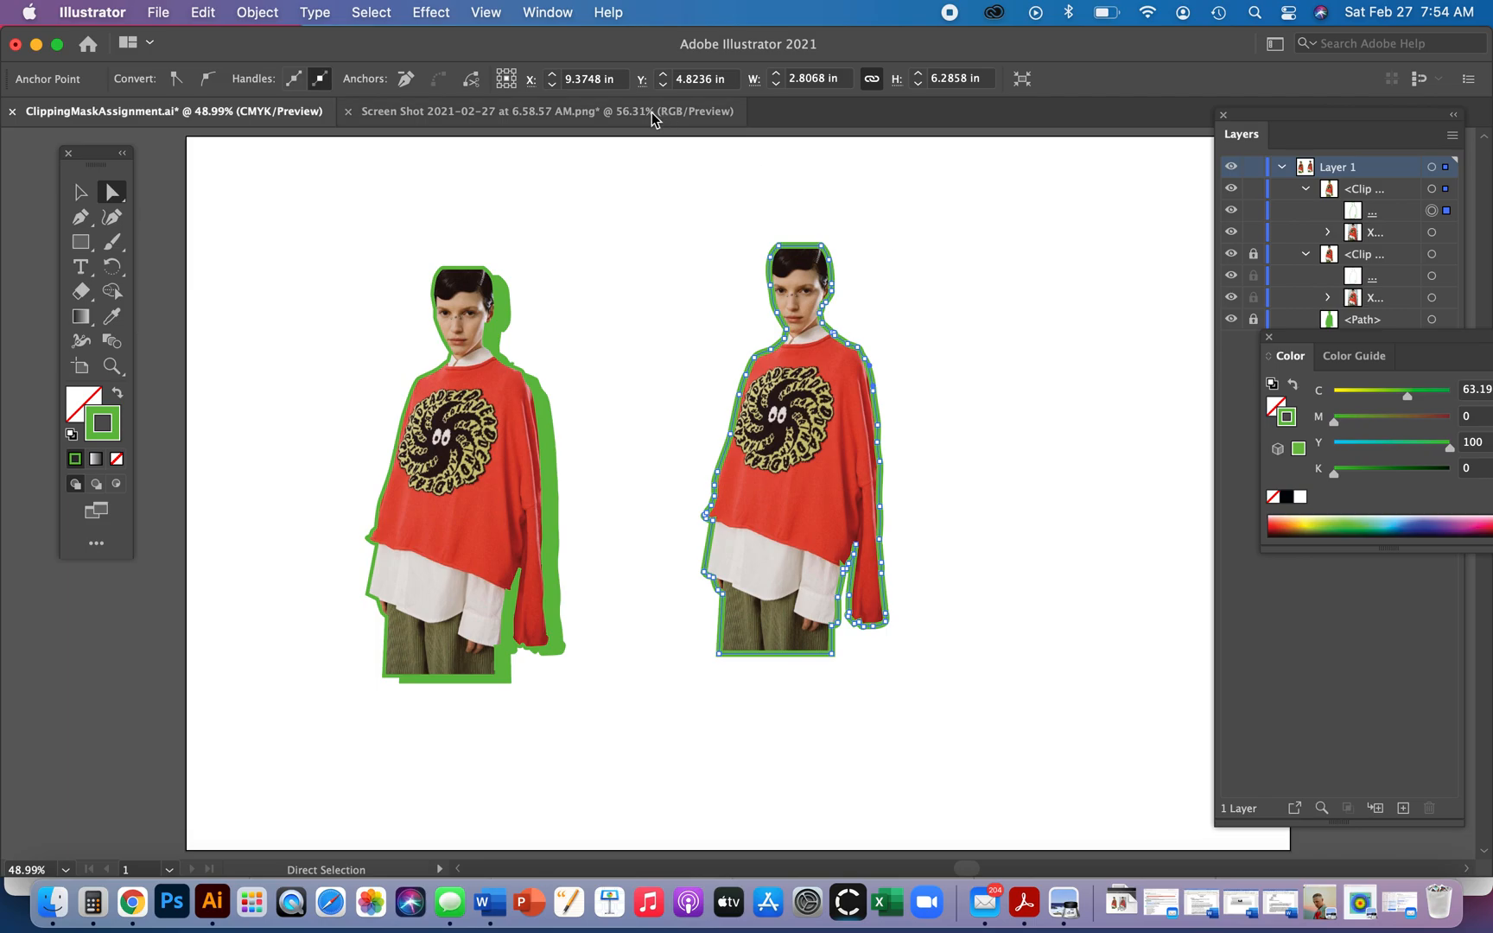
{"action": "left_click", "coordinate": [560, 14]}
{"action": "scroll", "coordinate": [561, 773], "scroll_direction": "down", "scroll_amount": 5}
{"action": "left_click", "coordinate": [596, 594]}
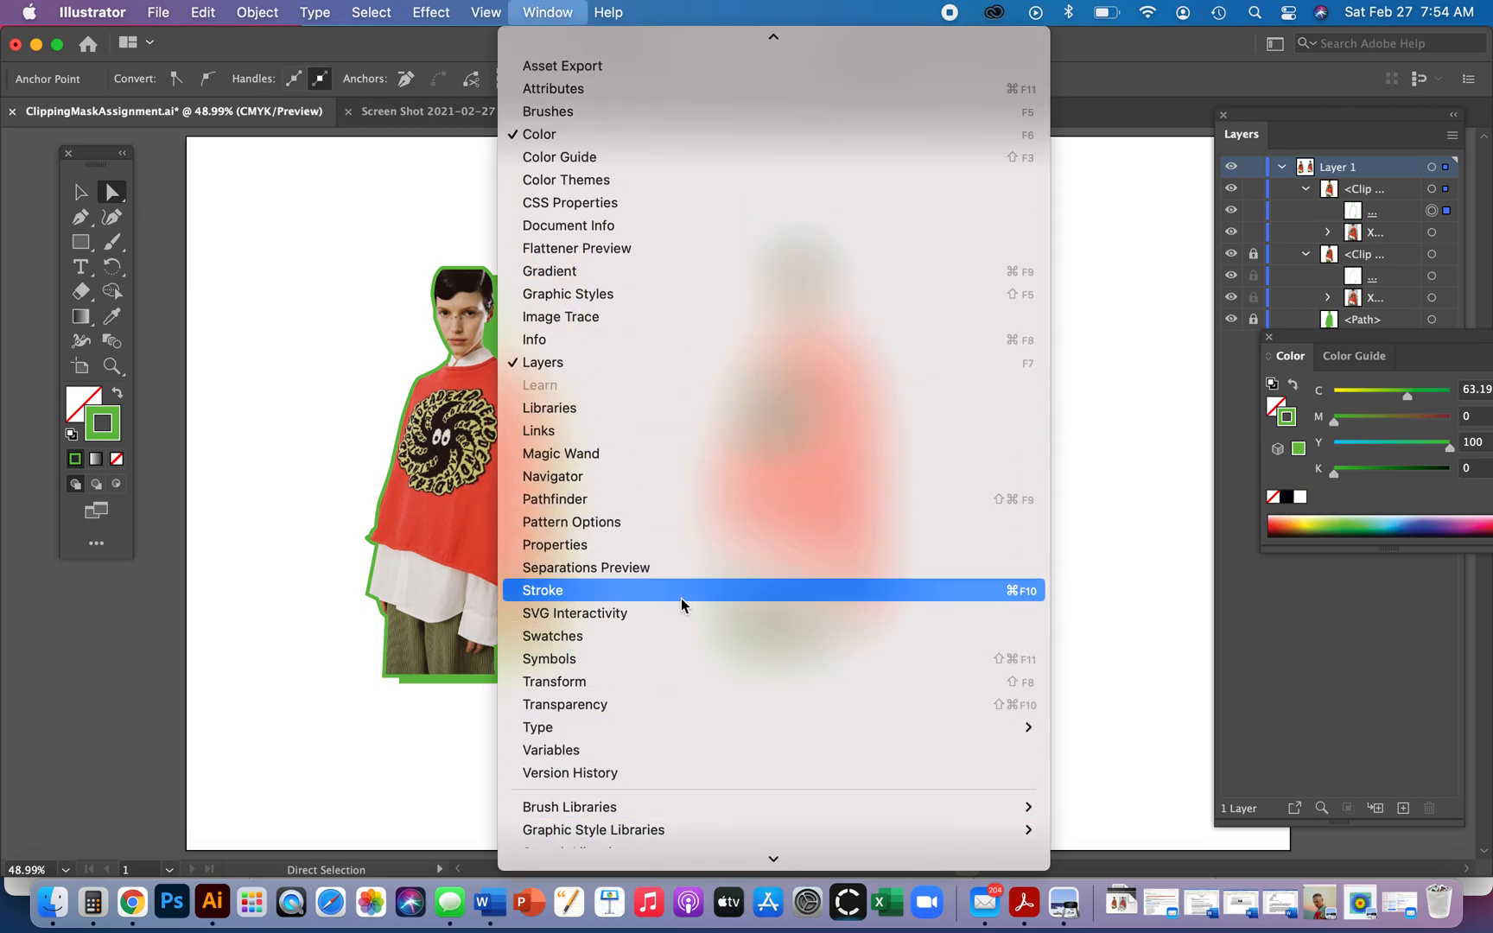
{"action": "left_click", "coordinate": [169, 553]}
{"action": "left_click", "coordinate": [170, 553]}
{"action": "left_click", "coordinate": [169, 553]}
{"action": "left_click", "coordinate": [171, 554]}
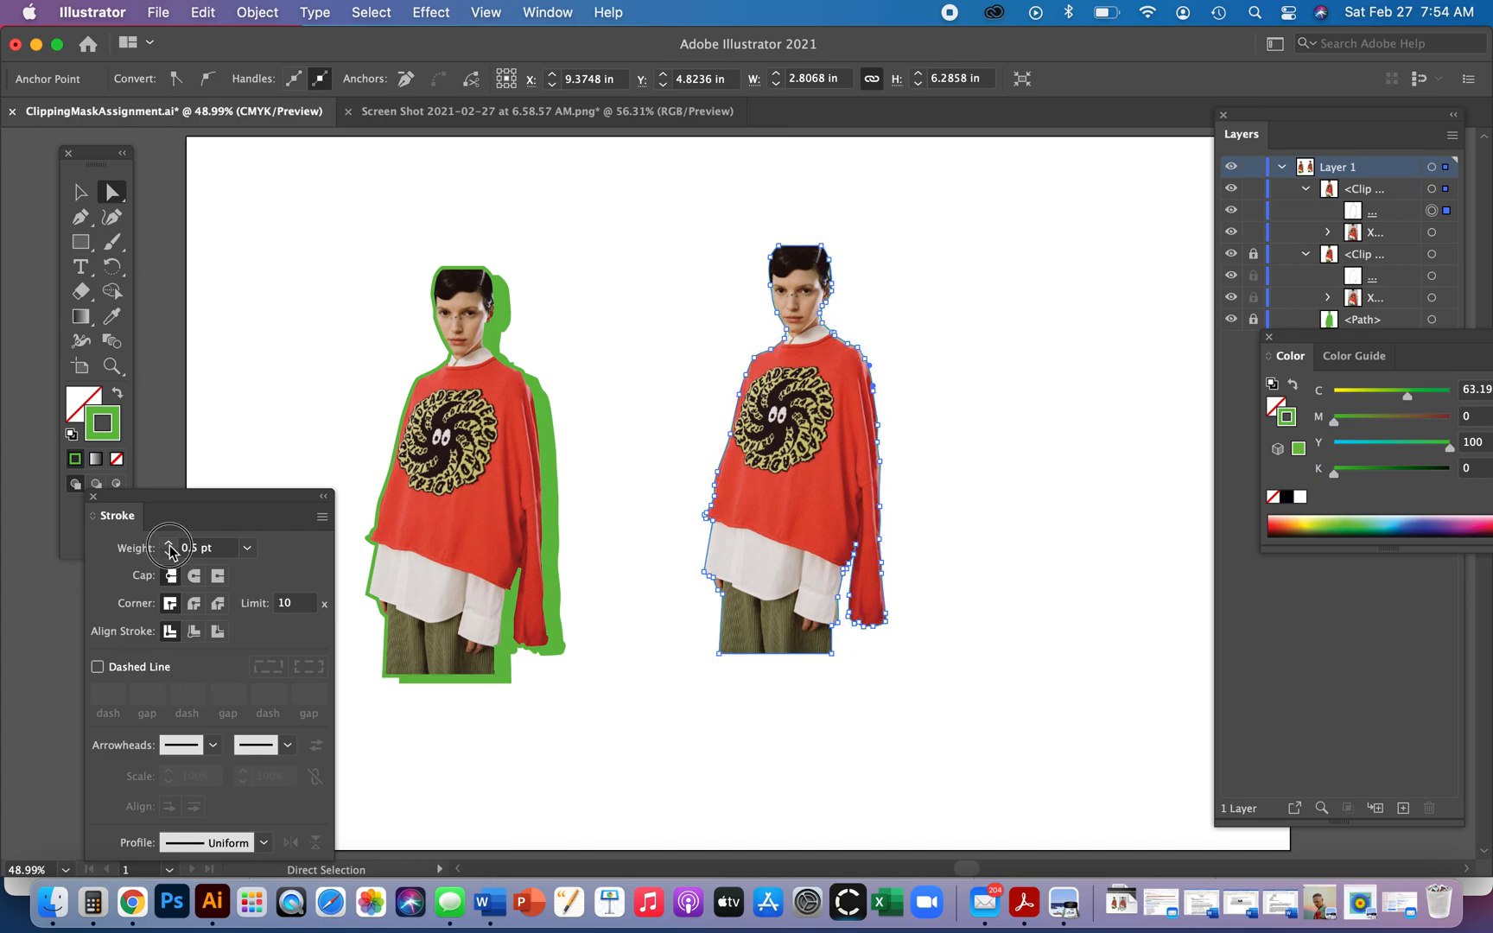
{"action": "left_click", "coordinate": [169, 546]}
- Pull in the stray anchor point beside the shirt collar, and delete it and the adjacent one from the mask path
{"action": "key", "text": "z"}
{"action": "mouse_move", "coordinate": [622, 379]}
{"action": "left_mouse_down"}
{"action": "mouse_move", "coordinate": [883, 567]}
{"action": "mouse_move", "coordinate": [982, 679]}
{"action": "mouse_move", "coordinate": [714, 480]}
{"action": "mouse_move", "coordinate": [479, 350]}
{"action": "left_mouse_up"}
{"action": "left_click", "coordinate": [512, 407]}
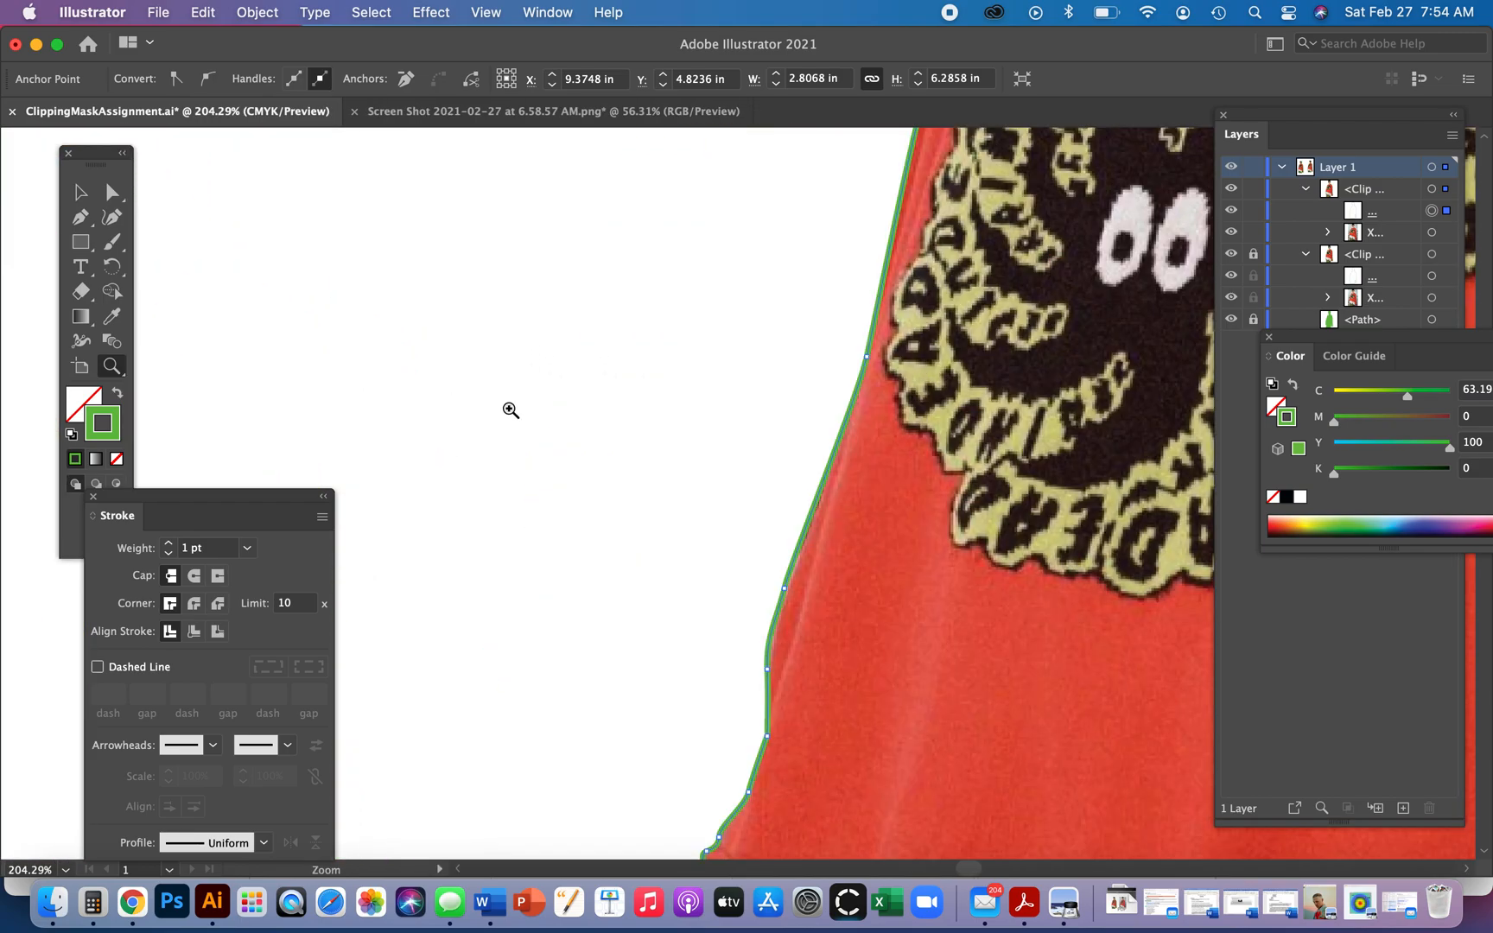
{"action": "left_click", "coordinate": [717, 501], "text": "alt"}
{"action": "left_click", "coordinate": [736, 473], "text": "alt"}
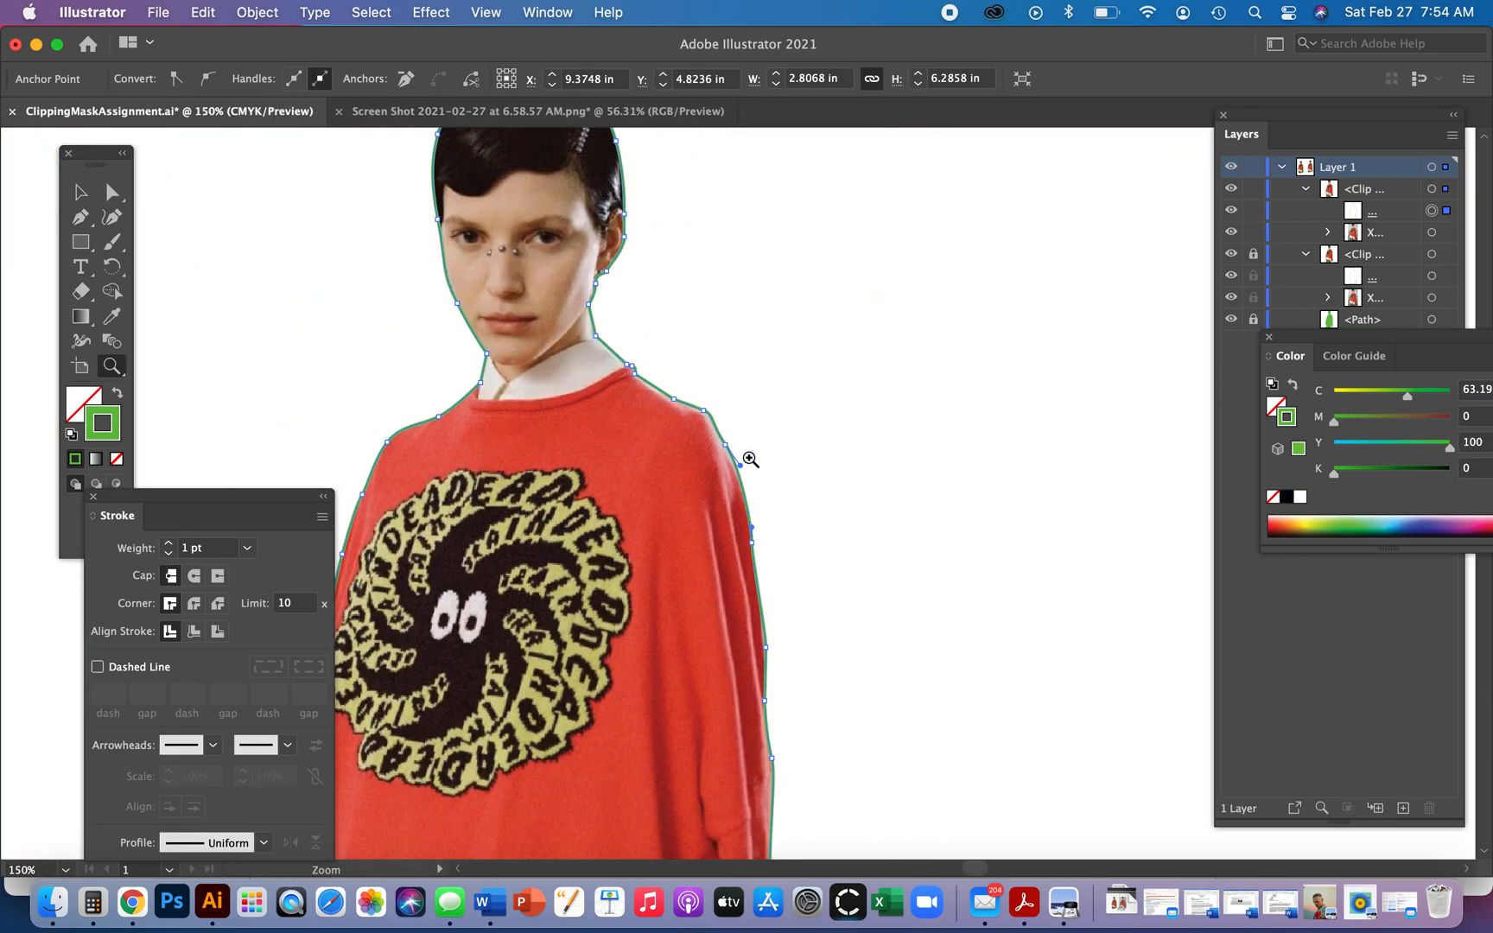
{"action": "key", "text": "a"}
{"action": "left_click", "coordinate": [804, 371]}
{"action": "left_click_drag", "start_coordinate": [799, 372], "coordinate": [960, 437]}
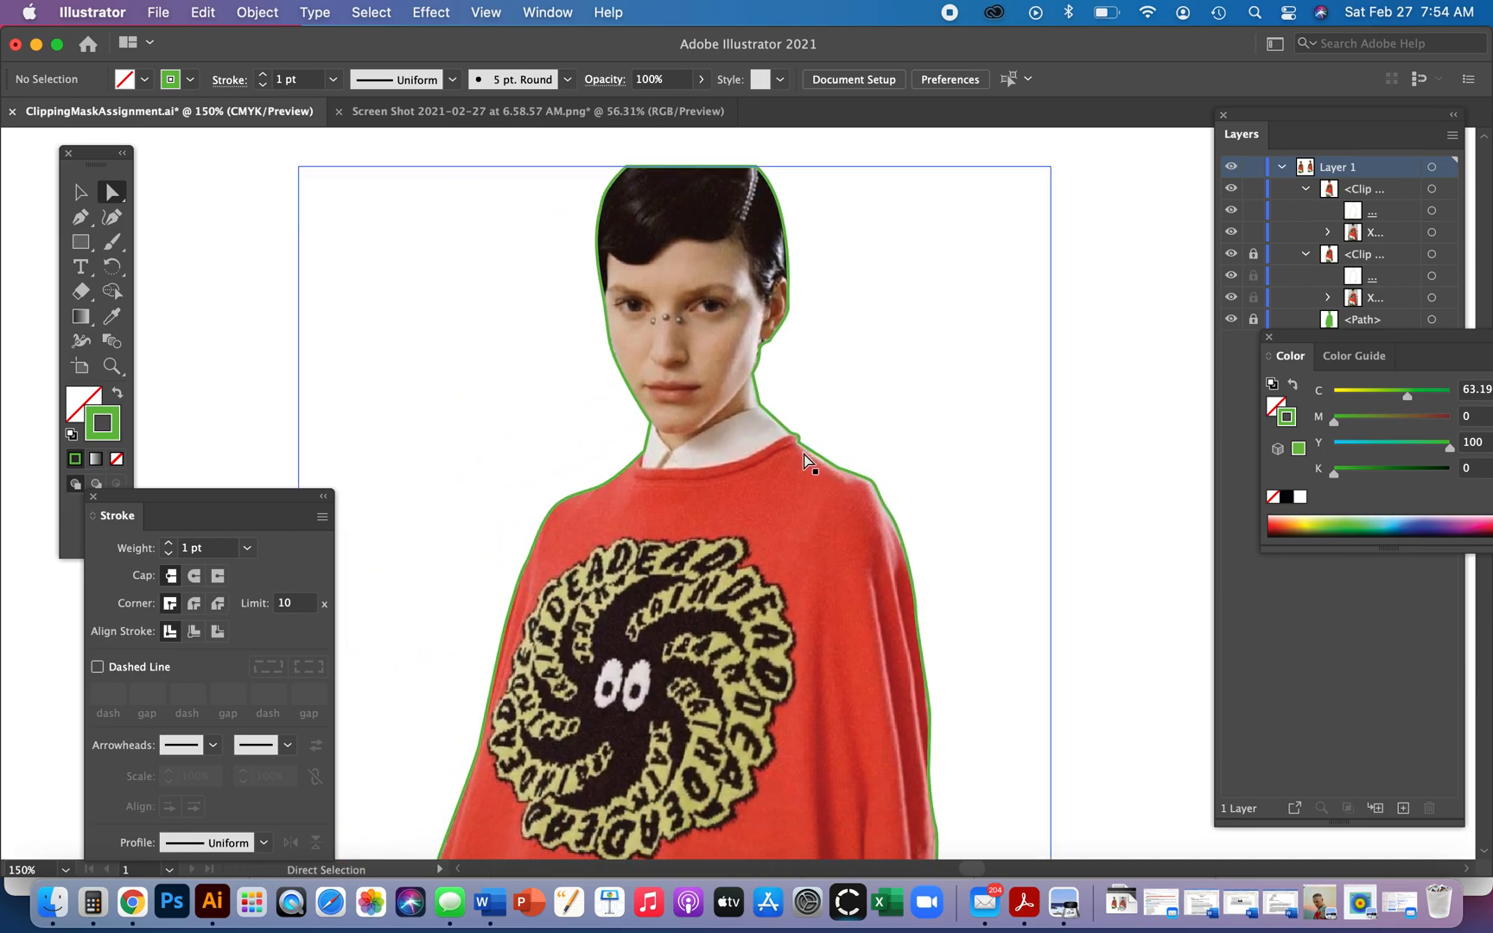
{"action": "key", "text": "z"}
{"action": "left_click_drag", "start_coordinate": [781, 417], "coordinate": [1103, 744]}
{"action": "key", "text": "a"}
{"action": "left_click", "coordinate": [906, 435]}
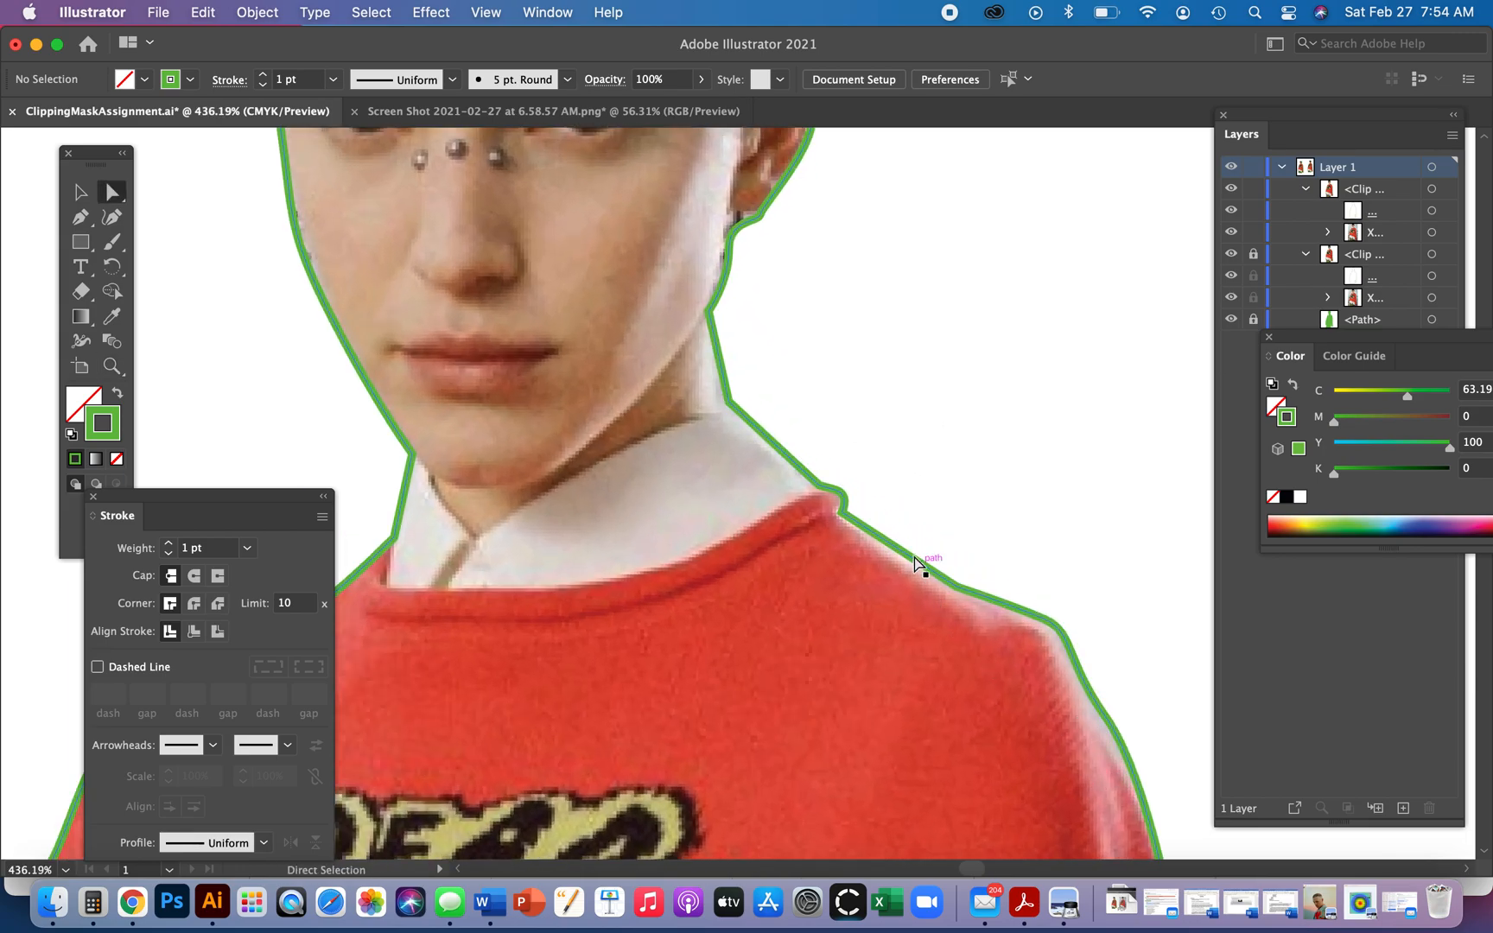
{"action": "left_click", "coordinate": [834, 491]}
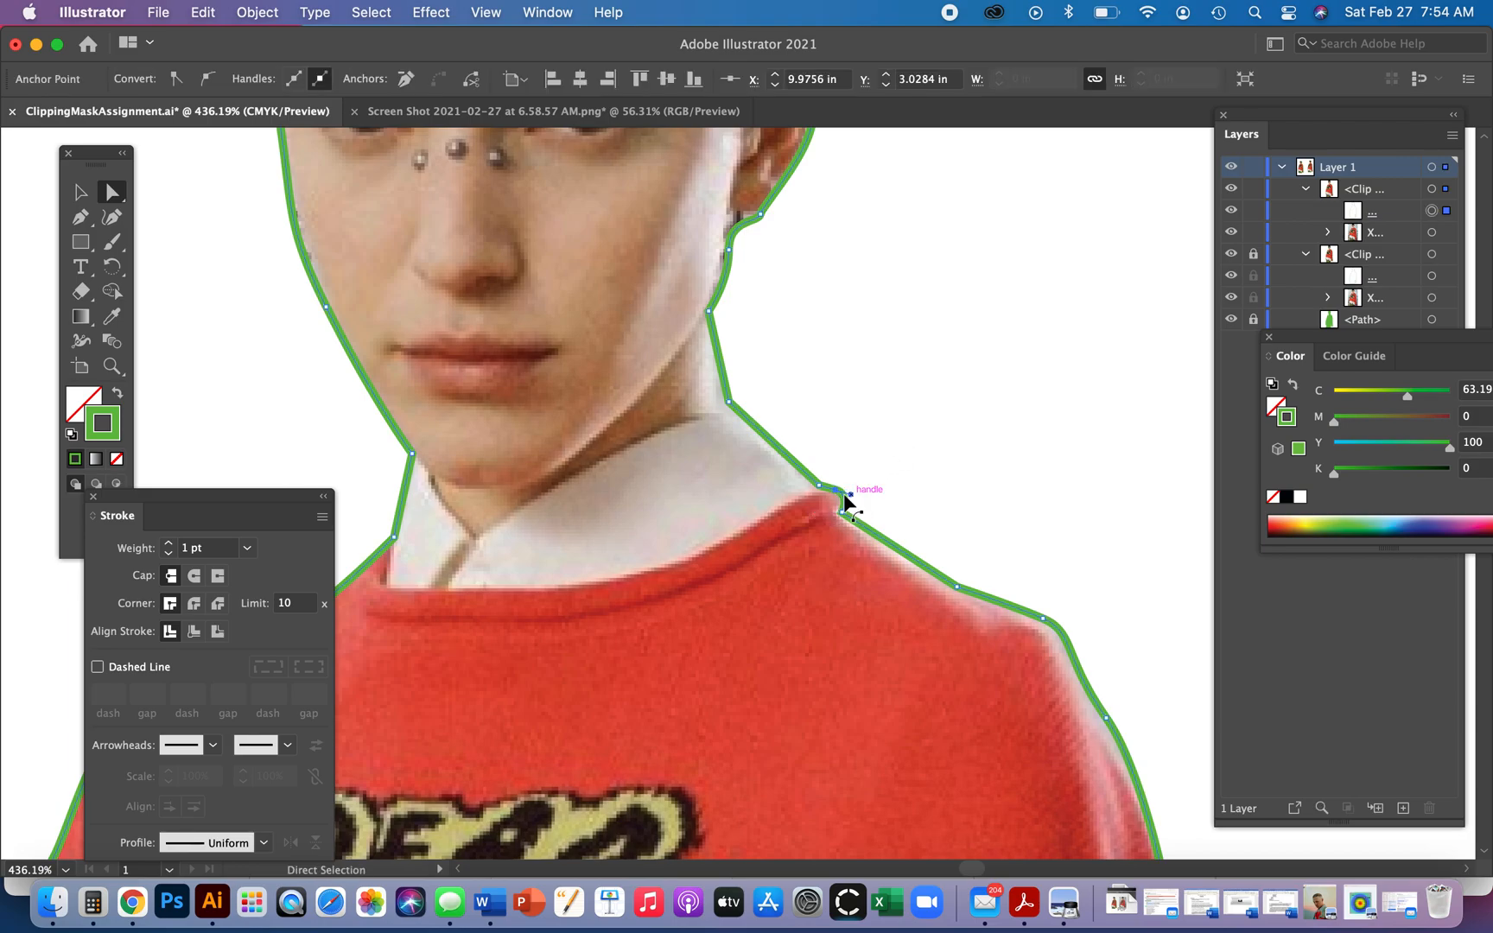
{"action": "left_click_drag", "start_coordinate": [836, 494], "coordinate": [835, 509]}
{"action": "key", "text": "minus"}
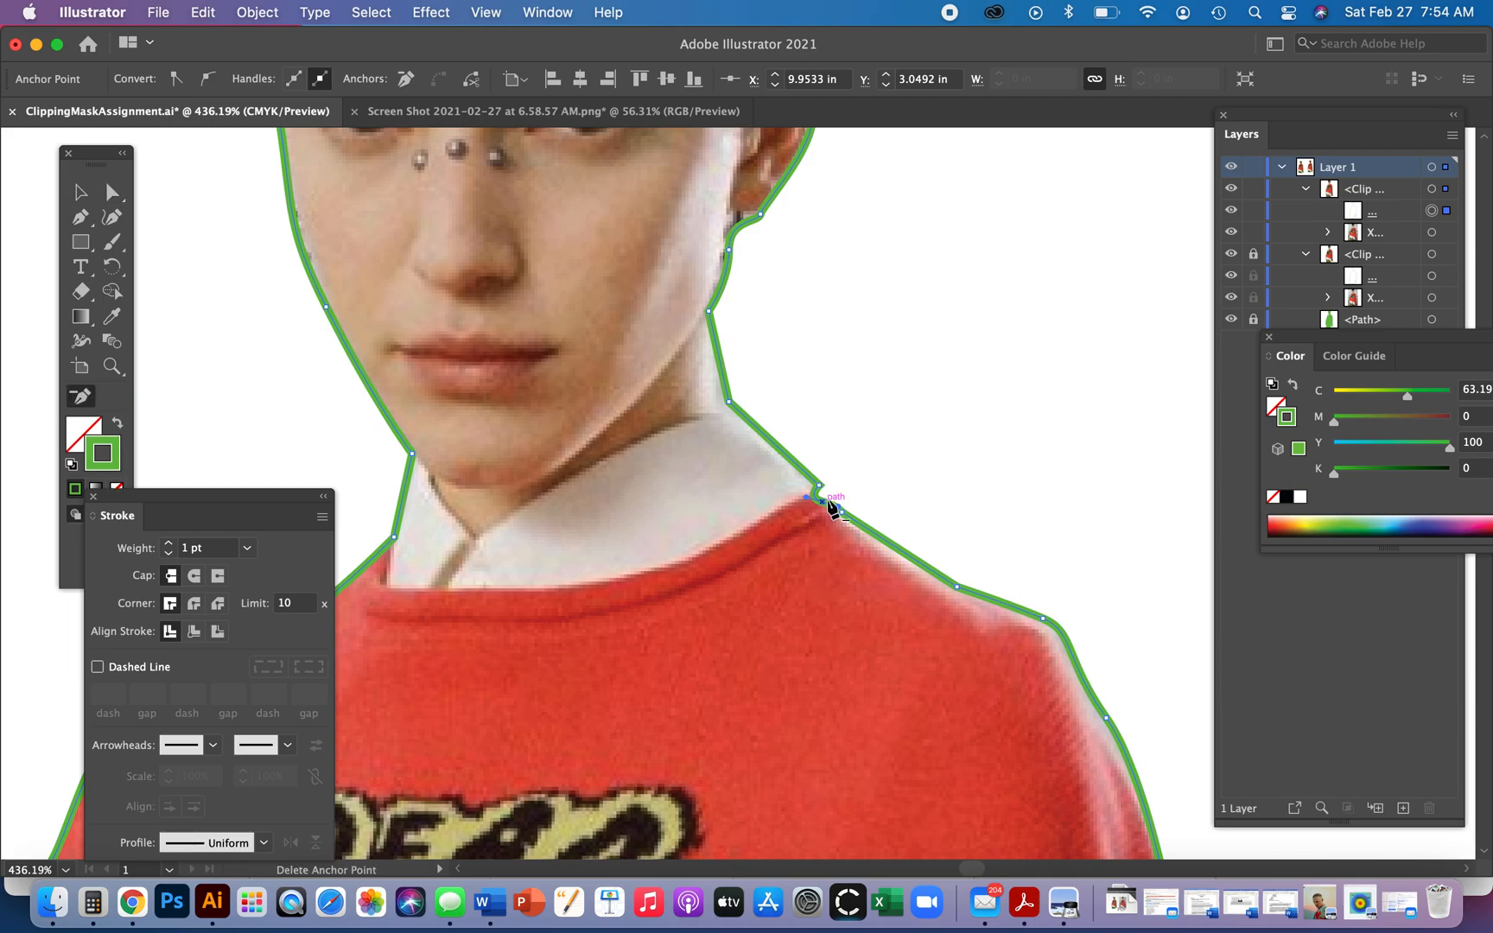
{"action": "left_click", "coordinate": [826, 504]}
{"action": "left_click", "coordinate": [842, 513]}
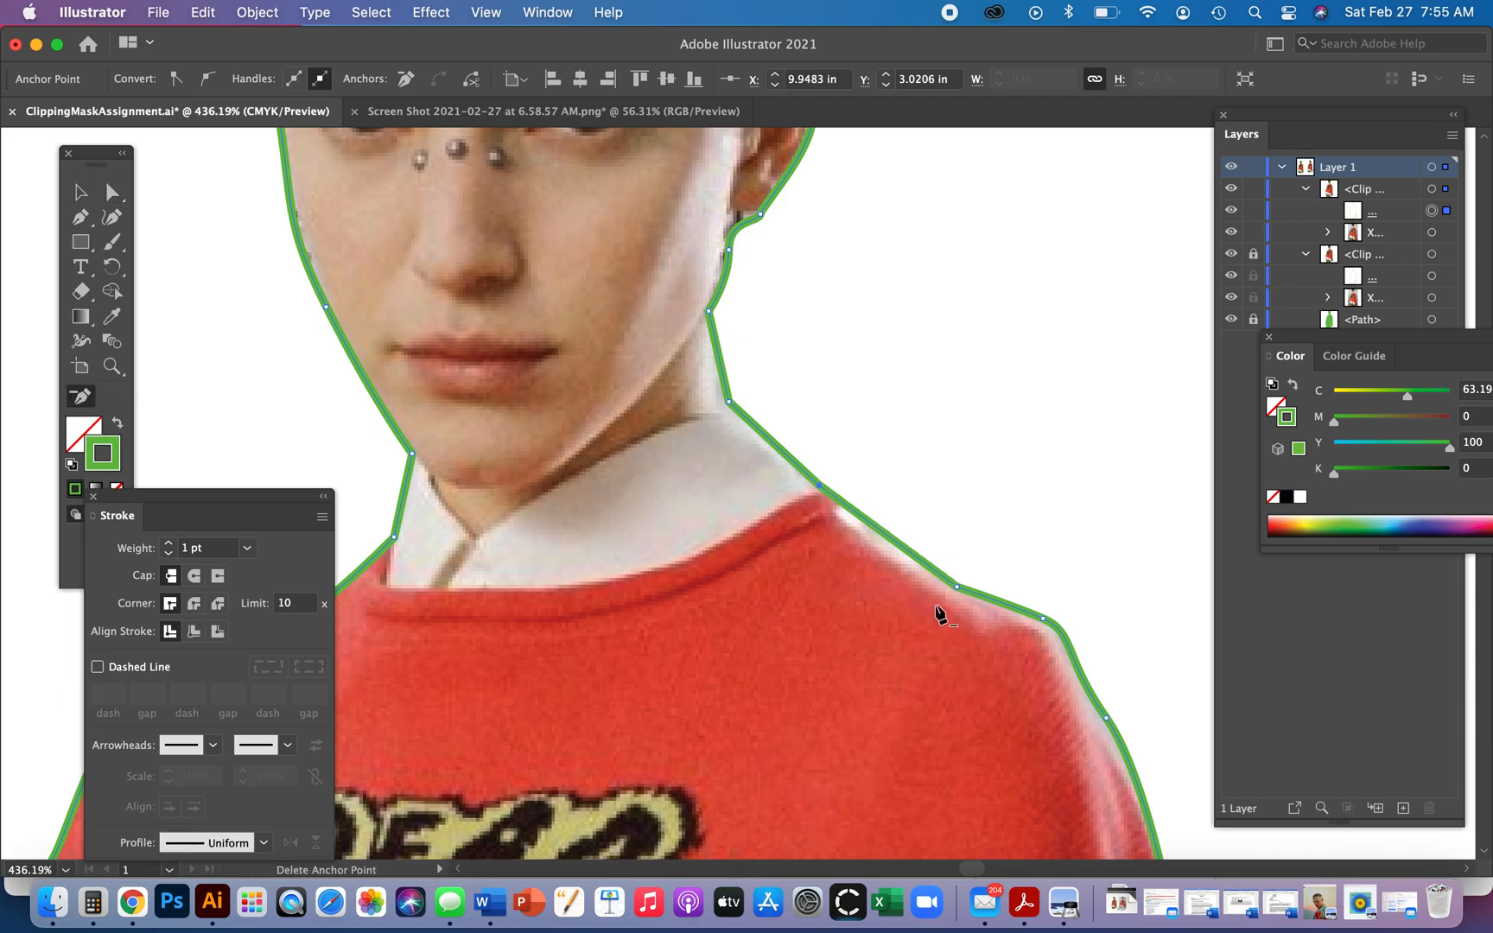
- Add an anchor point between the collar and the shoulder, and move it inward onto the sweater edge
{"action": "key", "text": "plus"}
{"action": "left_click", "coordinate": [884, 533]}
{"action": "key", "text": "a"}
{"action": "left_click_drag", "start_coordinate": [884, 533], "coordinate": [842, 532]}
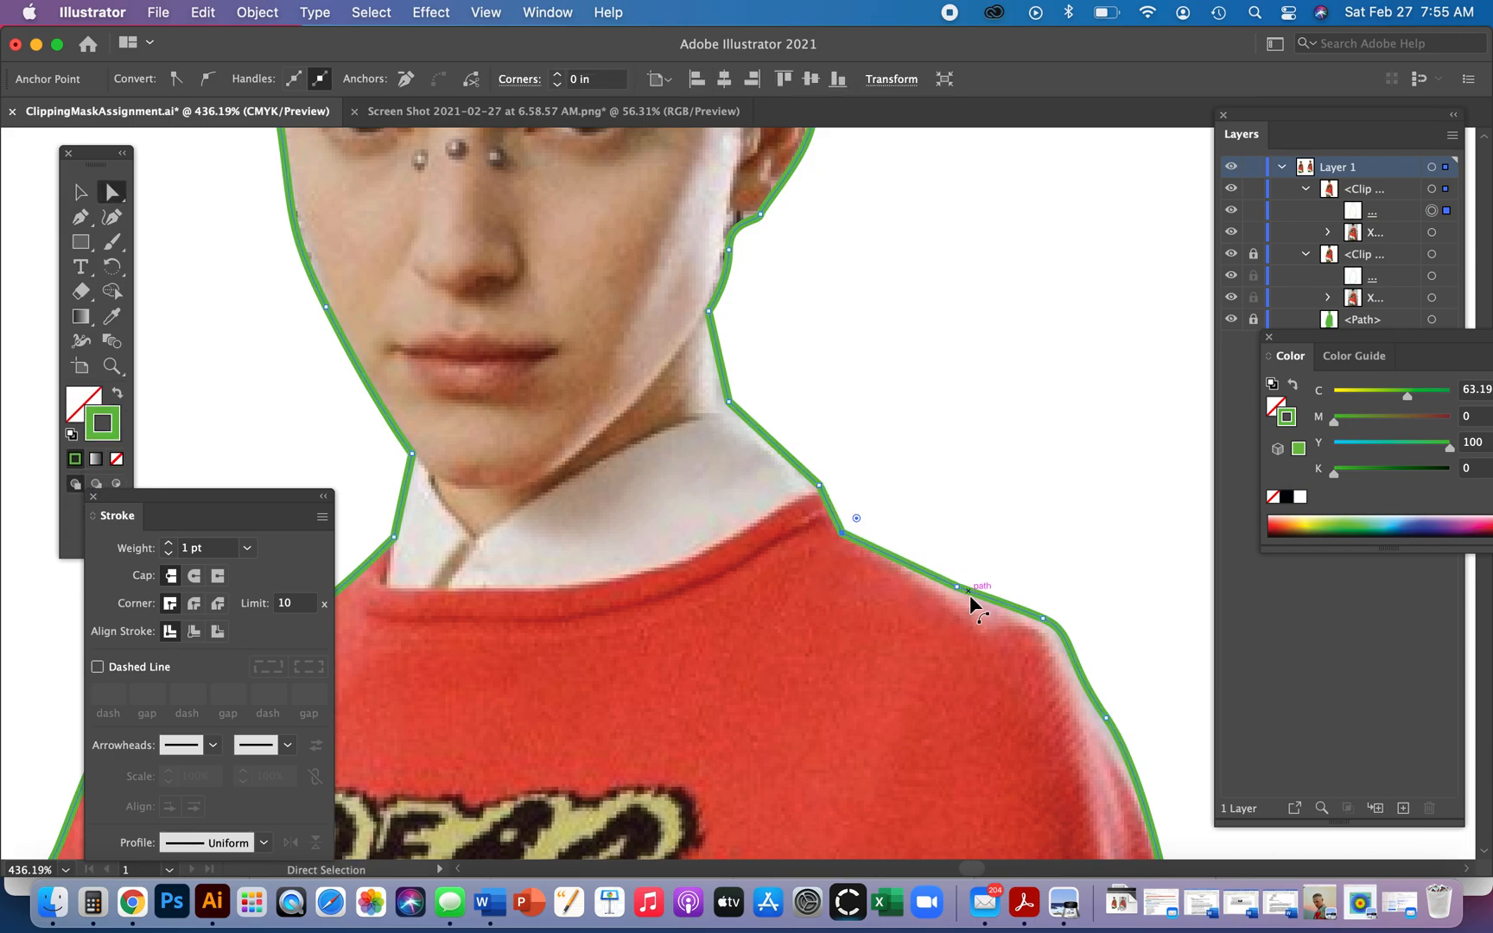
{"action": "left_click", "coordinate": [983, 513]}
{"action": "key", "text": "super+0"}
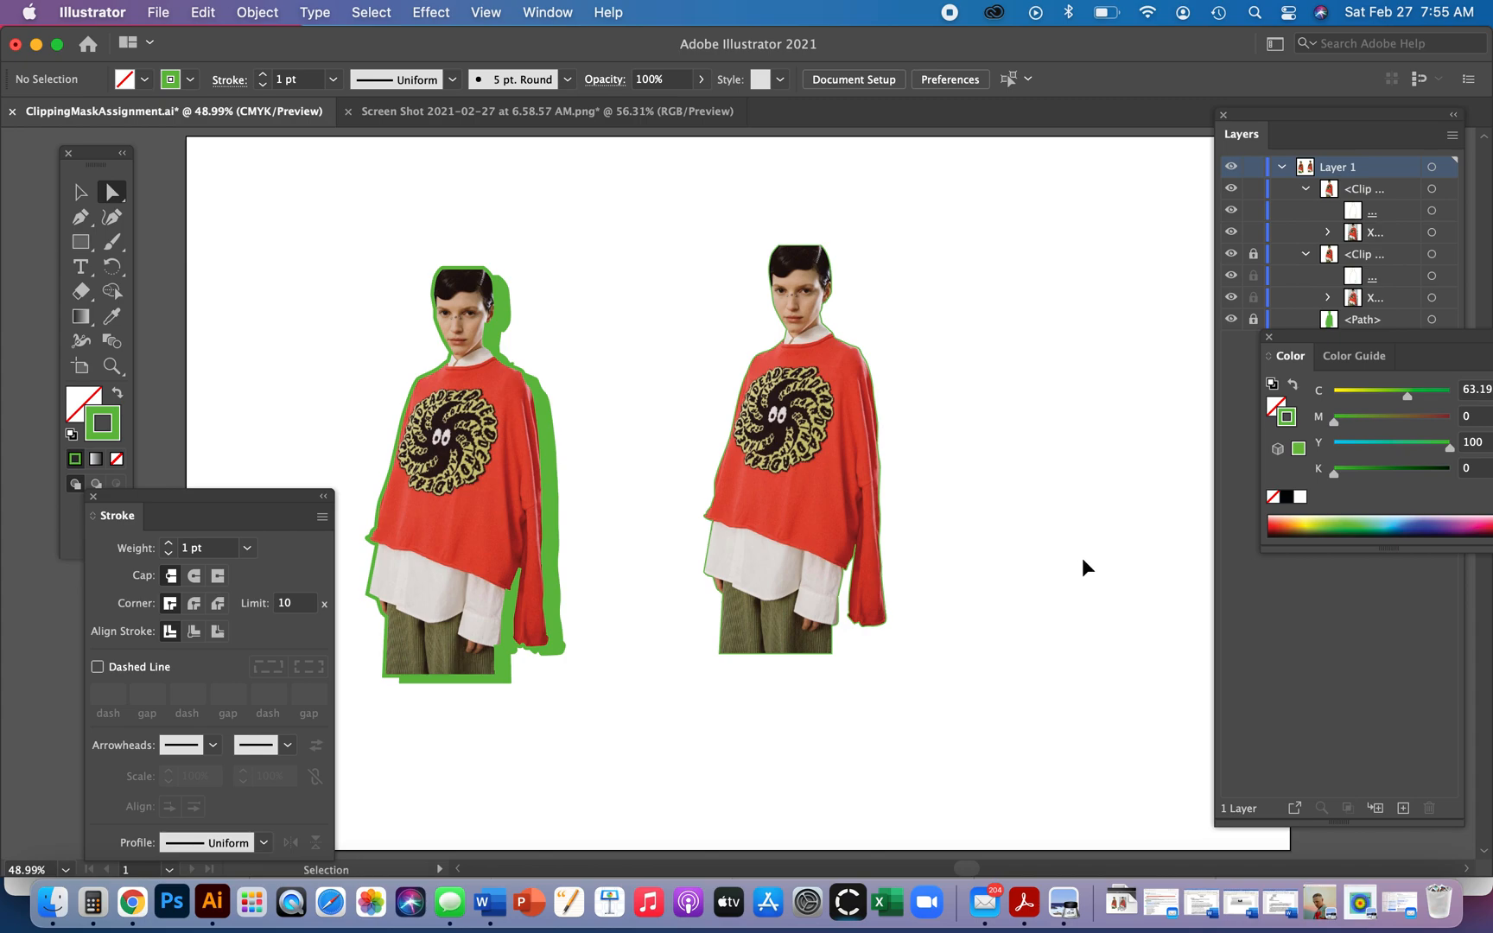
- Paste the copied 7 pt outline and place it to the right of the clipped figure
{"action": "key", "text": "super+v"}
{"action": "key", "text": "v"}
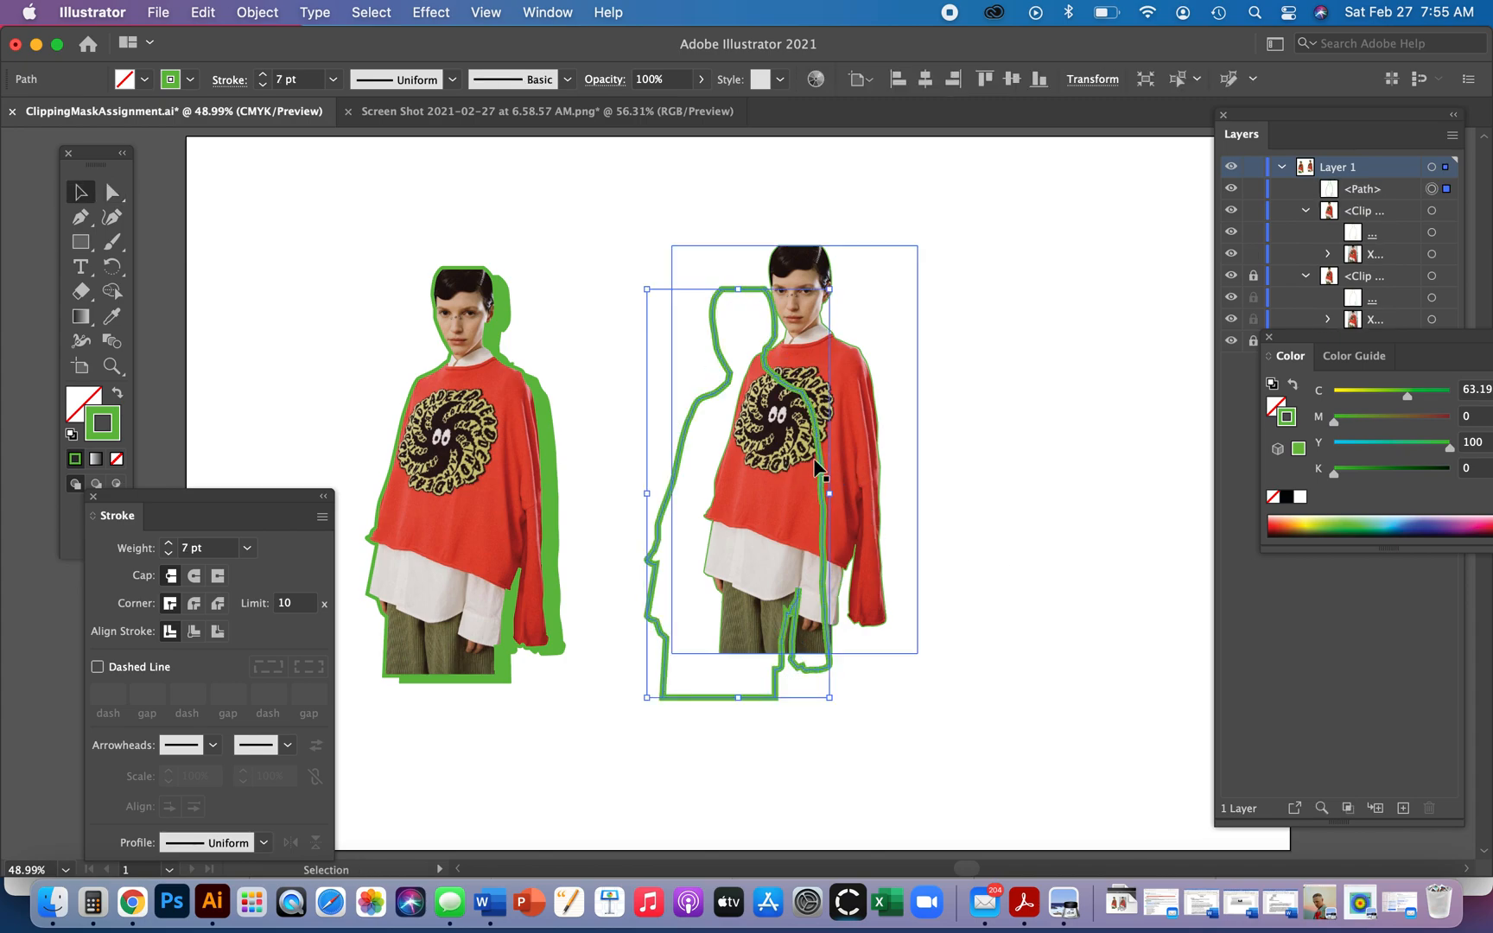
{"action": "left_click_drag", "start_coordinate": [825, 462], "coordinate": [1088, 432]}
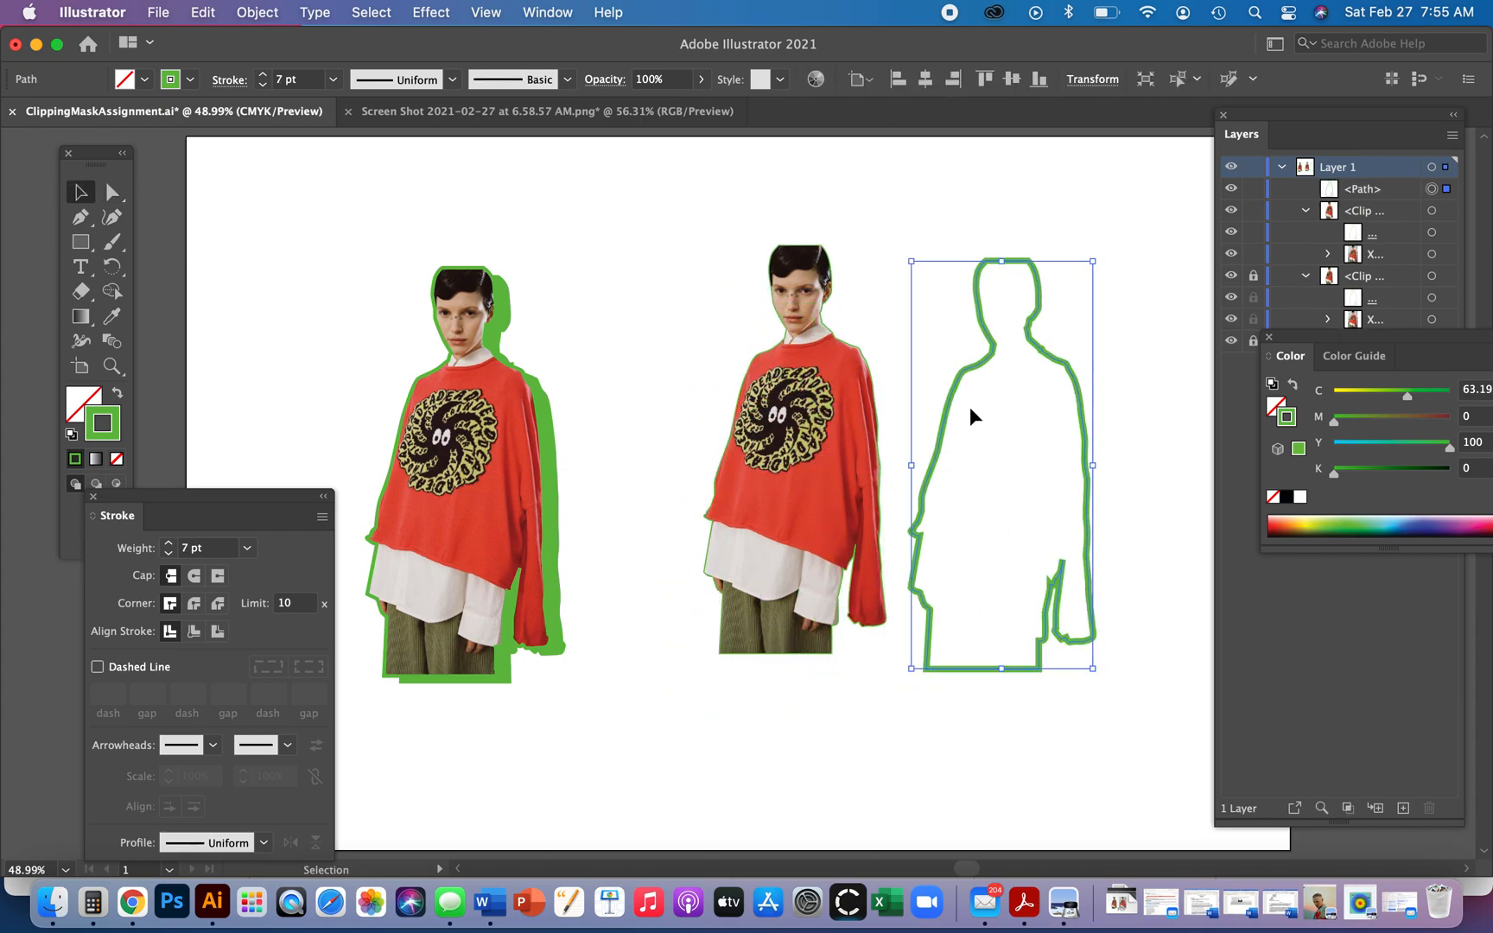
- Fill the pasted outline with the same green as its stroke to form a solid silhouette
{"action": "left_click", "coordinate": [91, 410]}
{"action": "left_click", "coordinate": [74, 460]}
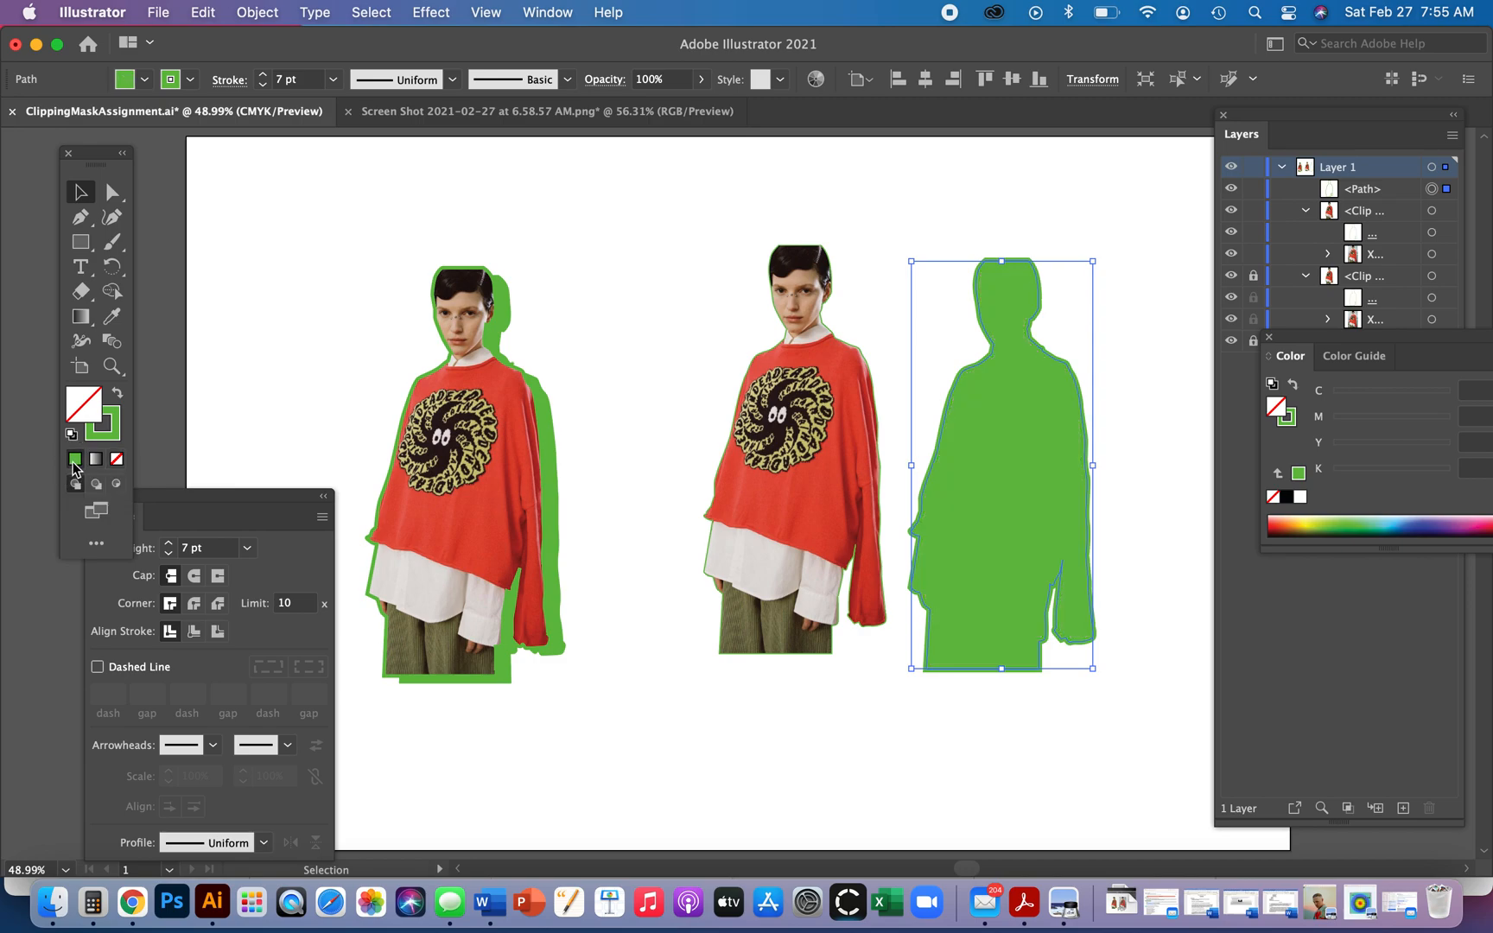
{"action": "left_click", "coordinate": [904, 192]}
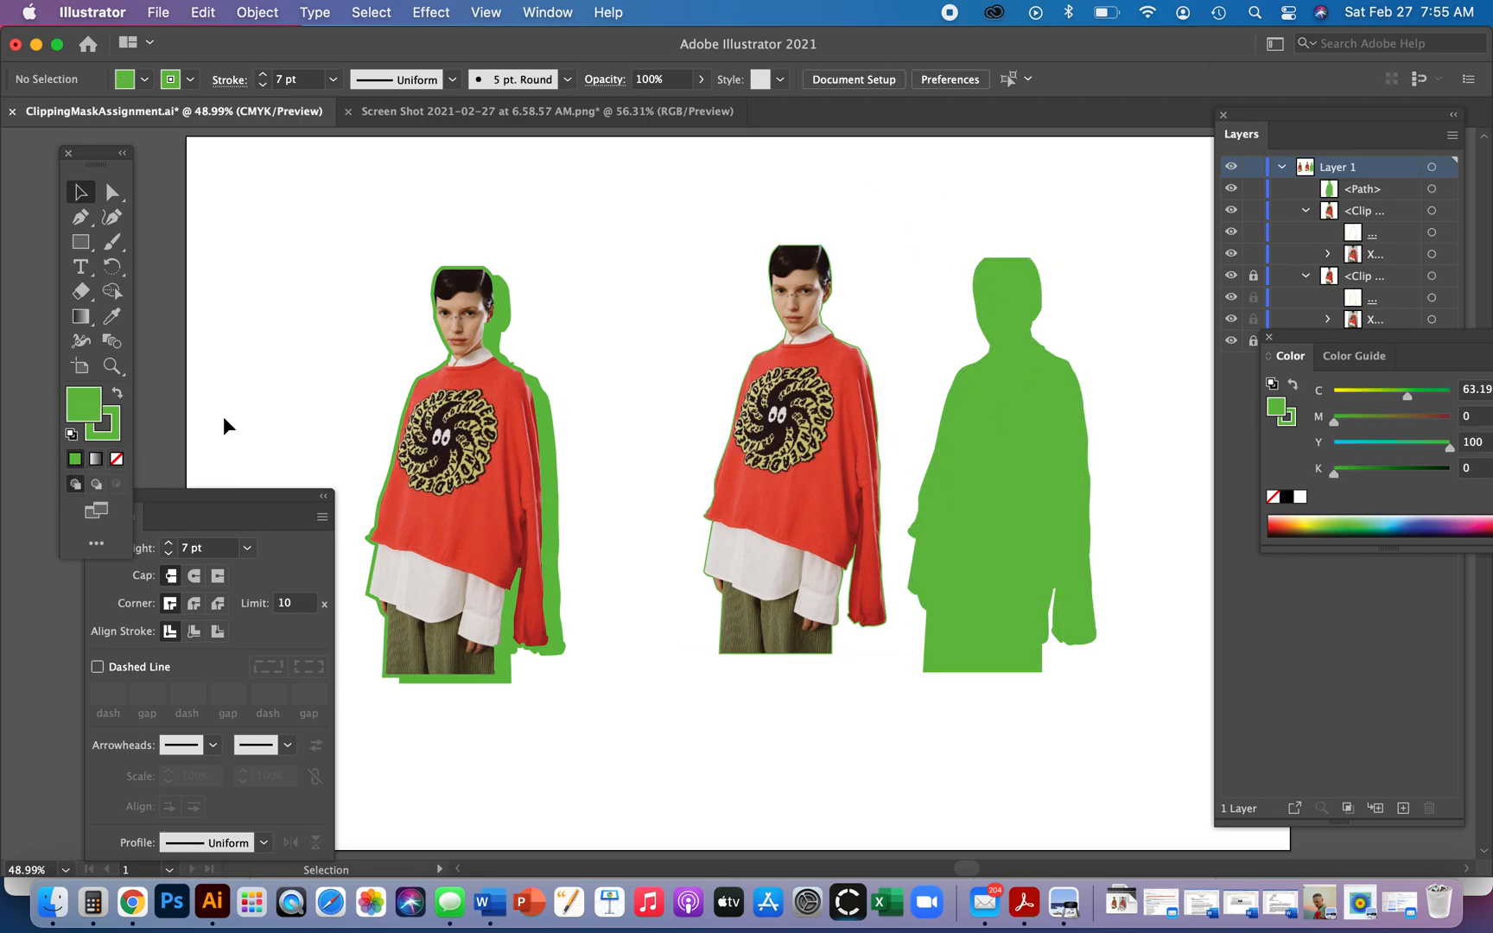
- Remove the stroke from the solid green silhouette and place it behind the second clipped figure, at the back of the stacking order
{"action": "left_click", "coordinate": [1056, 433]}
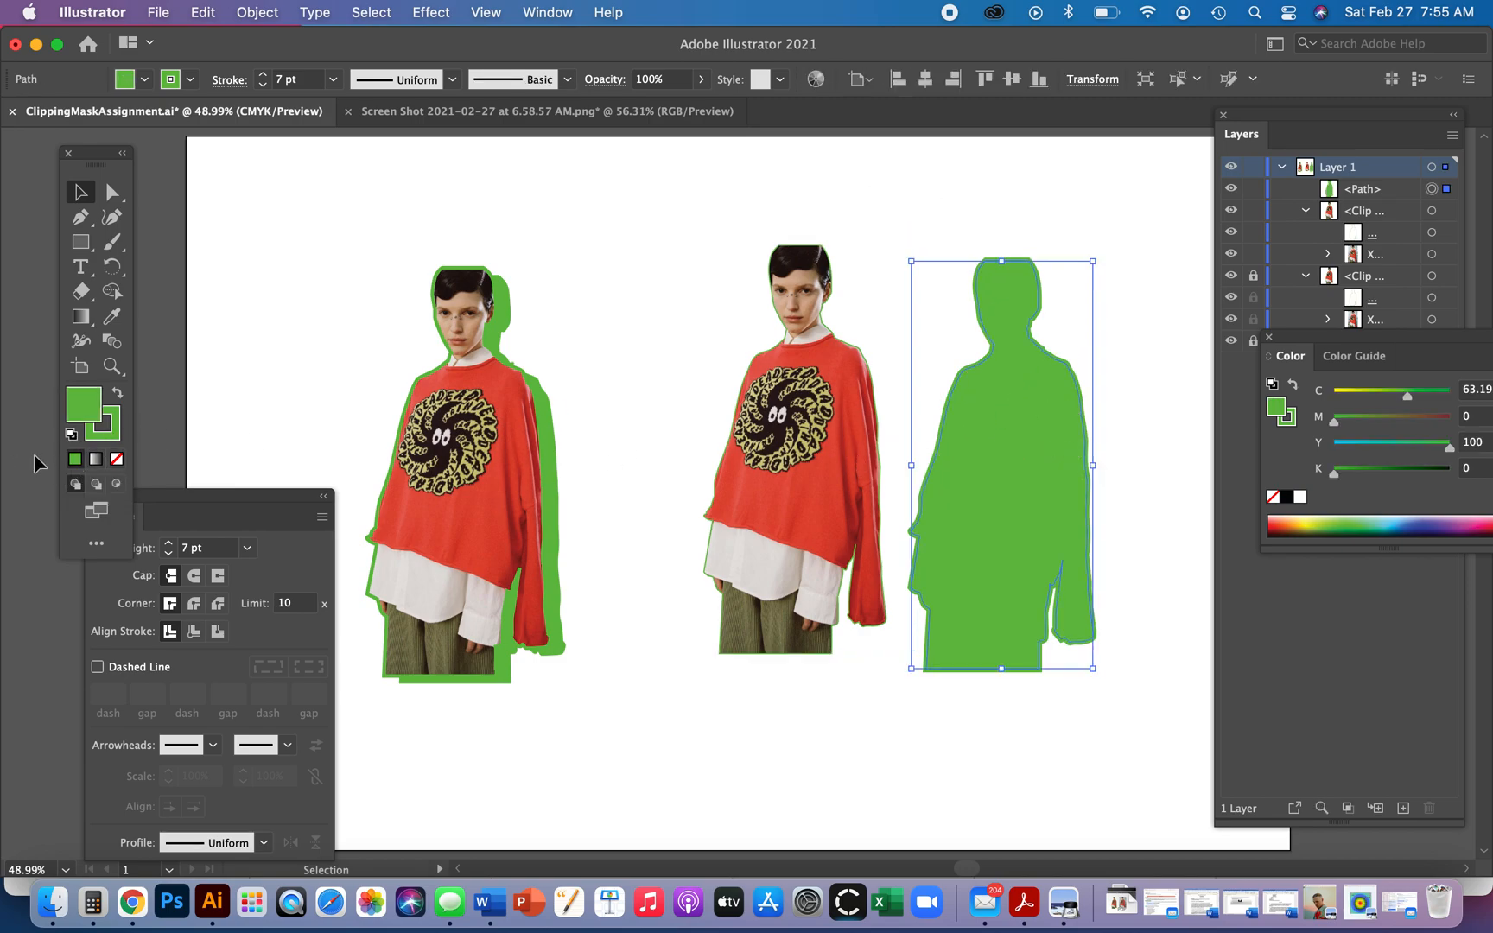
{"action": "left_click", "coordinate": [117, 459]}
{"action": "left_click_drag", "start_coordinate": [1004, 395], "coordinate": [845, 404]}
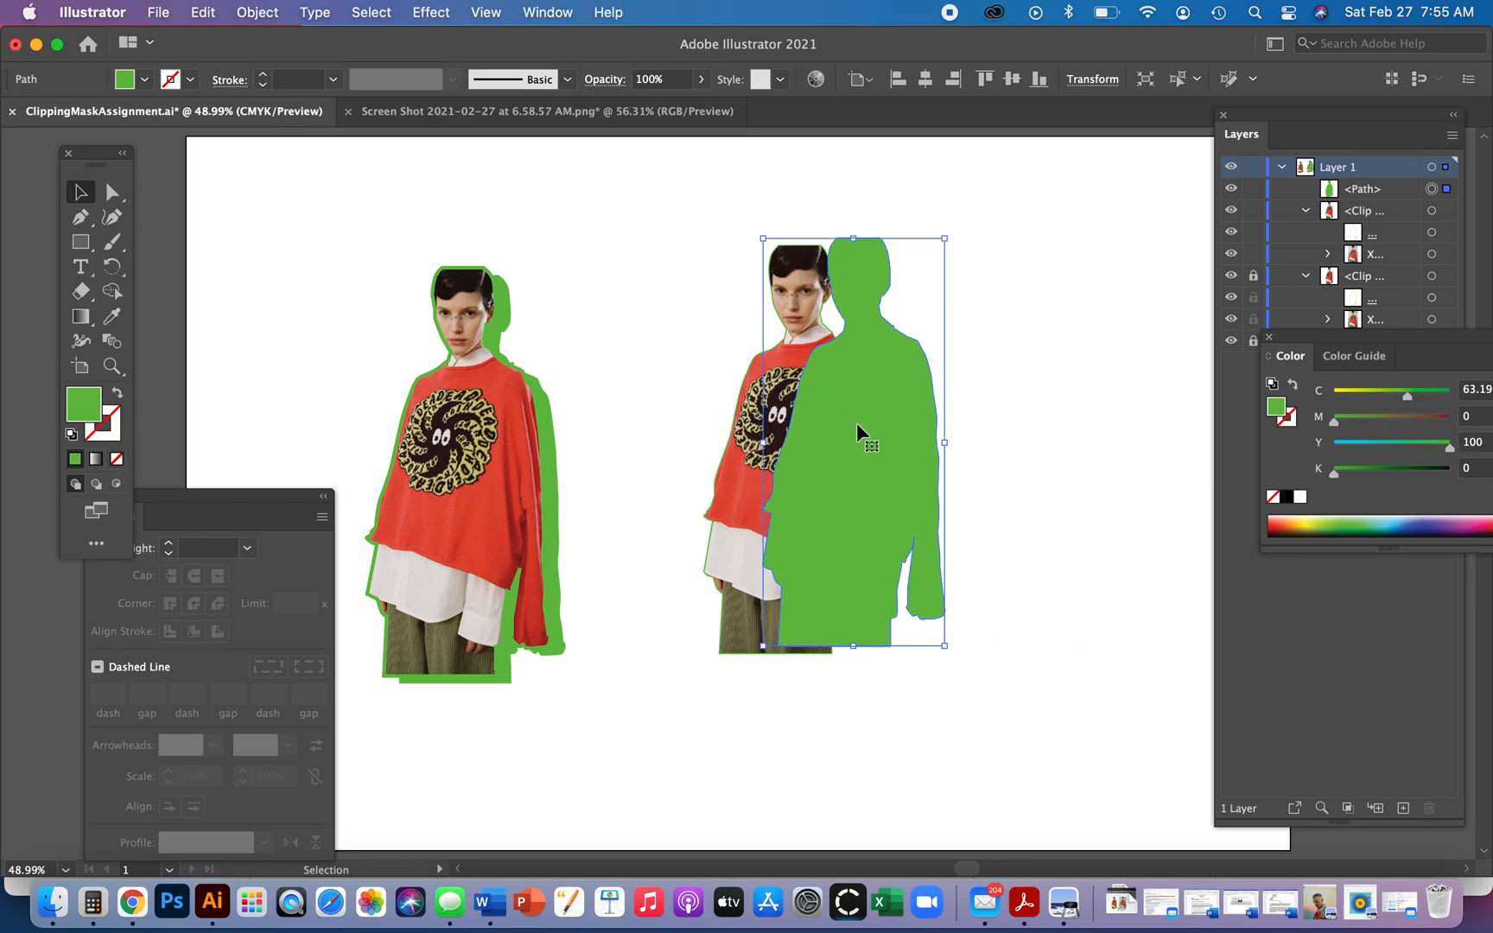
{"action": "key", "text": "super+shift+bracketleft"}
- Offset the green silhouette slightly to the right of and below the clipped figure so it forms a drop shadow like the example
{"action": "left_click_drag", "start_coordinate": [859, 426], "coordinate": [912, 432]}
{"action": "left_click", "coordinate": [1011, 443]}
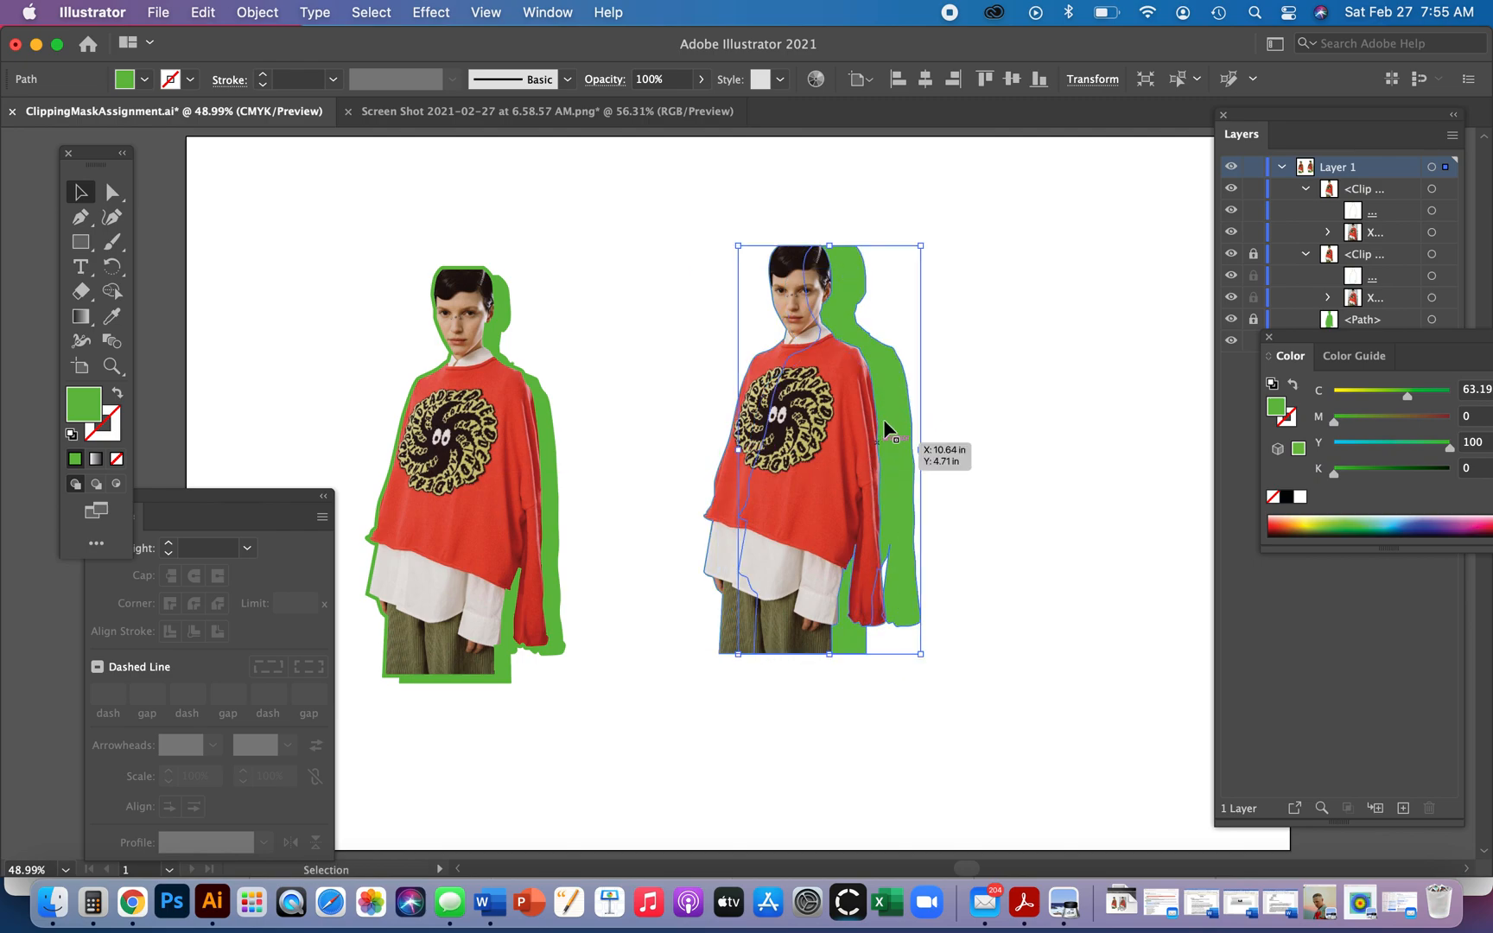
{"action": "left_click_drag", "start_coordinate": [910, 416], "coordinate": [887, 450]}
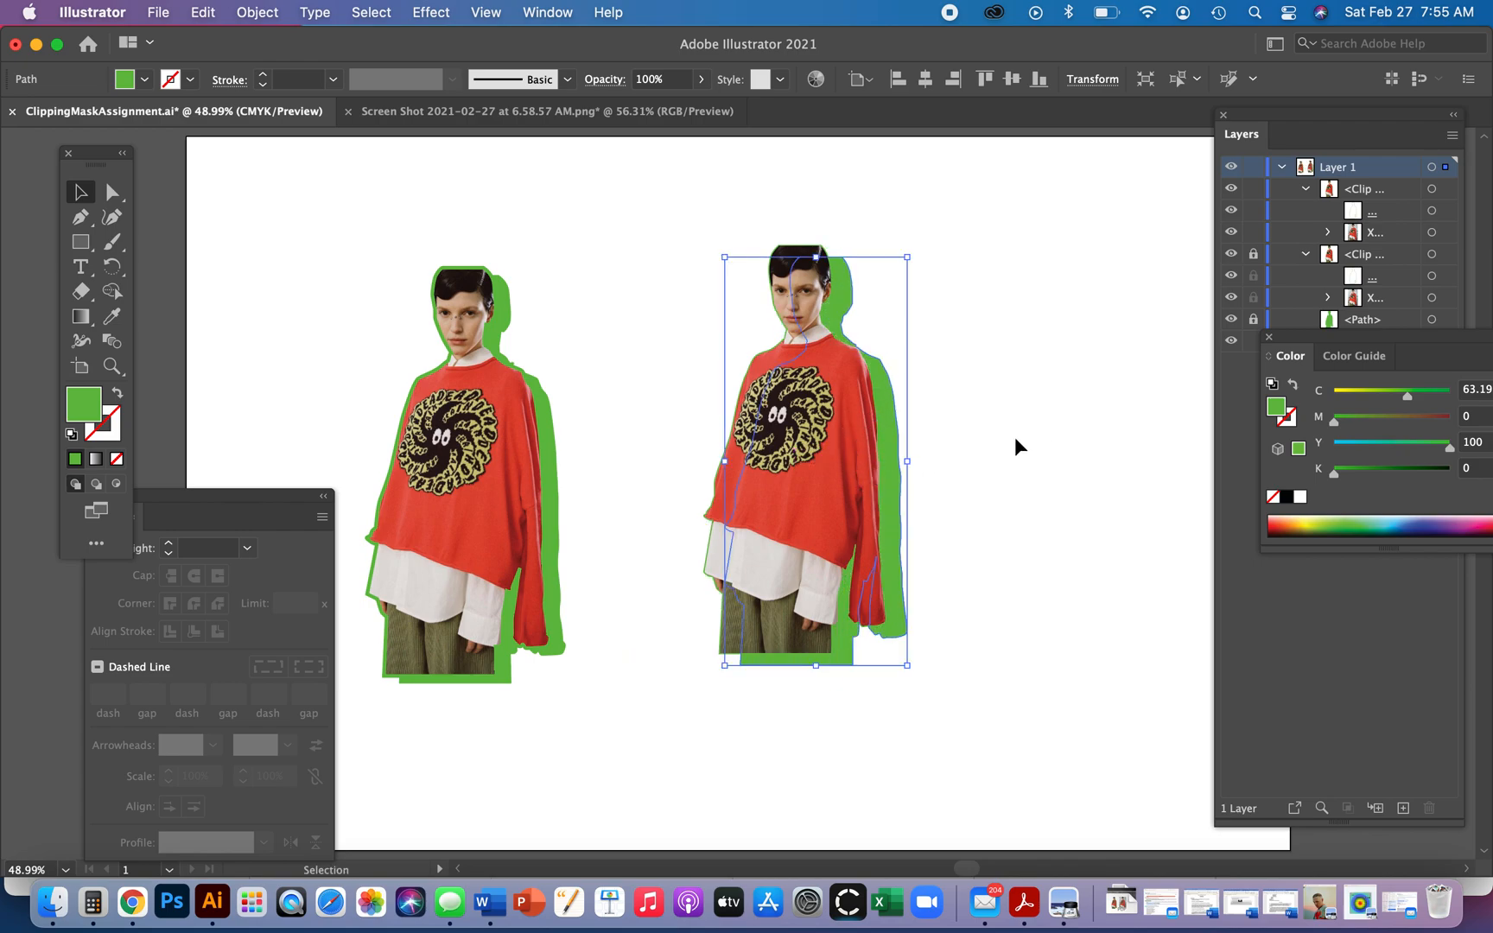
{"action": "left_click", "coordinate": [1012, 453]}
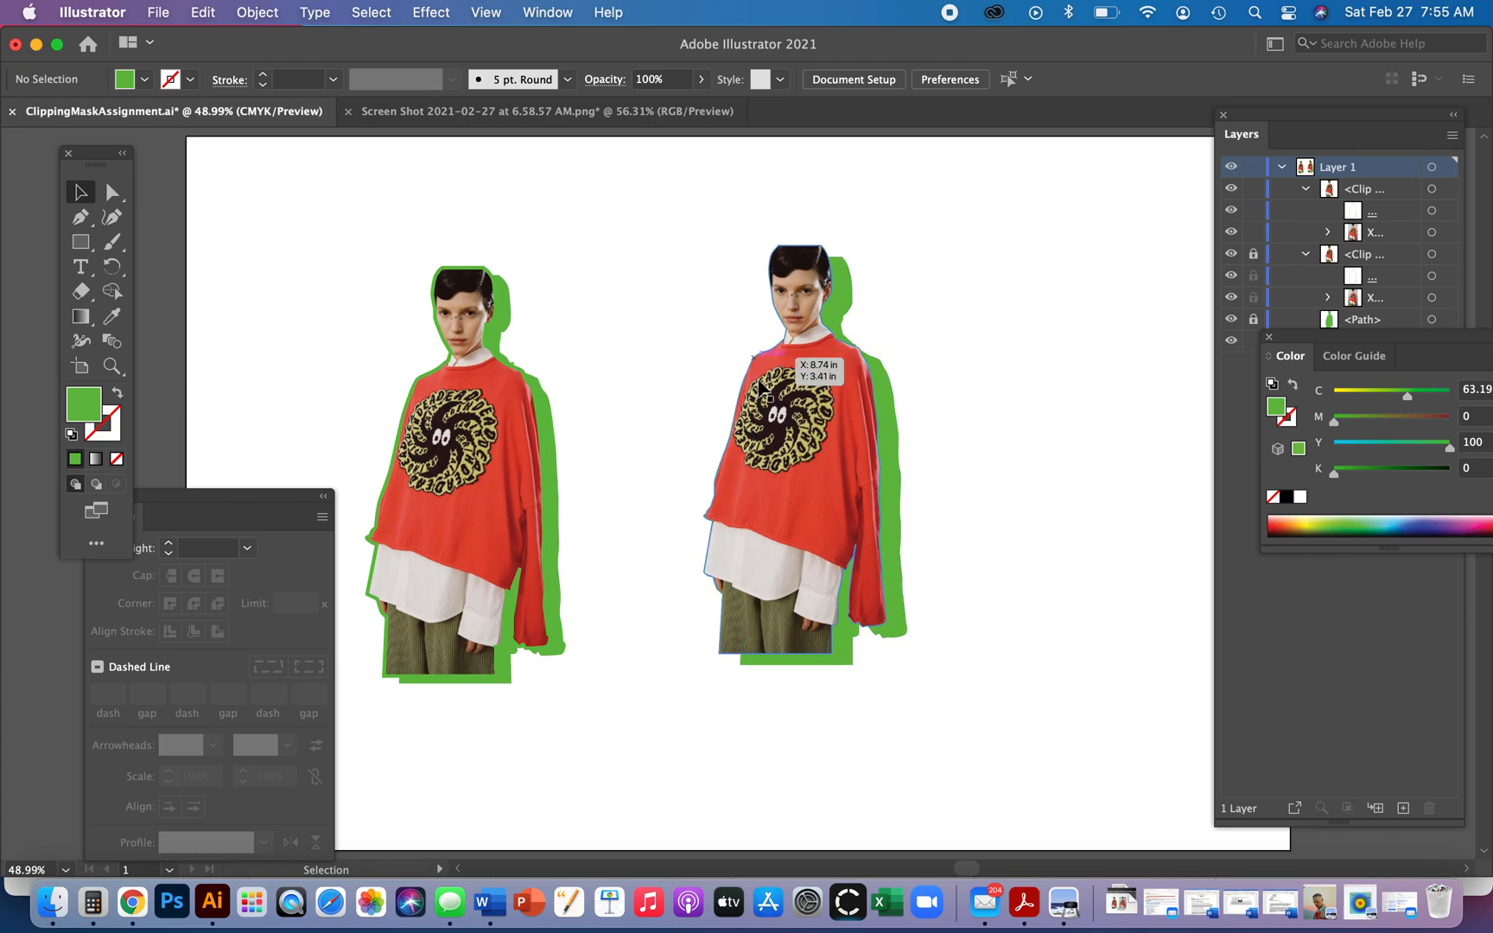
{"action": "mouse_move", "coordinate": [854, 267]}
{"action": "left_mouse_down"}
{"action": "mouse_move", "coordinate": [856, 251]}
{"action": "mouse_move", "coordinate": [847, 272]}
{"action": "left_mouse_up"}
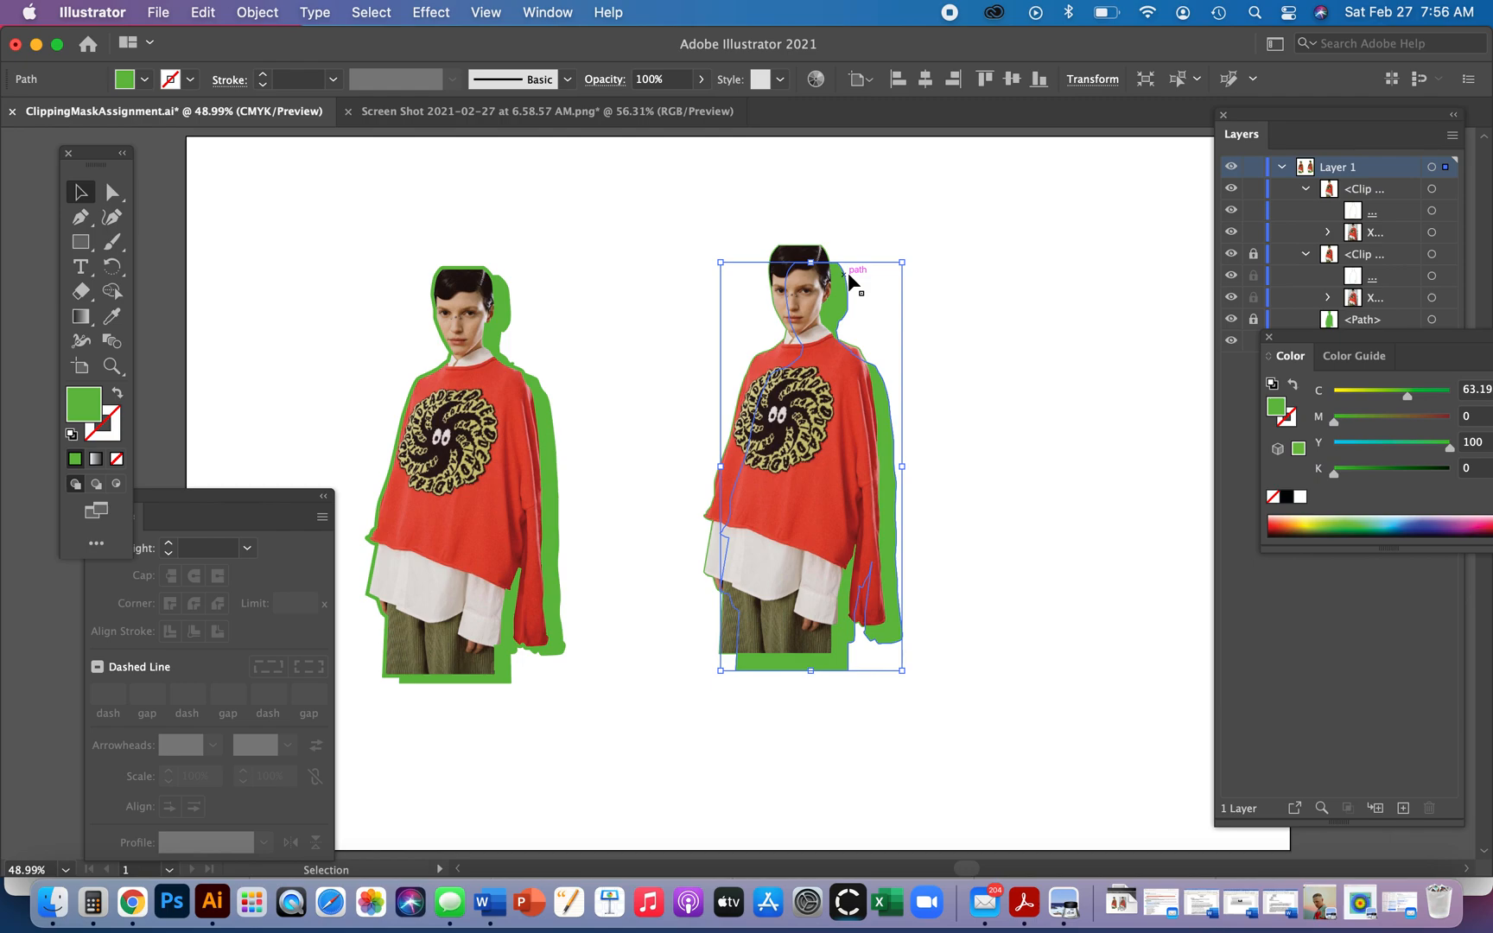
{"action": "left_click", "coordinate": [955, 387]}
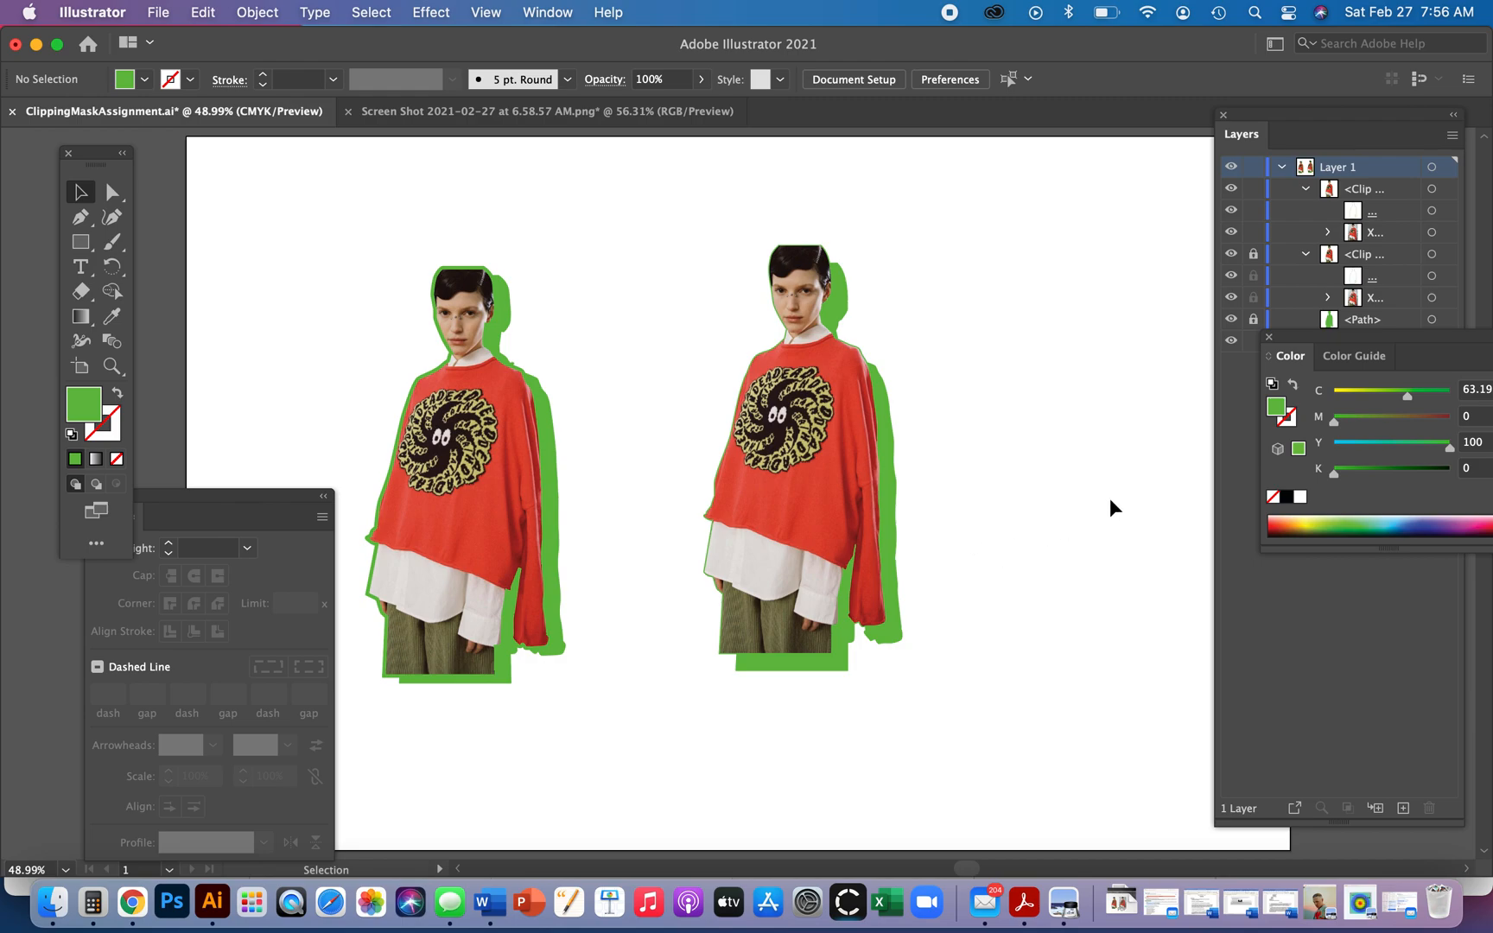